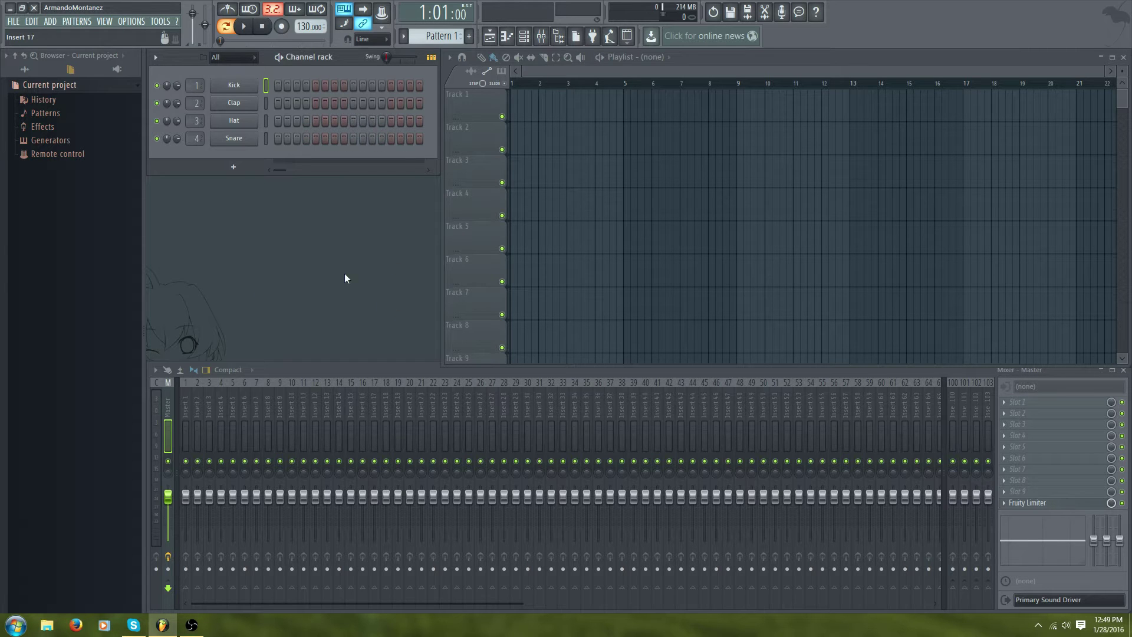
Add a Fruity Dance channel with 5% reflection and place the dancer at the playlist's lower-left edge
left_click(234, 167)
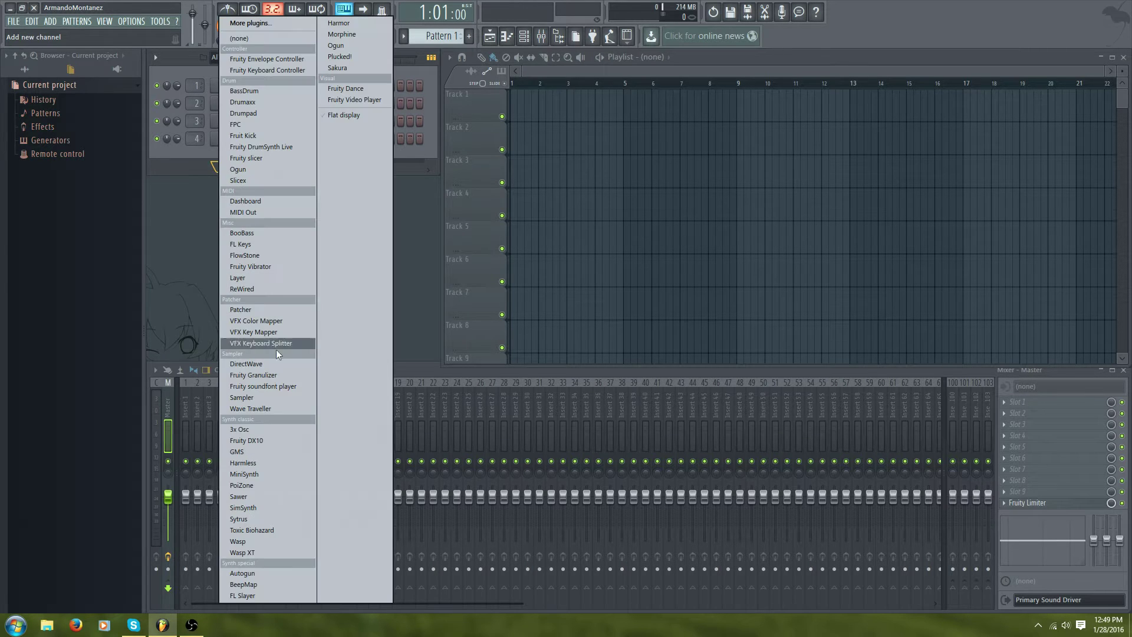
left_click(366, 86)
left_click_drag(304, 128, 727, 153)
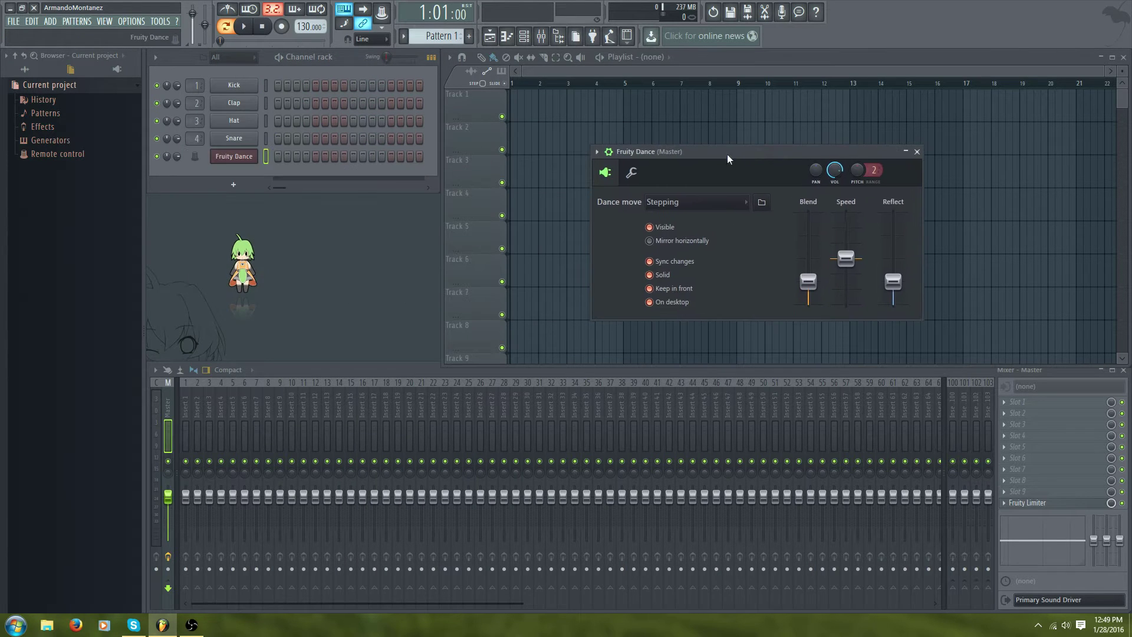
left_click_drag(256, 263, 182, 332)
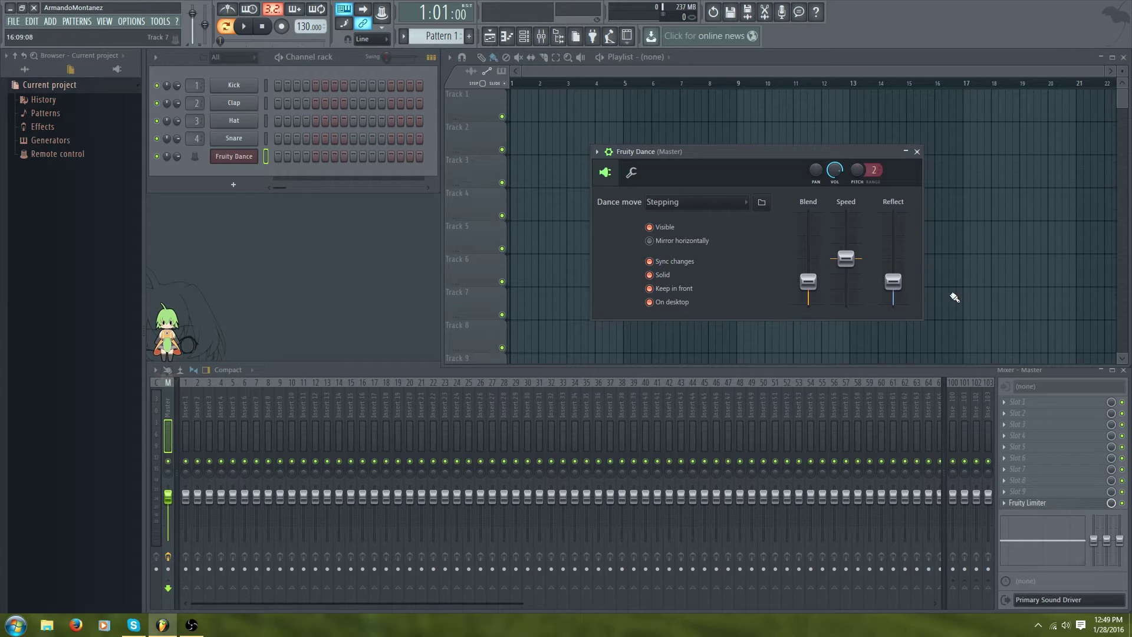
left_click_drag(893, 282, 894, 299)
left_click(916, 151)
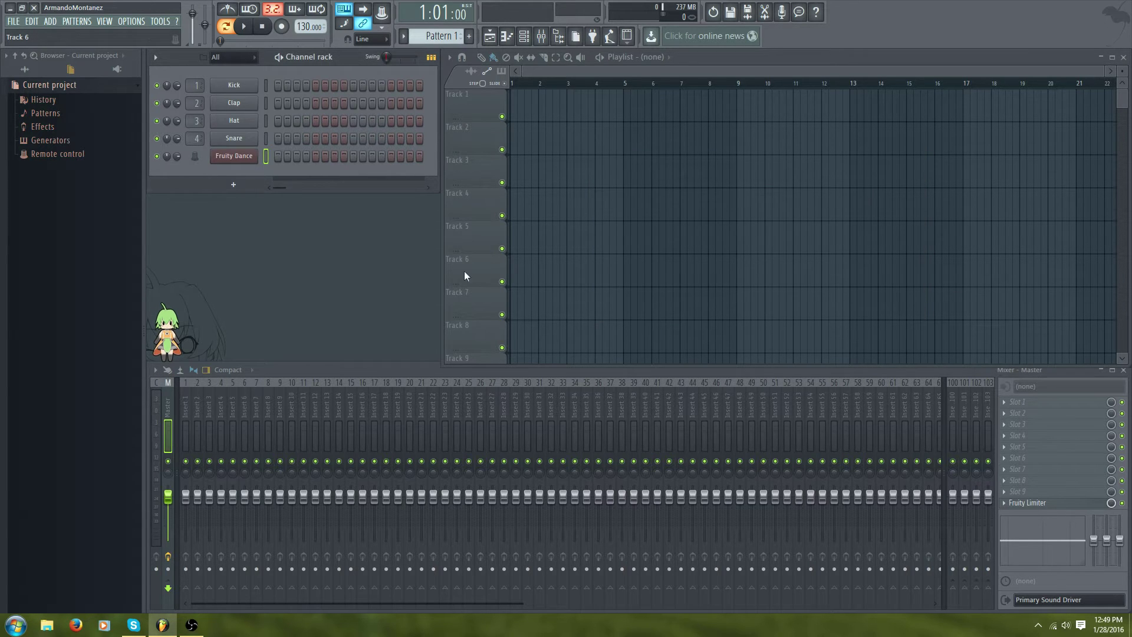
left_click_drag(173, 324, 419, 324)
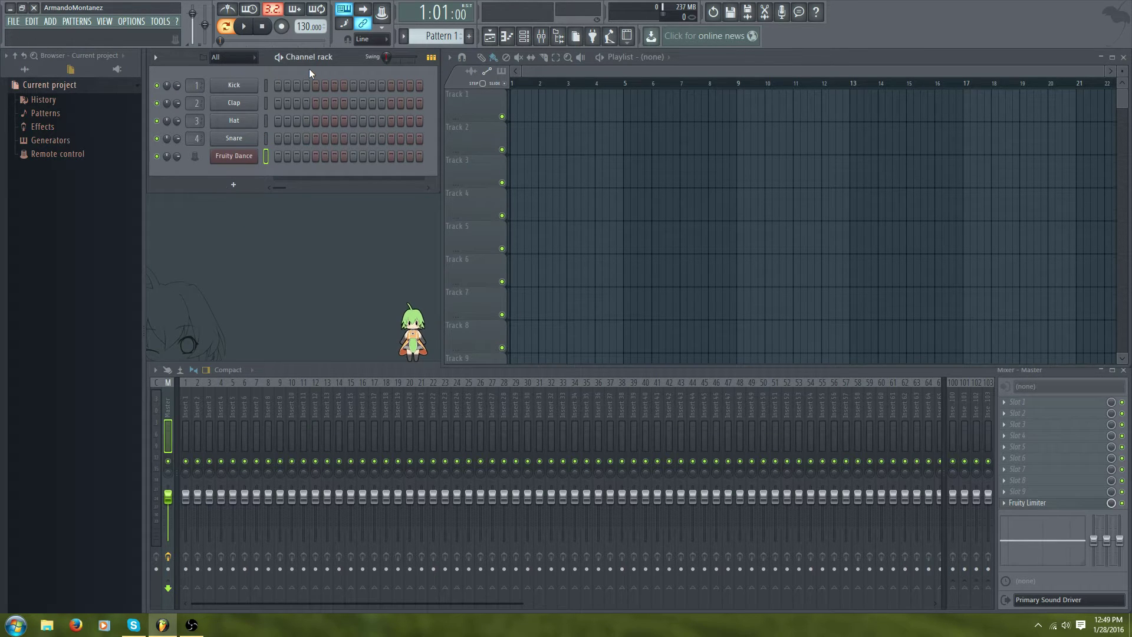
Turn on Kick steps 1, 5, 9 and 13
left_click(277, 84)
left_click(315, 85)
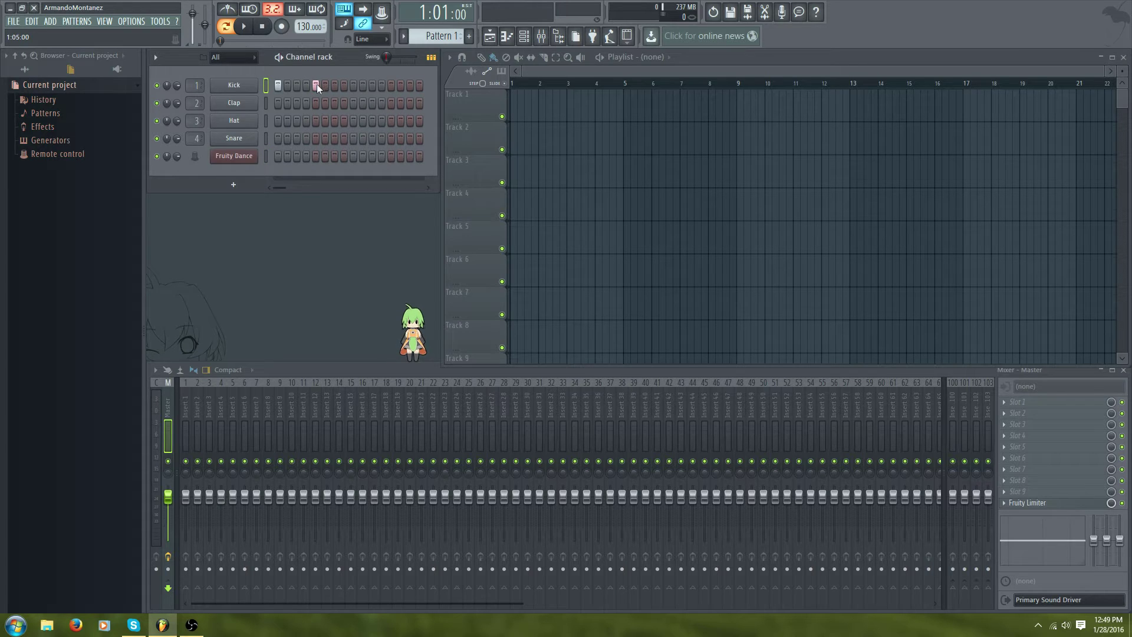
left_click(353, 85)
left_click(390, 85)
Fill bars 1–8 of Track 1 with Pattern 1 and play the song back
left_click_drag(515, 104, 717, 96)
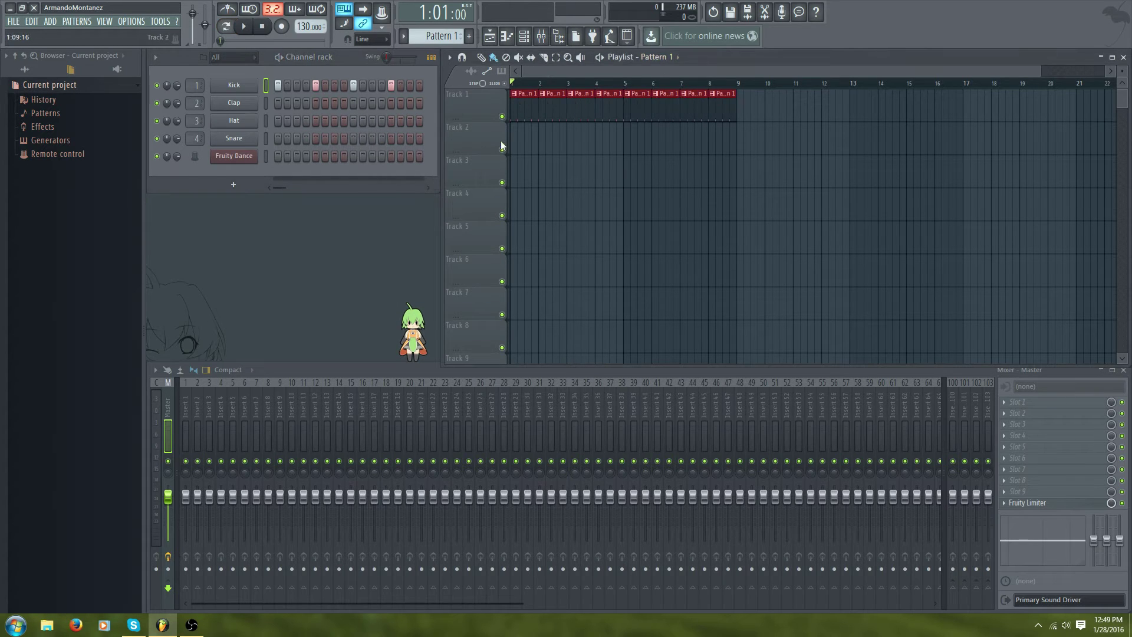
key("space")
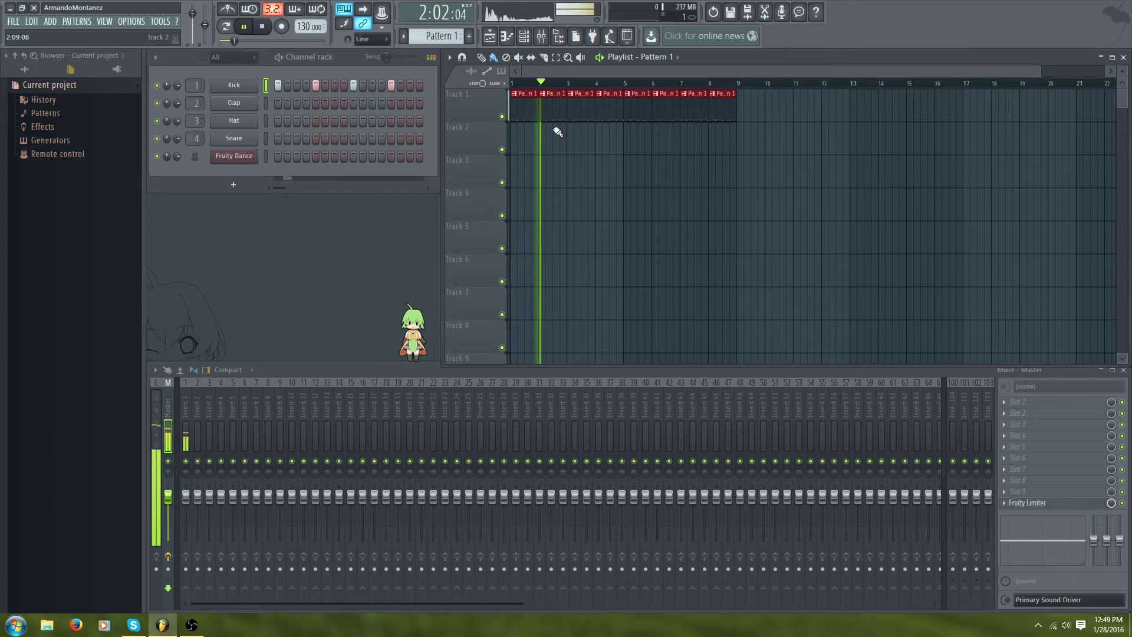
key("space")
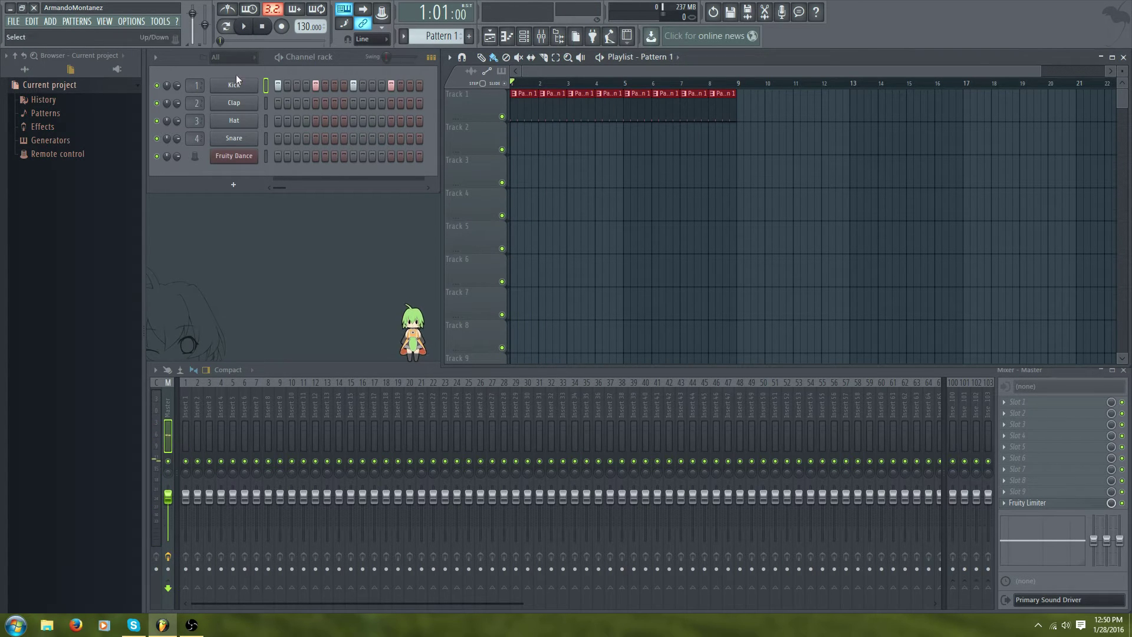
Rename Pattern 1 to 'kick' with F2
left_click(83, 24)
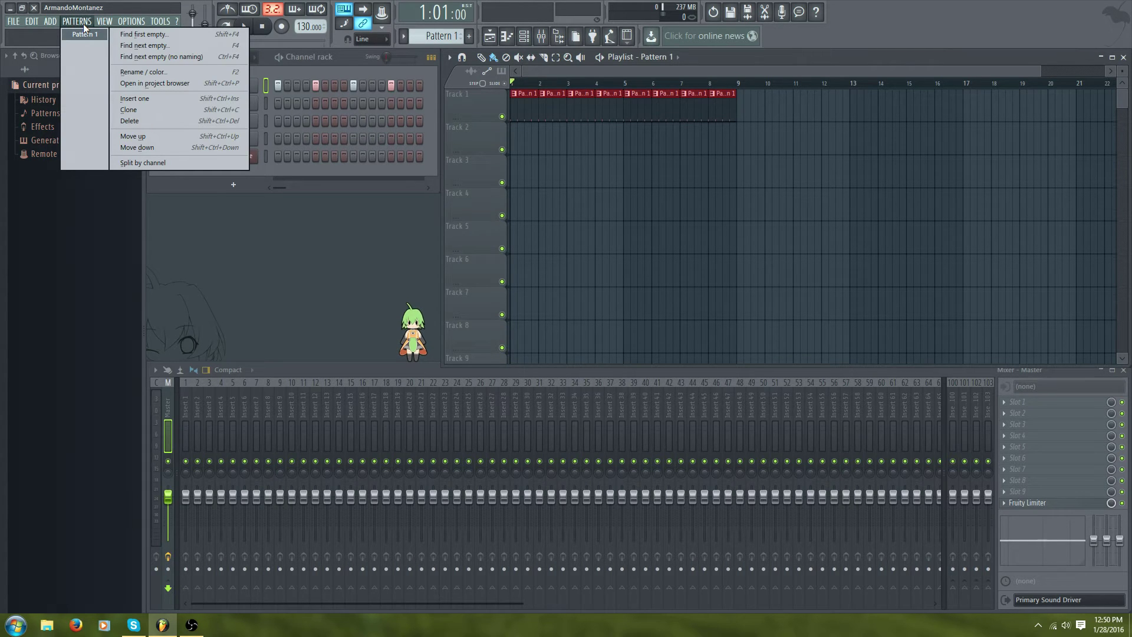
key("F2")
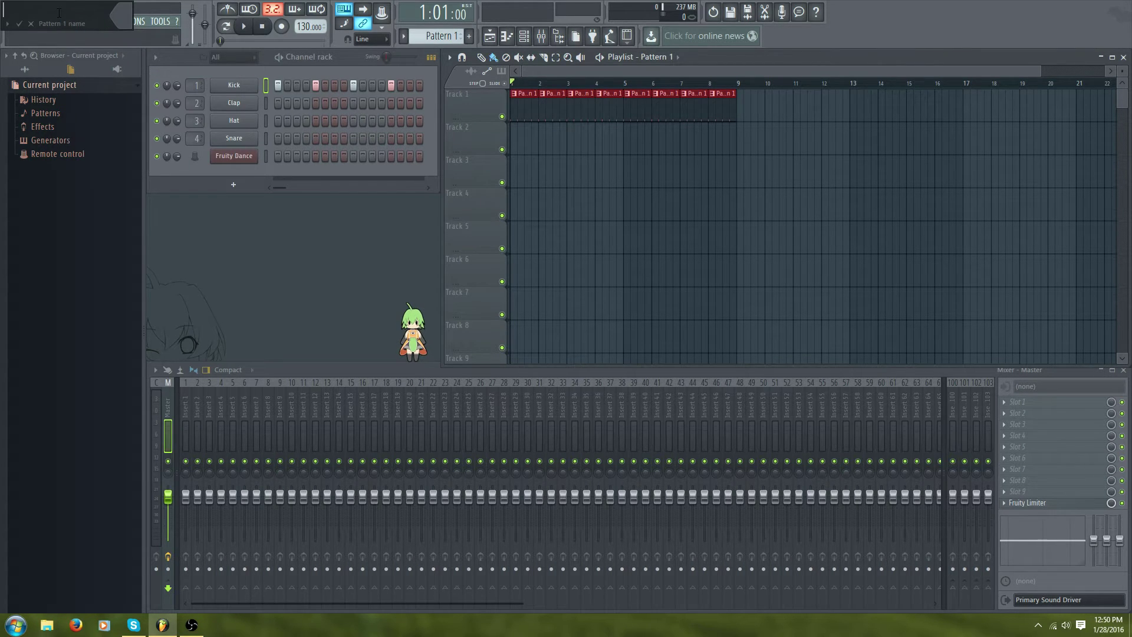
type("kick")
key("Return")
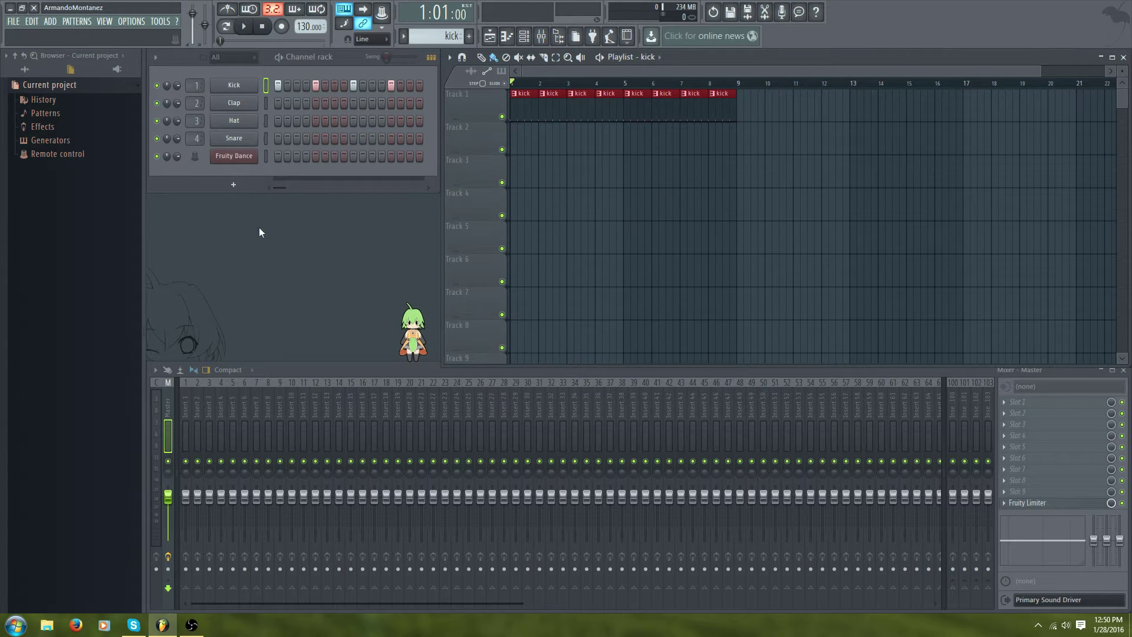
left_click(316, 103)
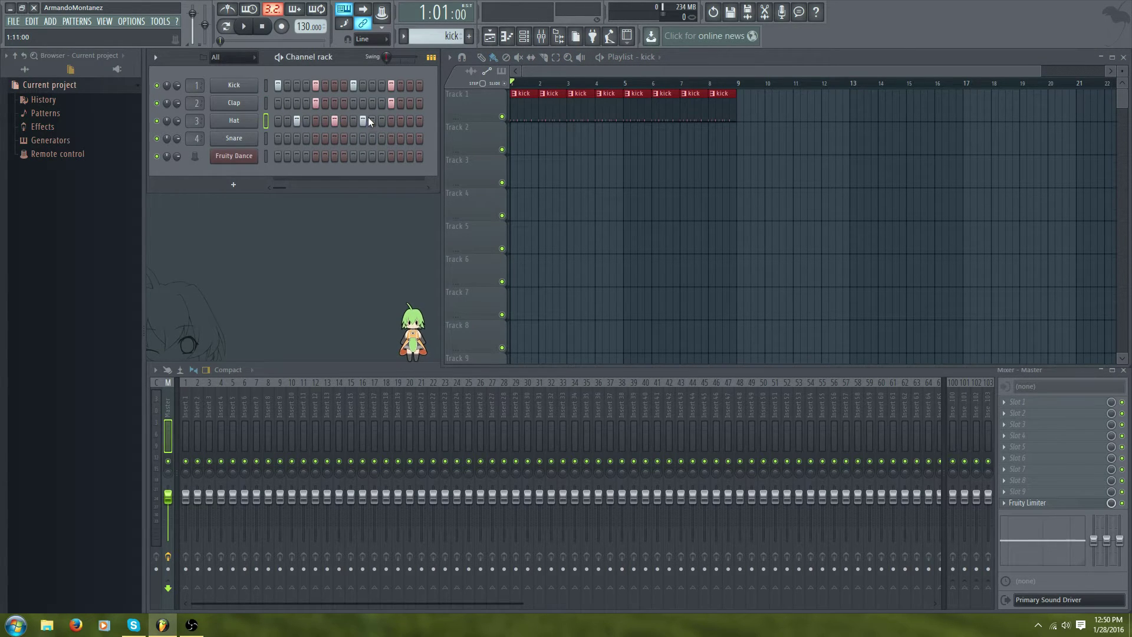
left_click(409, 120)
left_click(410, 120)
left_click(372, 120)
left_click(334, 121)
left_click(296, 120)
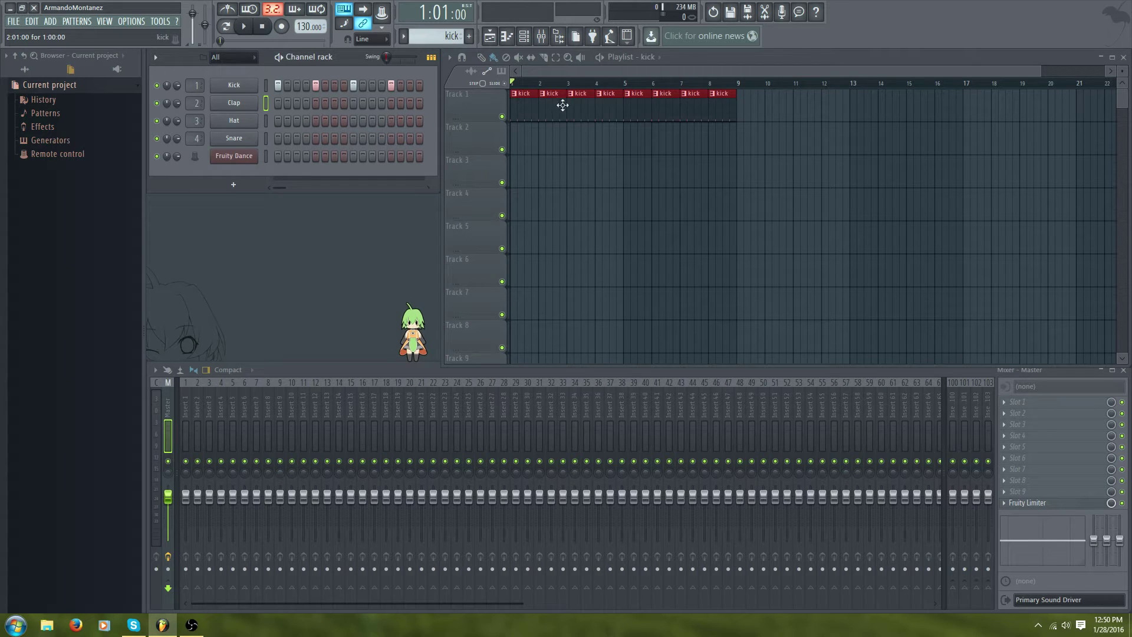
Create a new empty pattern and name it 'Percussions'
left_click(69, 27)
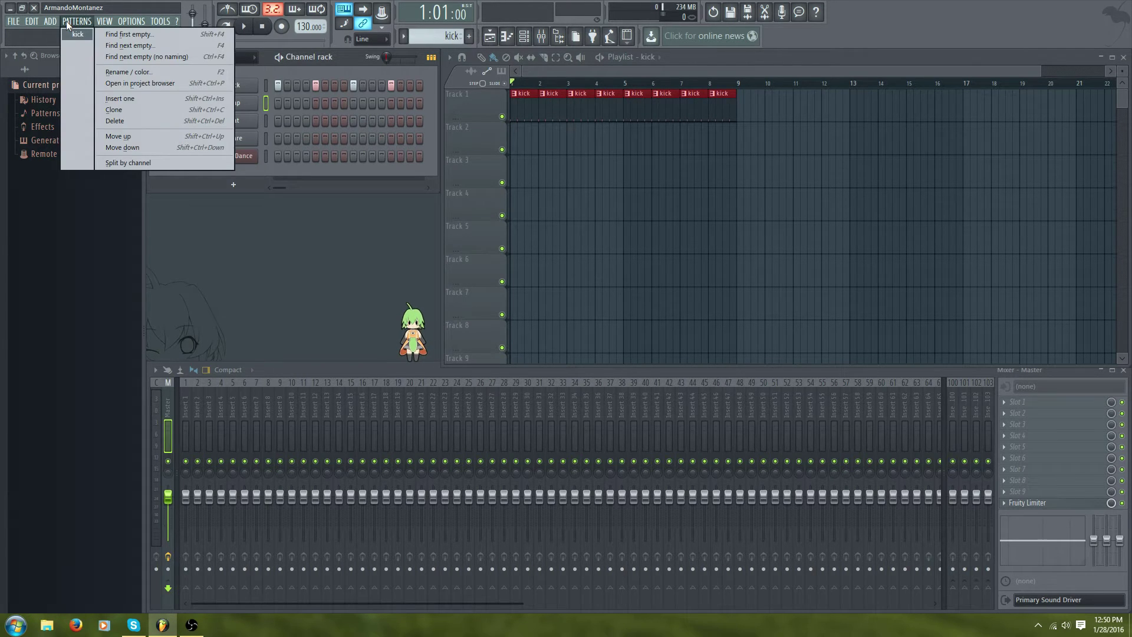
key("F2")
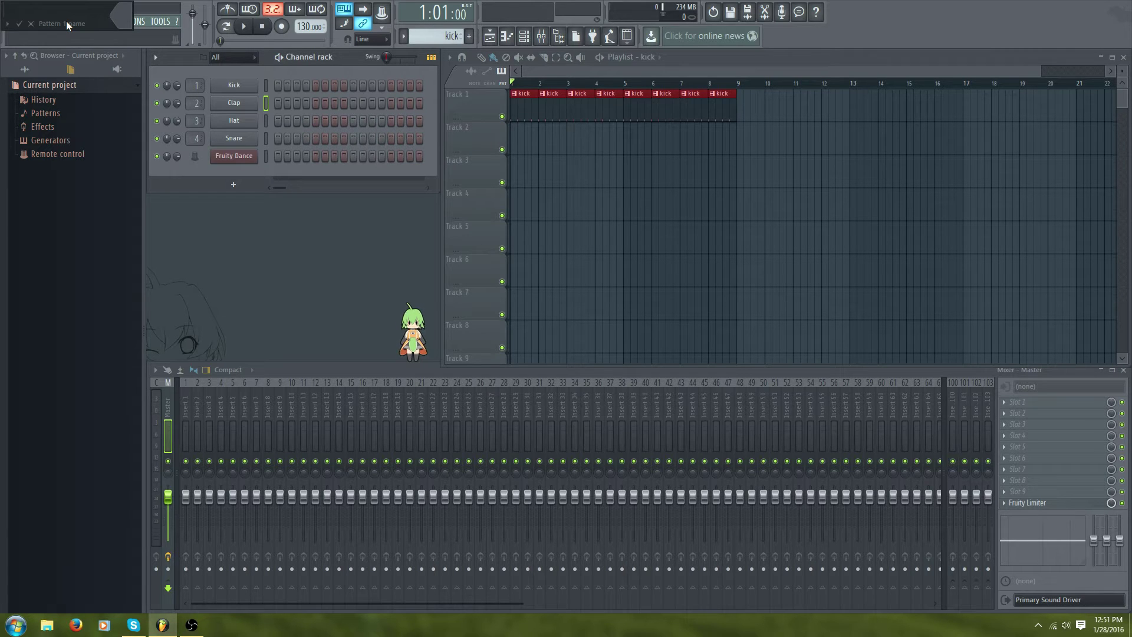
type("Percussions")
key("Return")
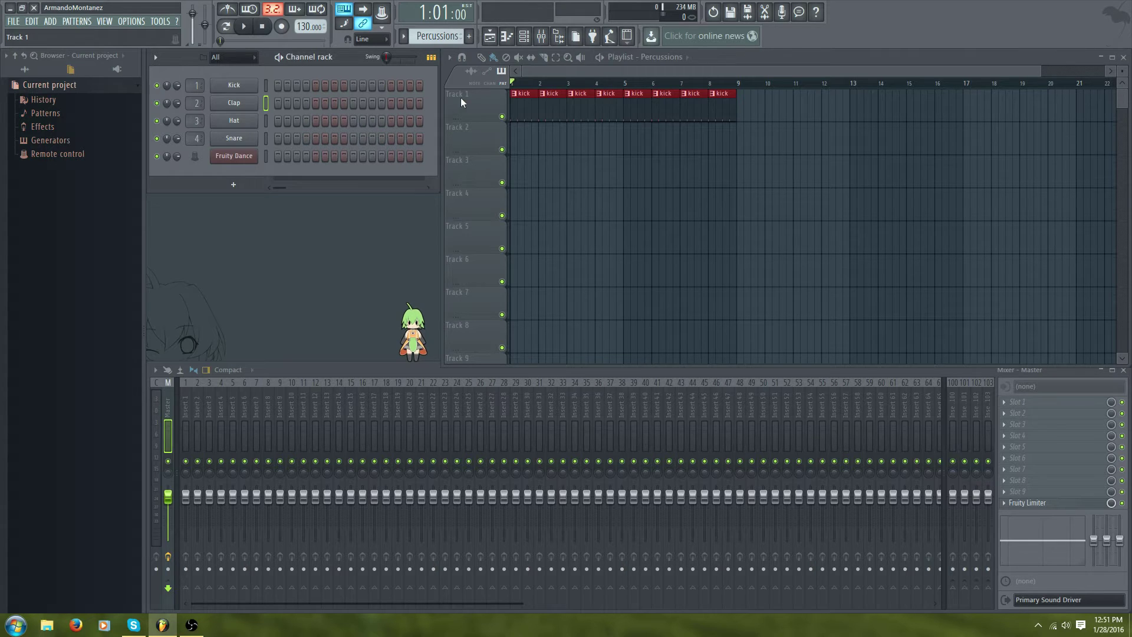
Turn on Clap step 5 and Hat steps 7 and 15
left_click(314, 104)
left_click(334, 121)
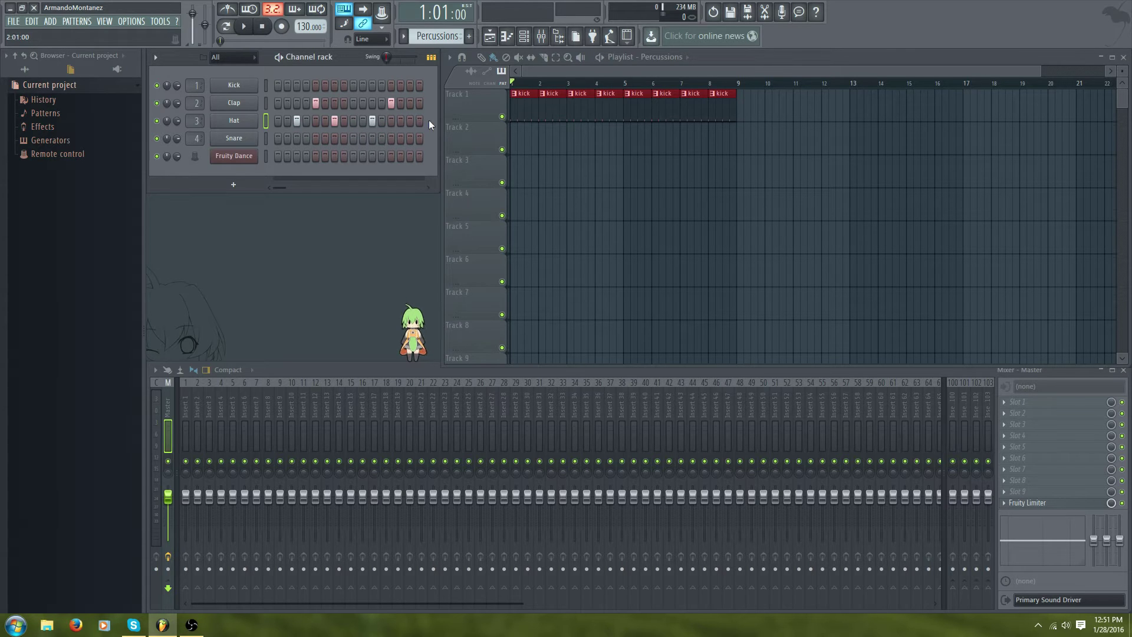
left_click(408, 121)
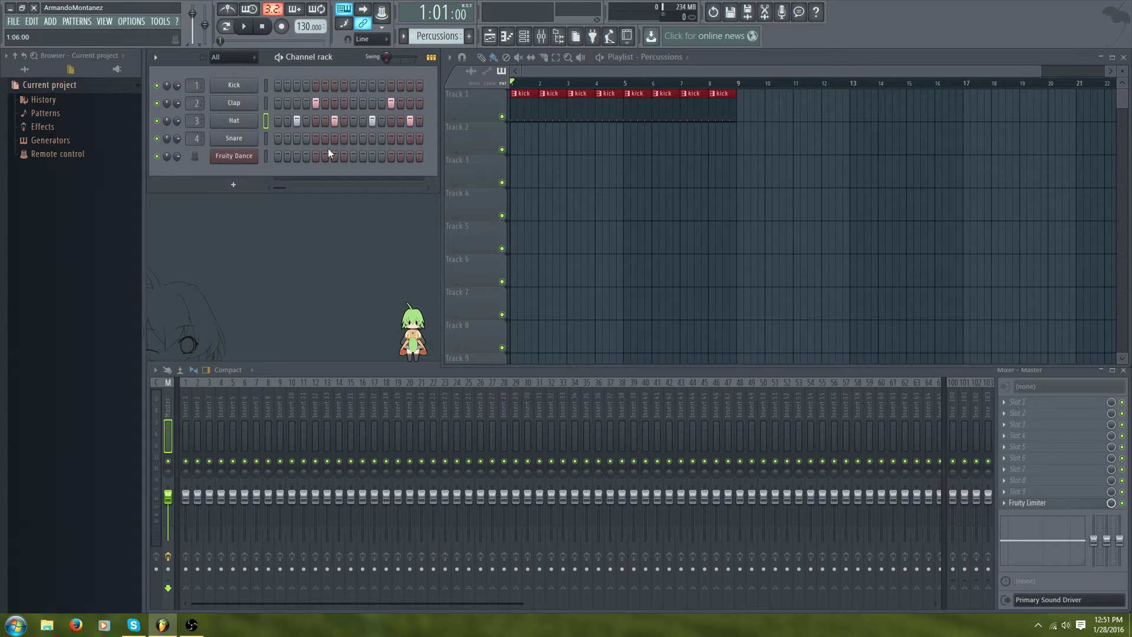
Paint Percussions across bars 1–8 of Track 2 and play the song back
left_click(516, 137)
left_click_drag(515, 138, 713, 135)
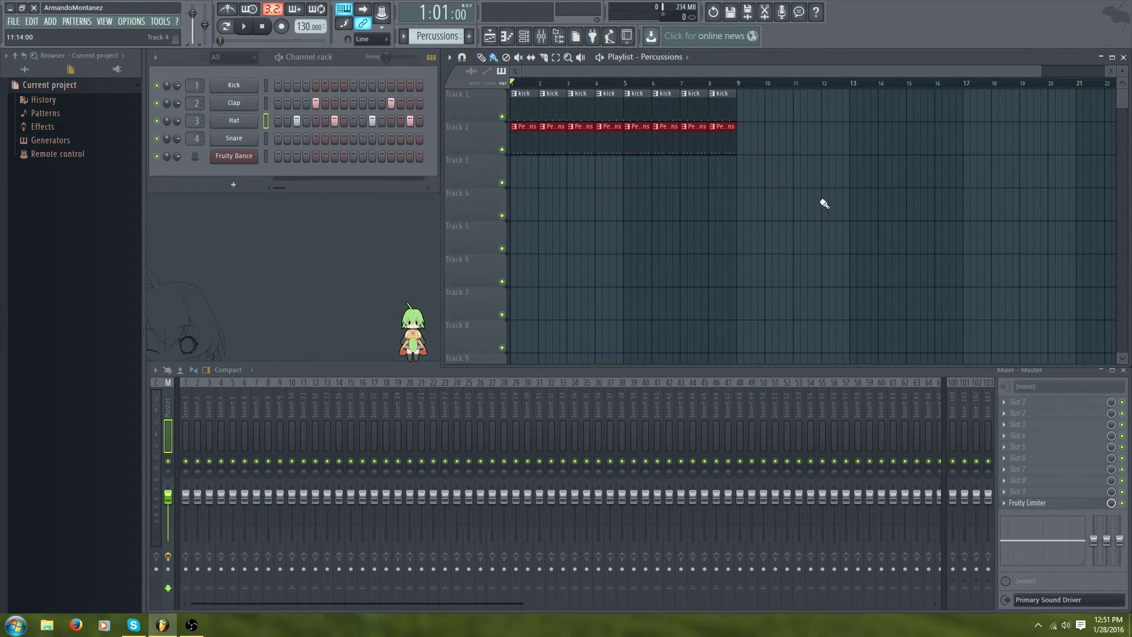
left_click(790, 207)
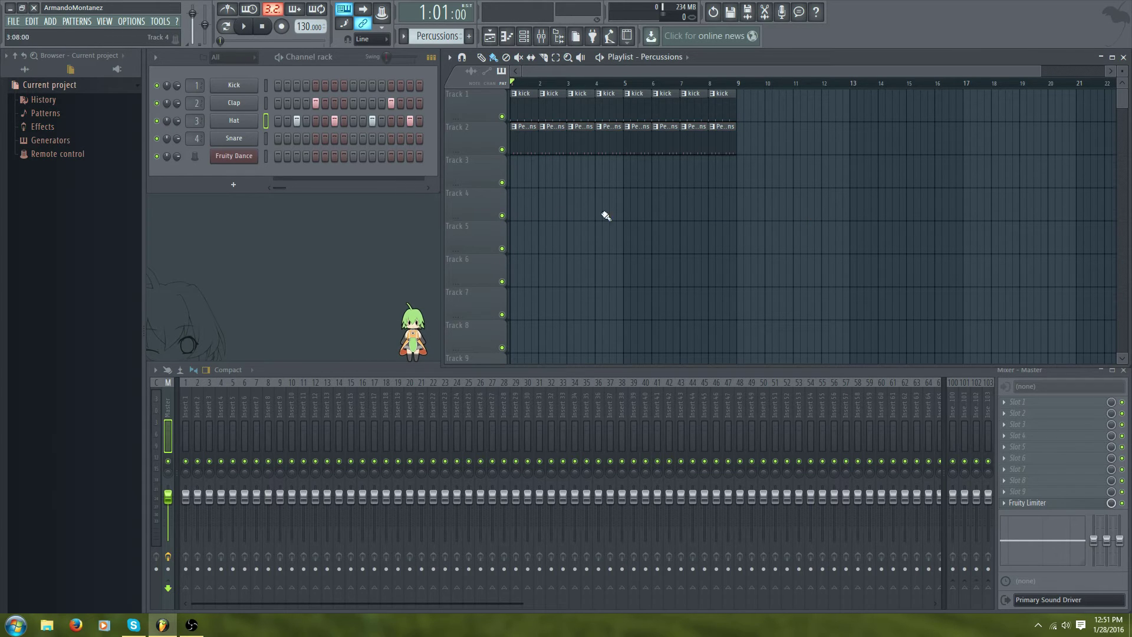
key("space")
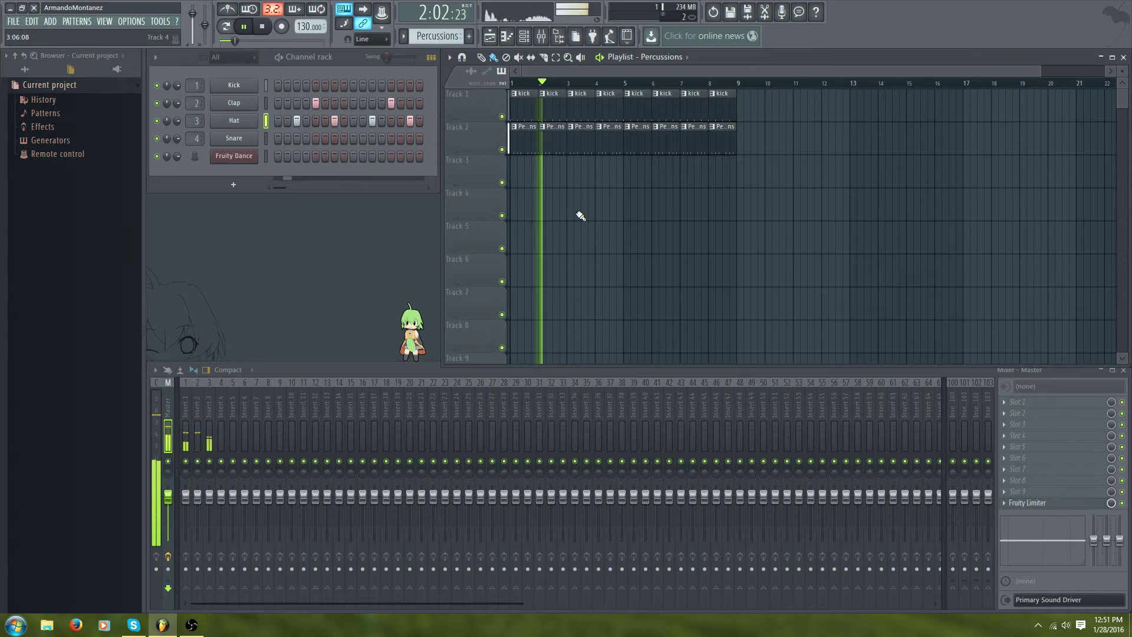
key("space")
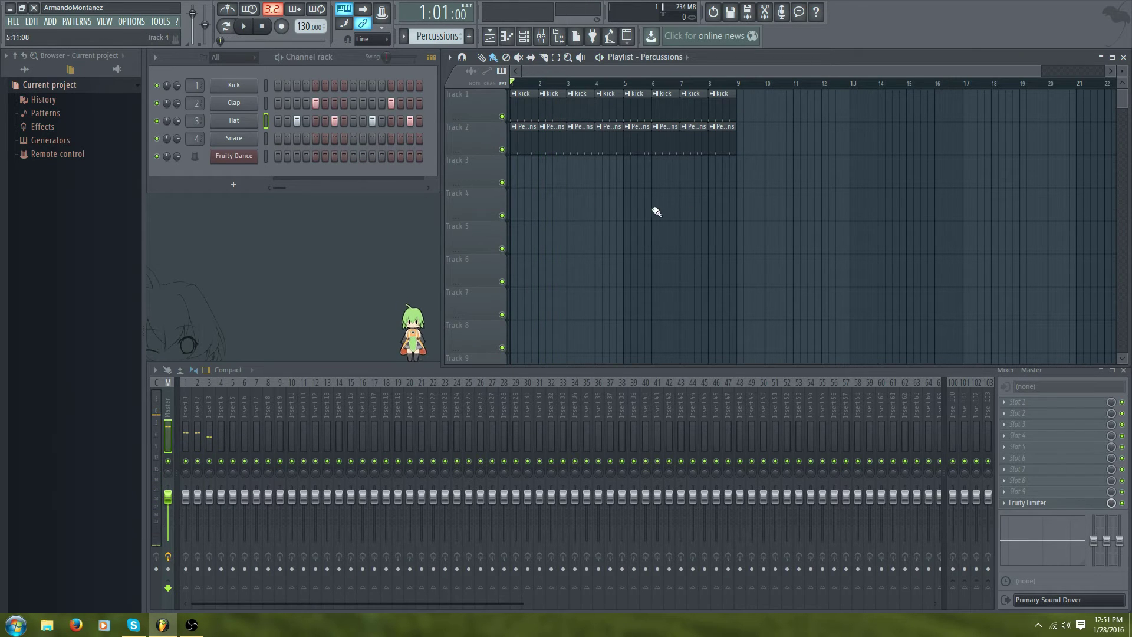
left_click(234, 85)
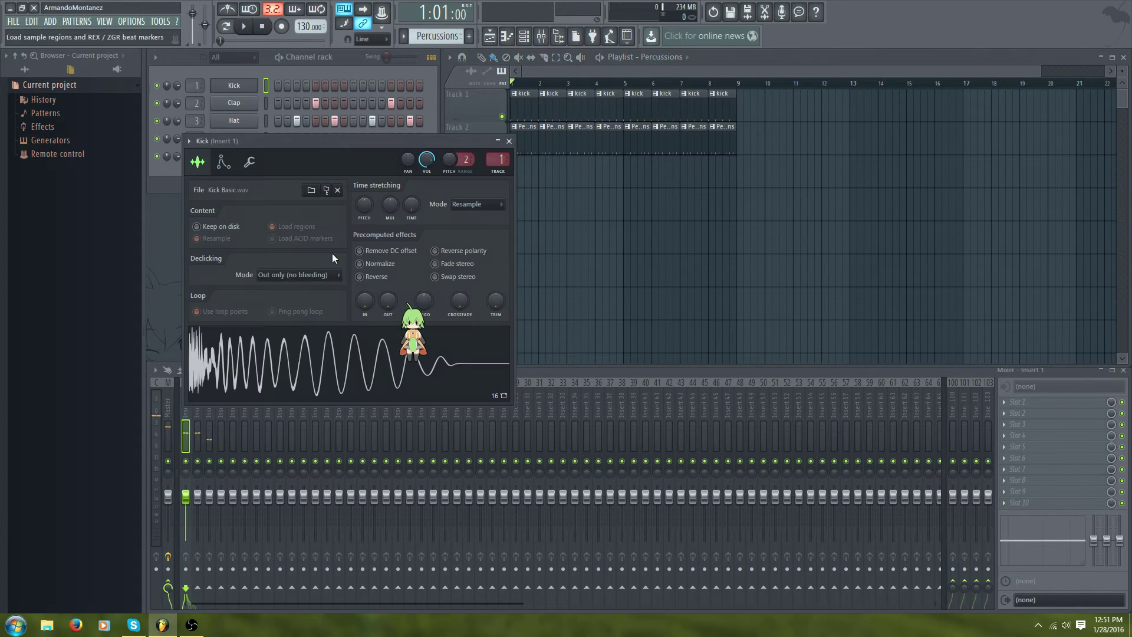
left_click(509, 141)
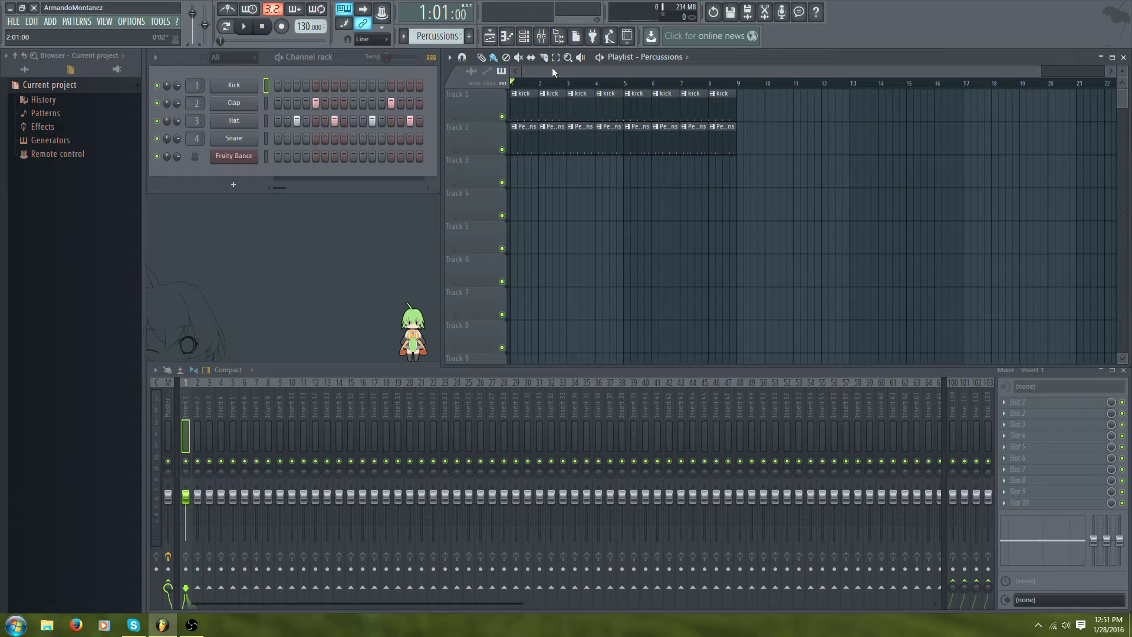
left_click(234, 85)
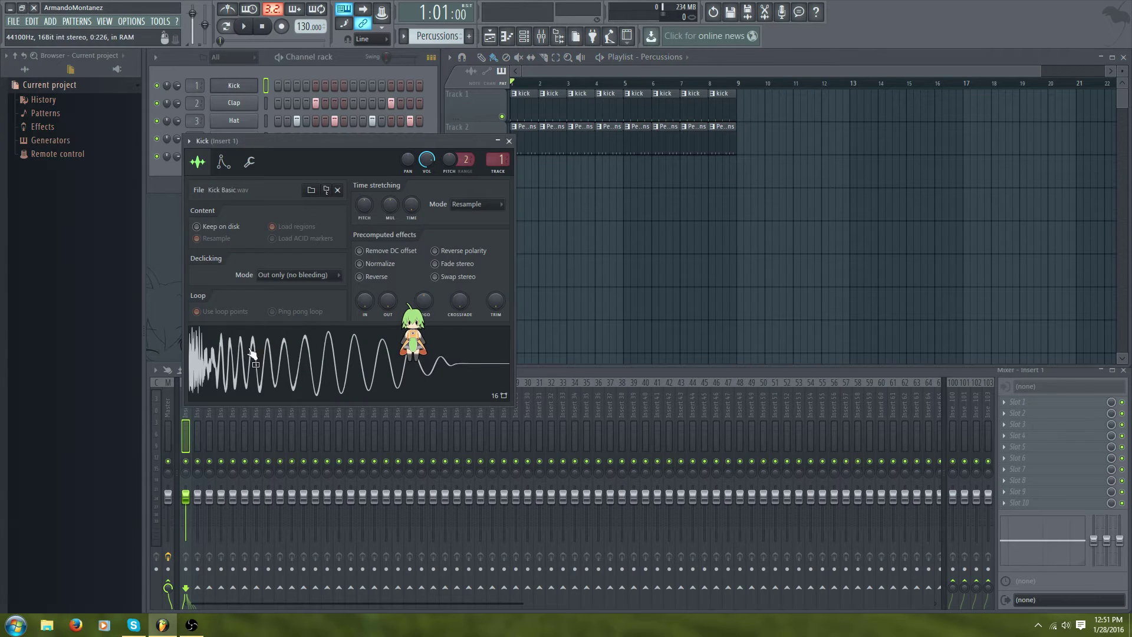
left_click(508, 141)
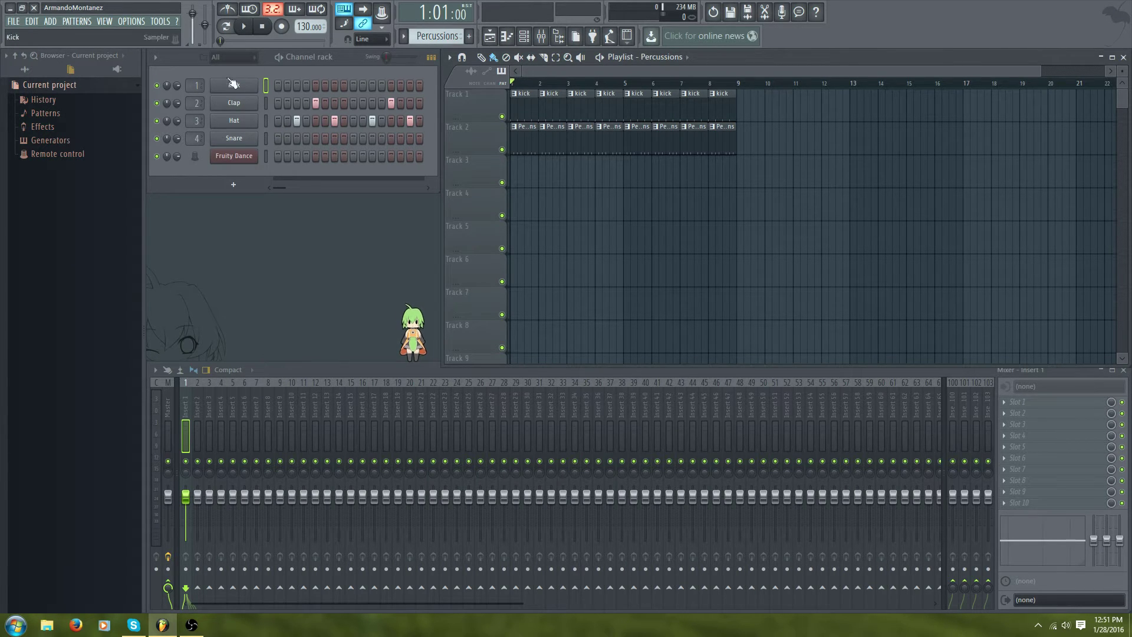
left_click(409, 120)
Add a 3x Osc synth channel to the channel rack
left_click(233, 185)
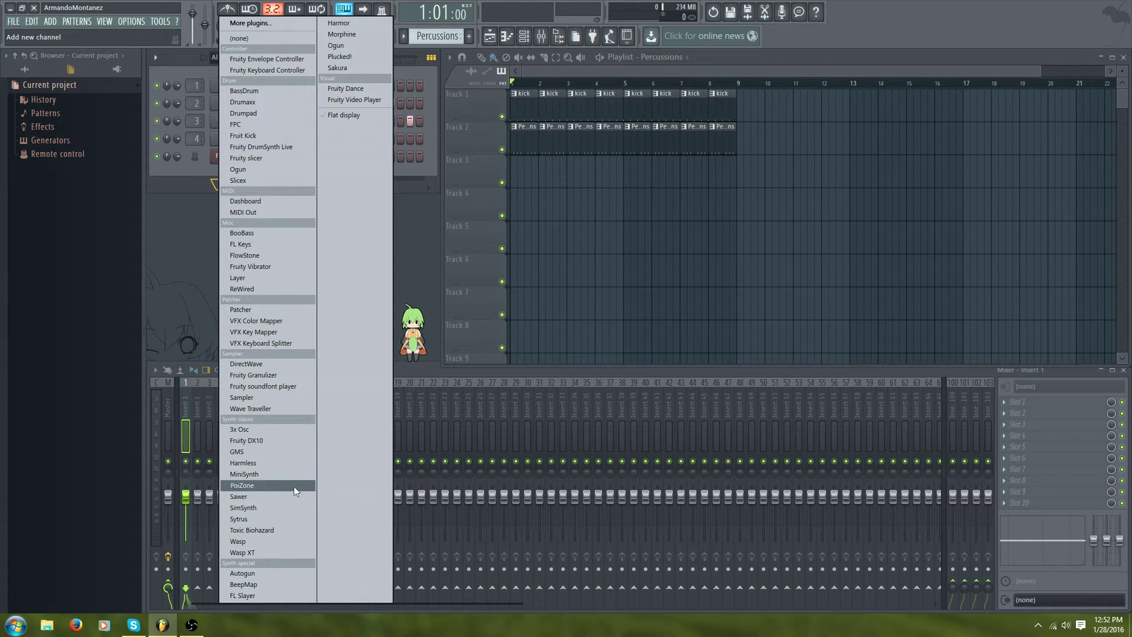
left_click(246, 432)
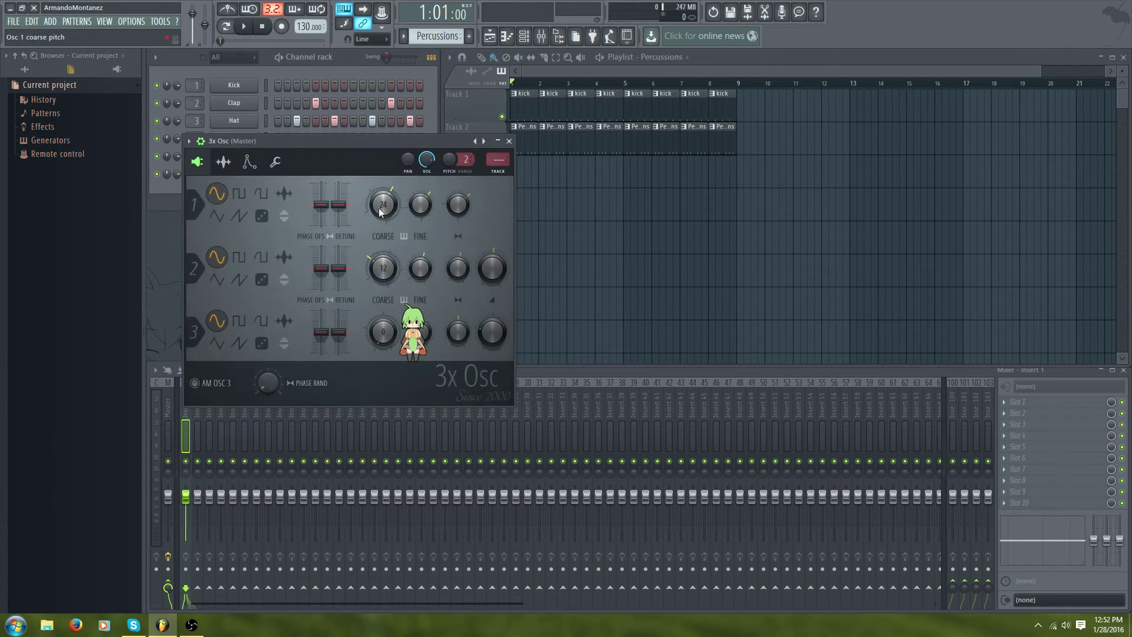
left_click_drag(327, 144, 939, 252)
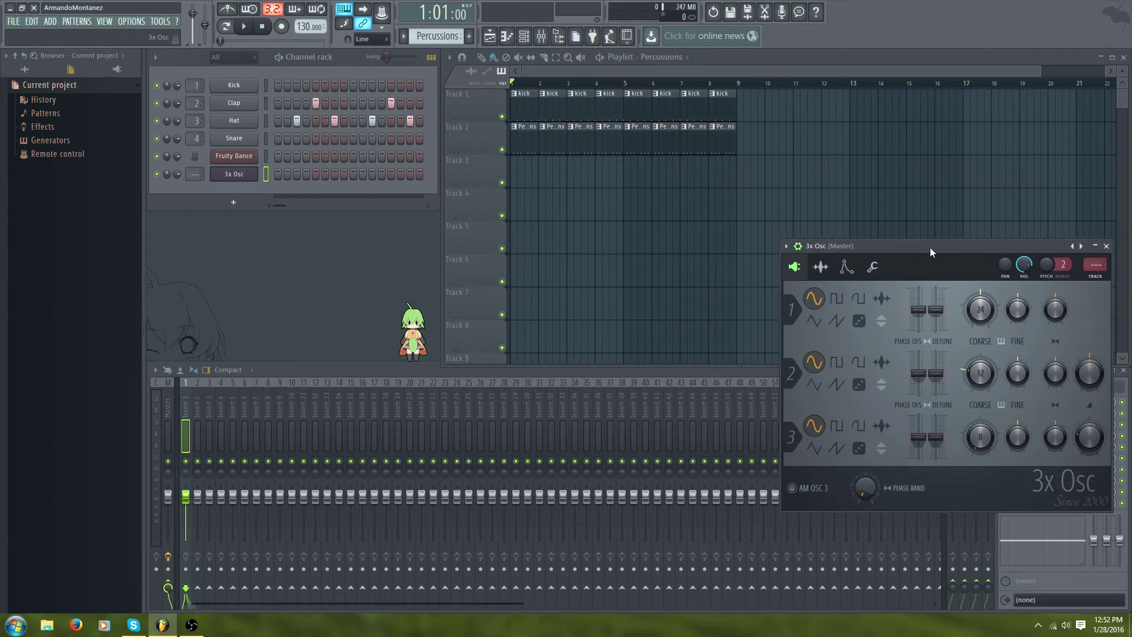
Open the 3x Osc channel's piano roll, closing the stray Fruity Dance piano roll and synth window
right_click(235, 158)
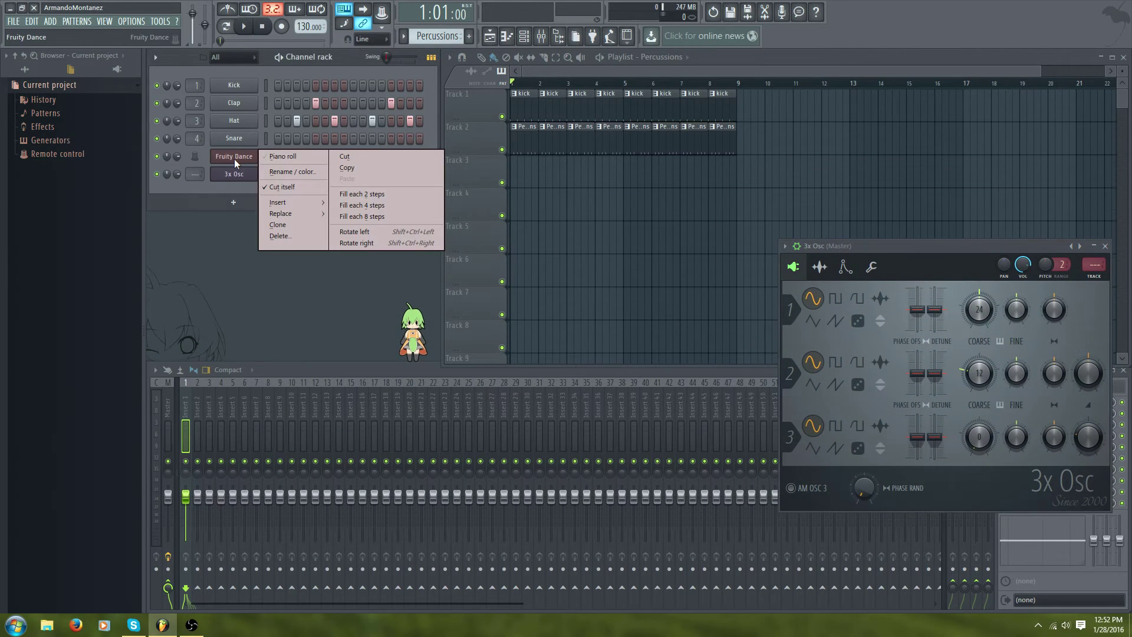
left_click(284, 158)
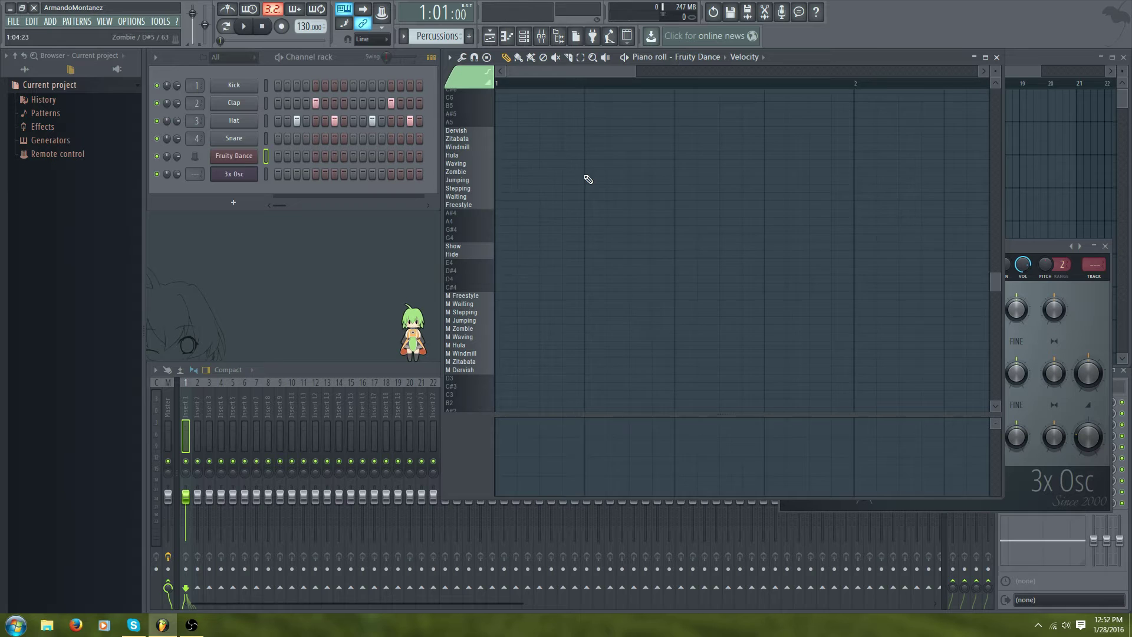
left_click(996, 57)
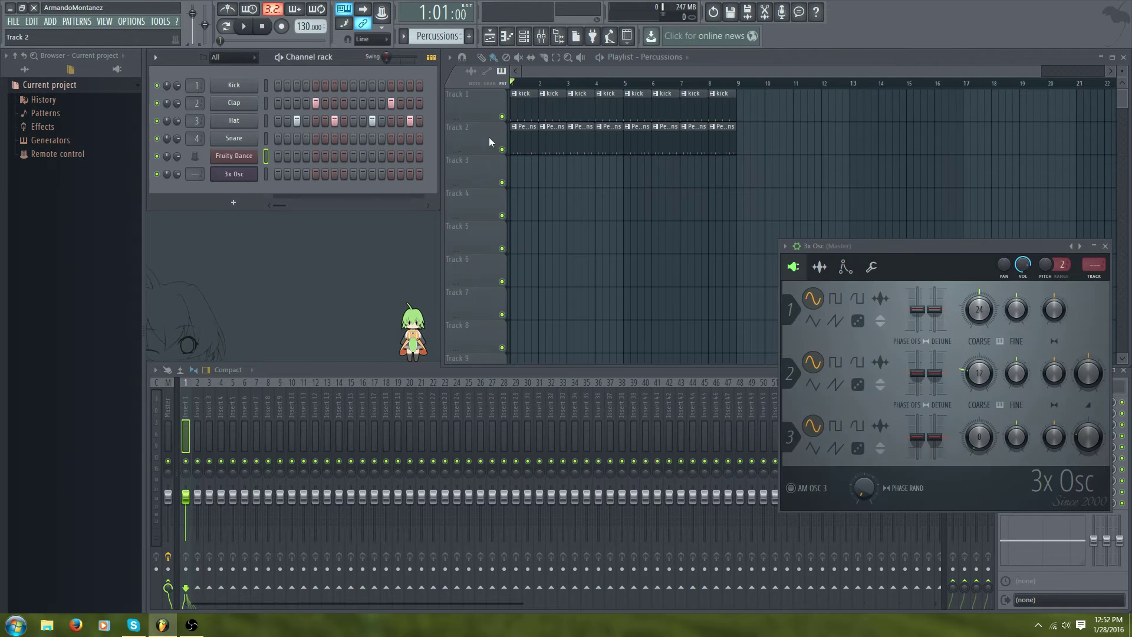
left_click(236, 181)
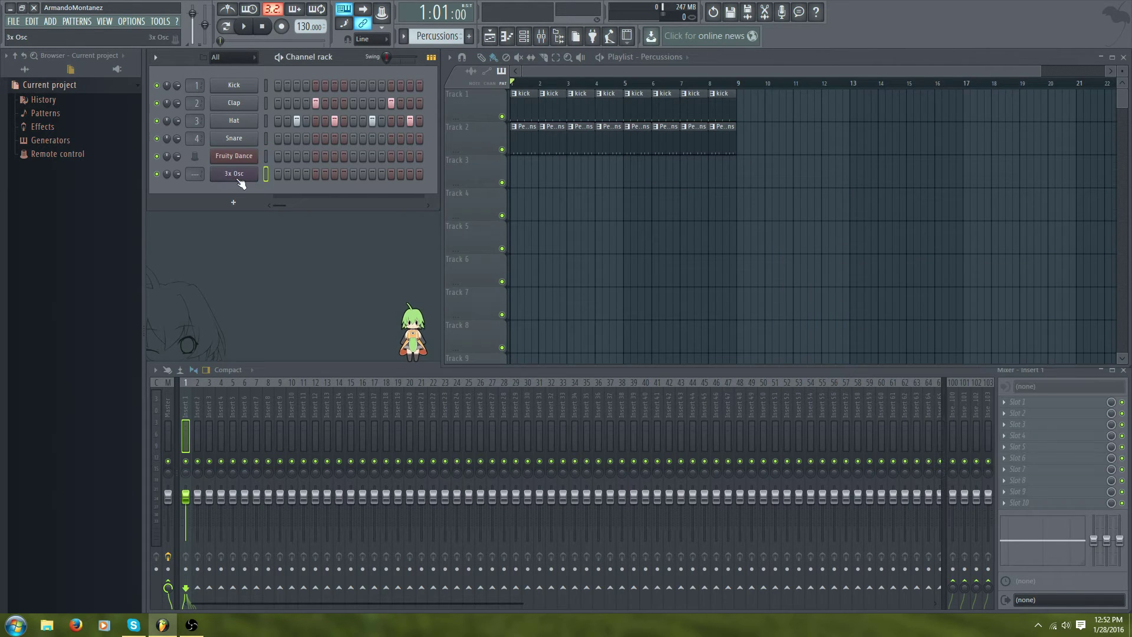
right_click(241, 183)
left_click(280, 177)
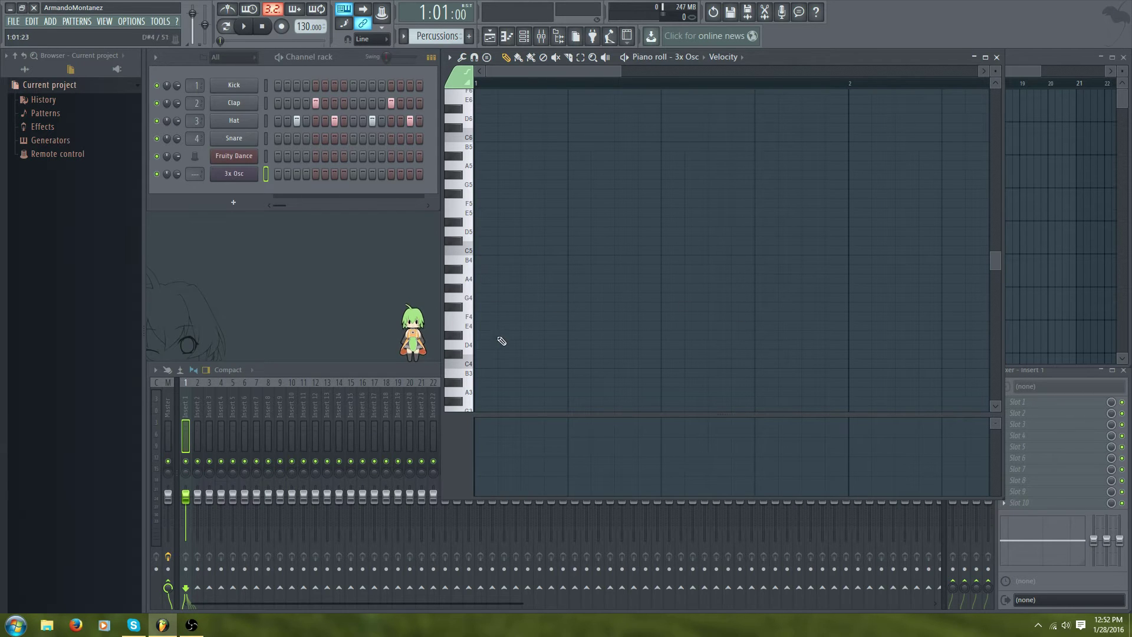
Draw five C5 notes across bar 1 of the 3x Osc piano roll
left_click(484, 254)
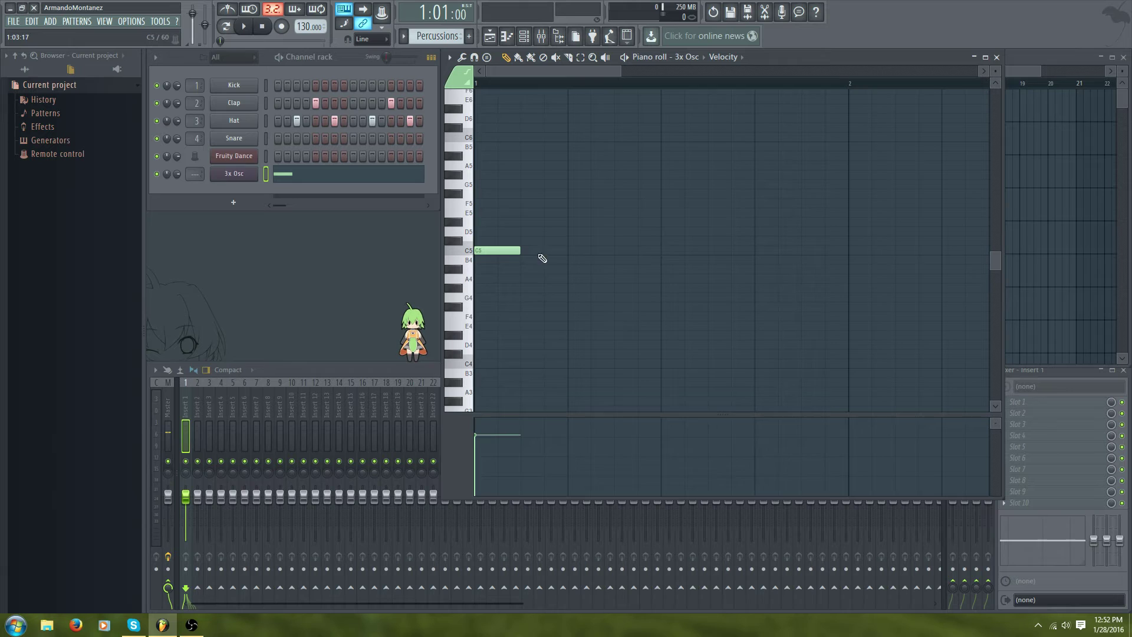
left_click(558, 255)
left_click(628, 255)
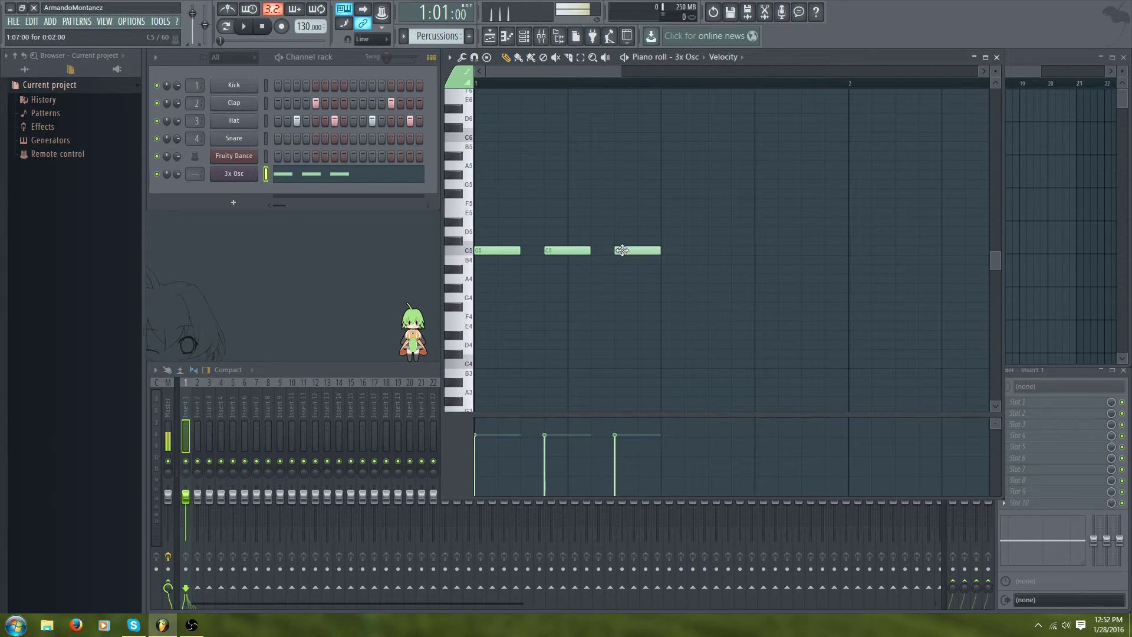
left_click(693, 253)
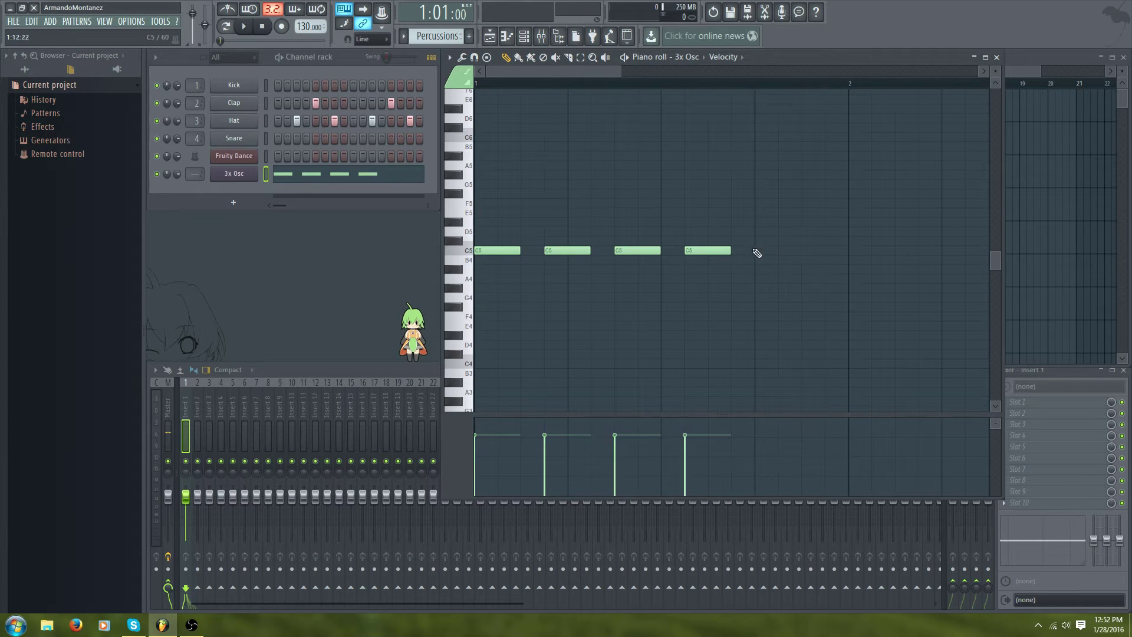
left_click(757, 253)
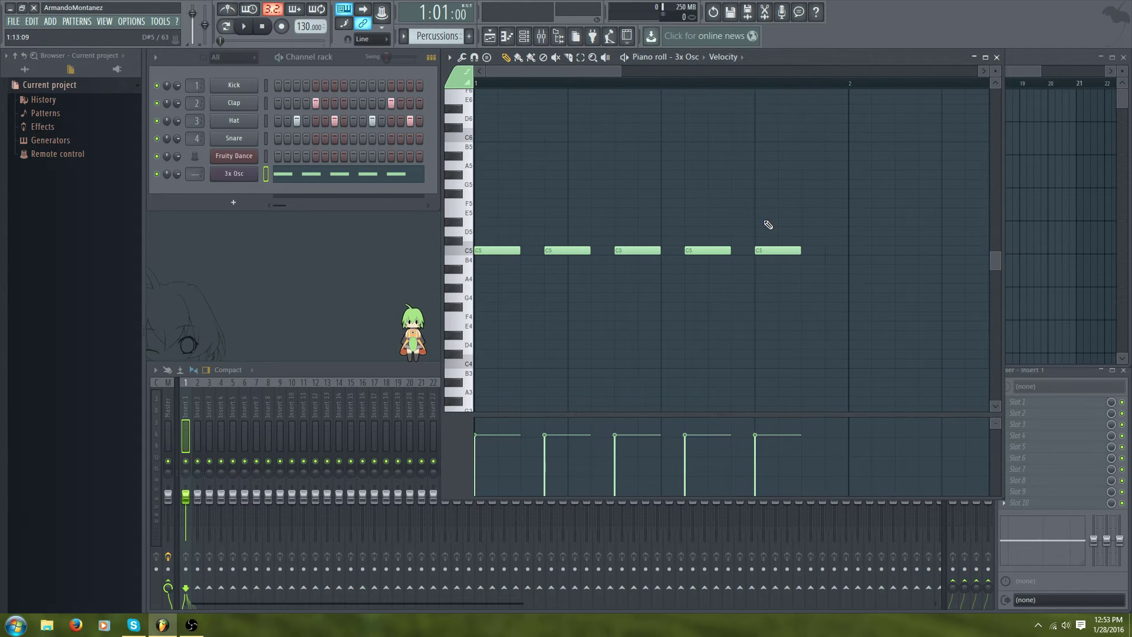
Copy the five notes up to D#5 and G5, preview the chords, and close the piano roll
left_click_drag(790, 231, 476, 293)
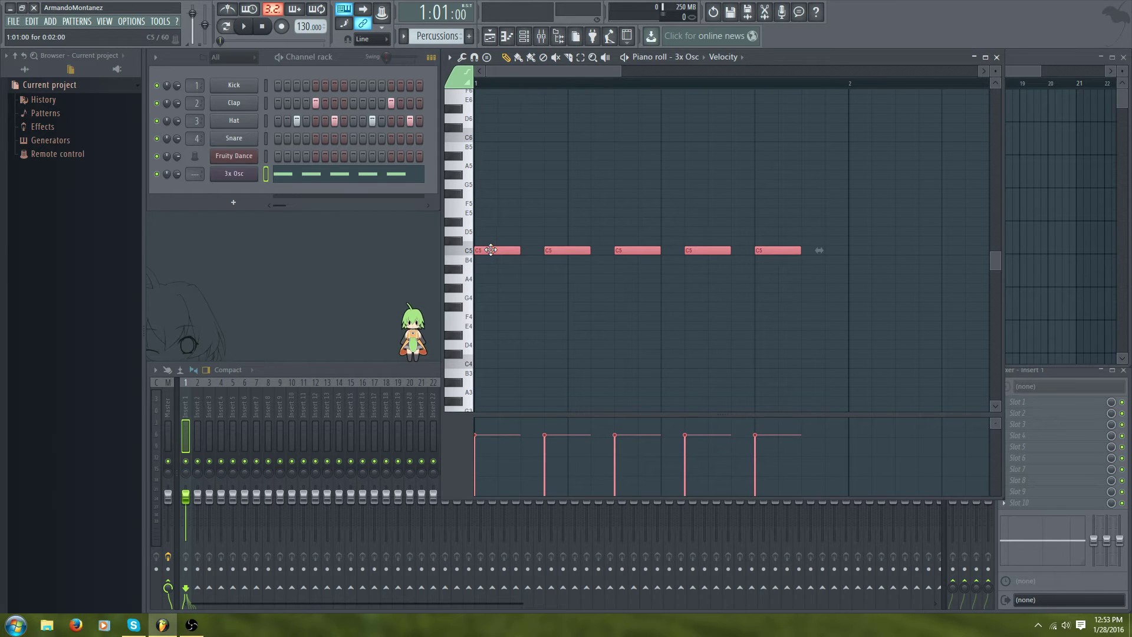
left_click_drag(491, 250, 487, 224)
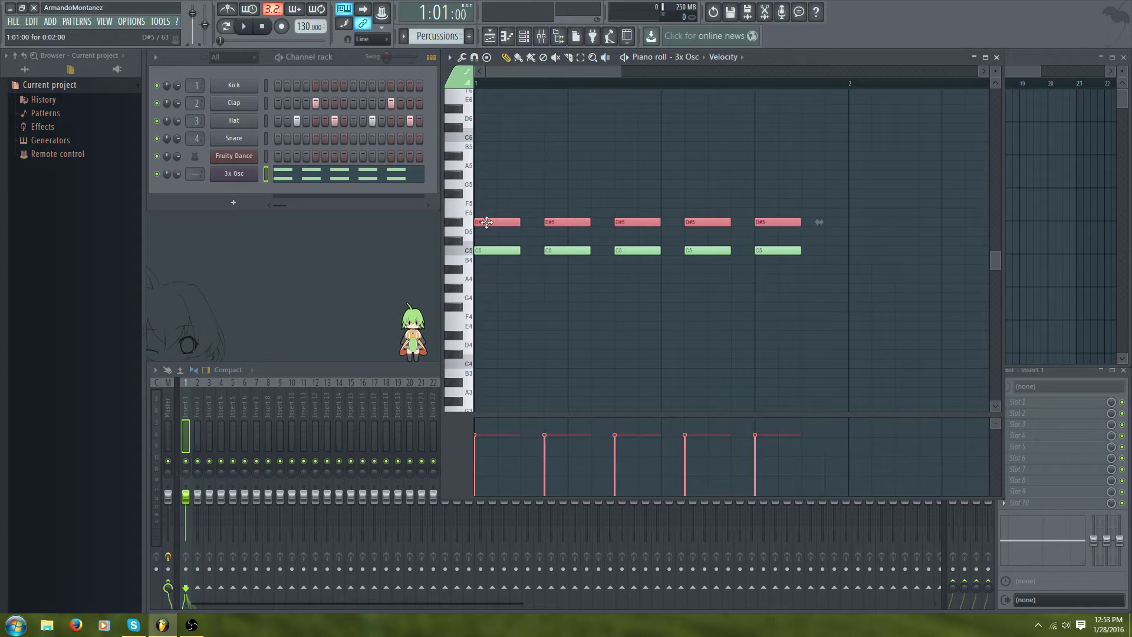
left_click_drag(486, 222, 487, 184)
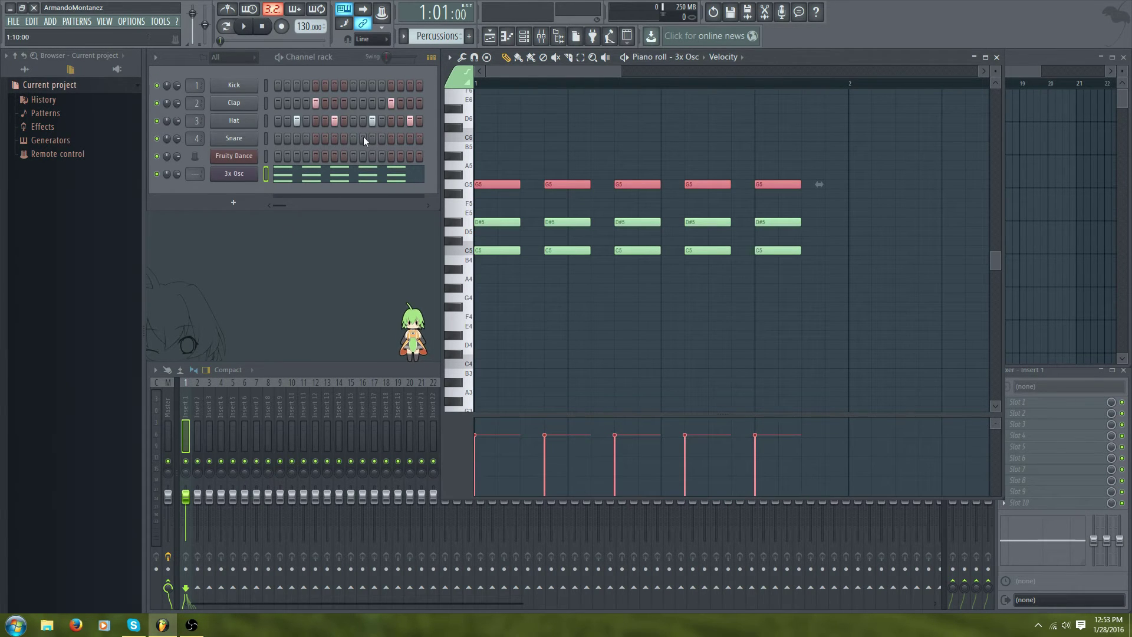
key("space")
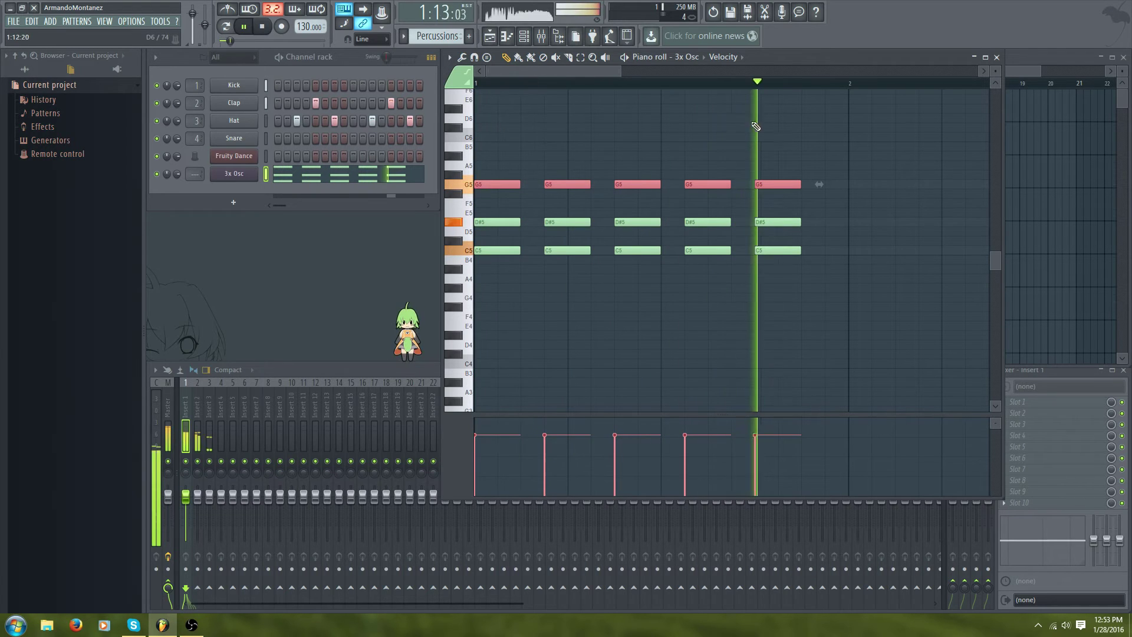
key("space")
left_click(997, 58)
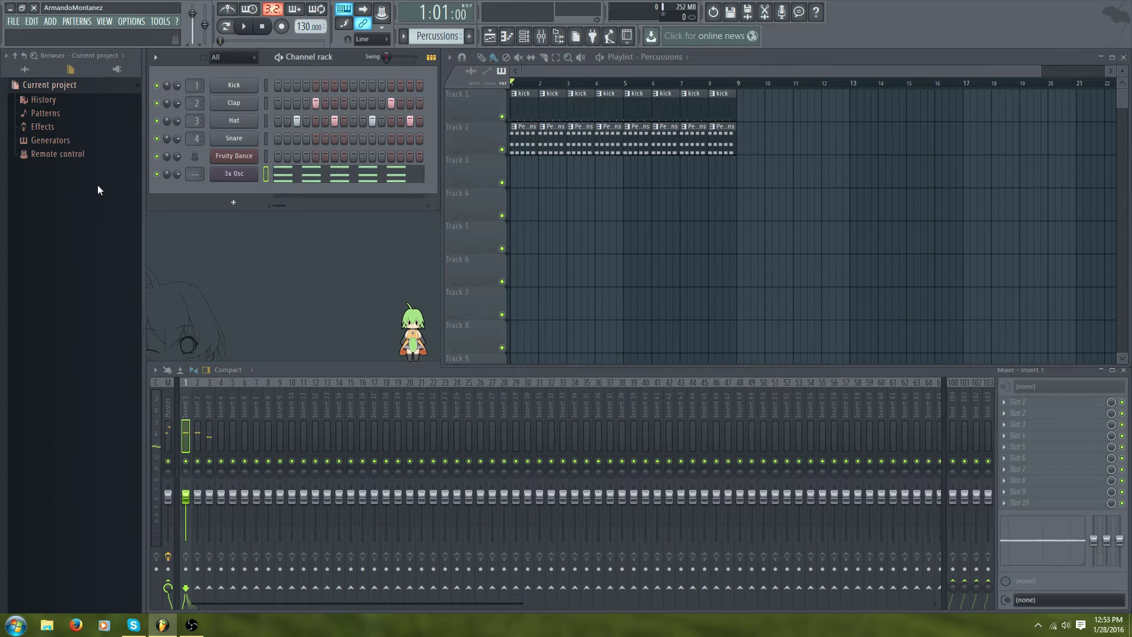
Create a new empty pattern, Pattern 2
left_click(77, 21)
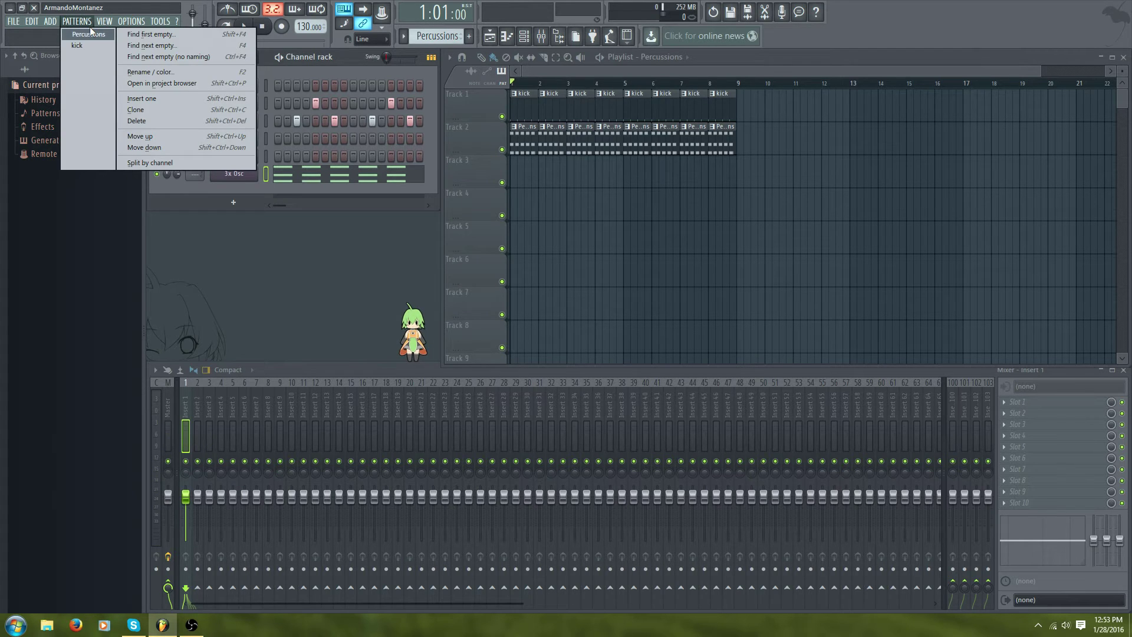
key("F4")
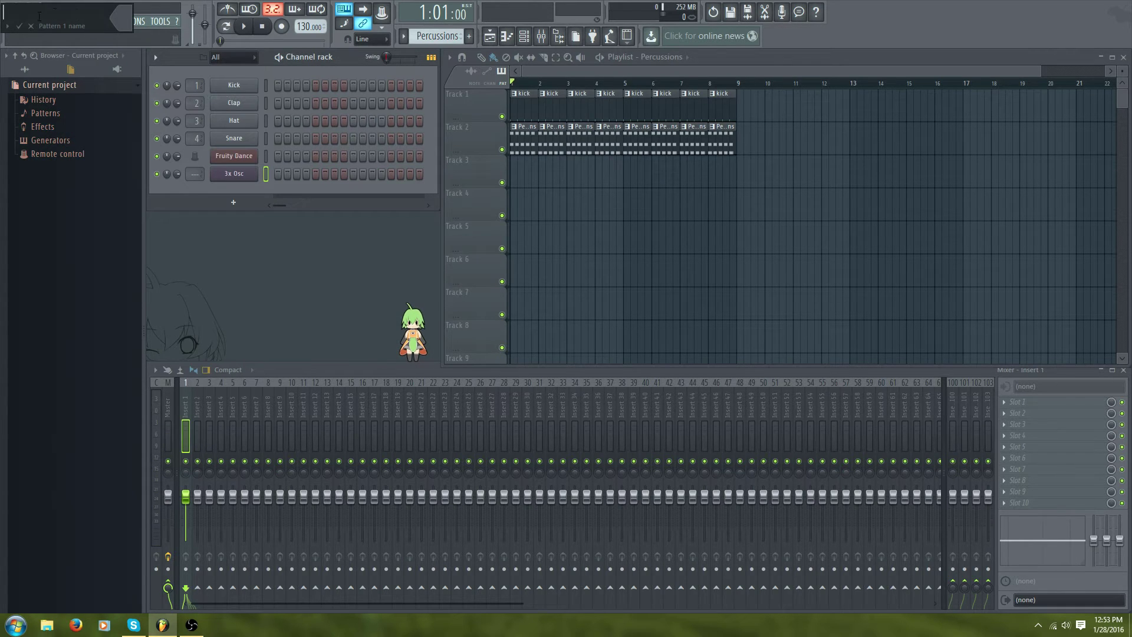
left_click(30, 26)
left_click(77, 21)
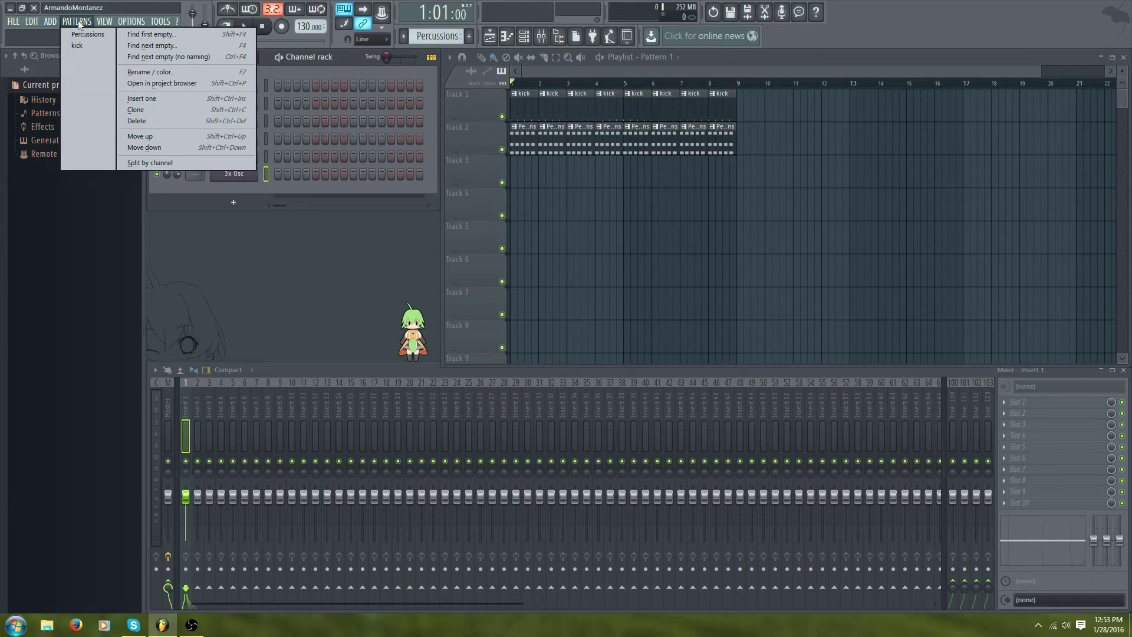
key("ctrl+F4")
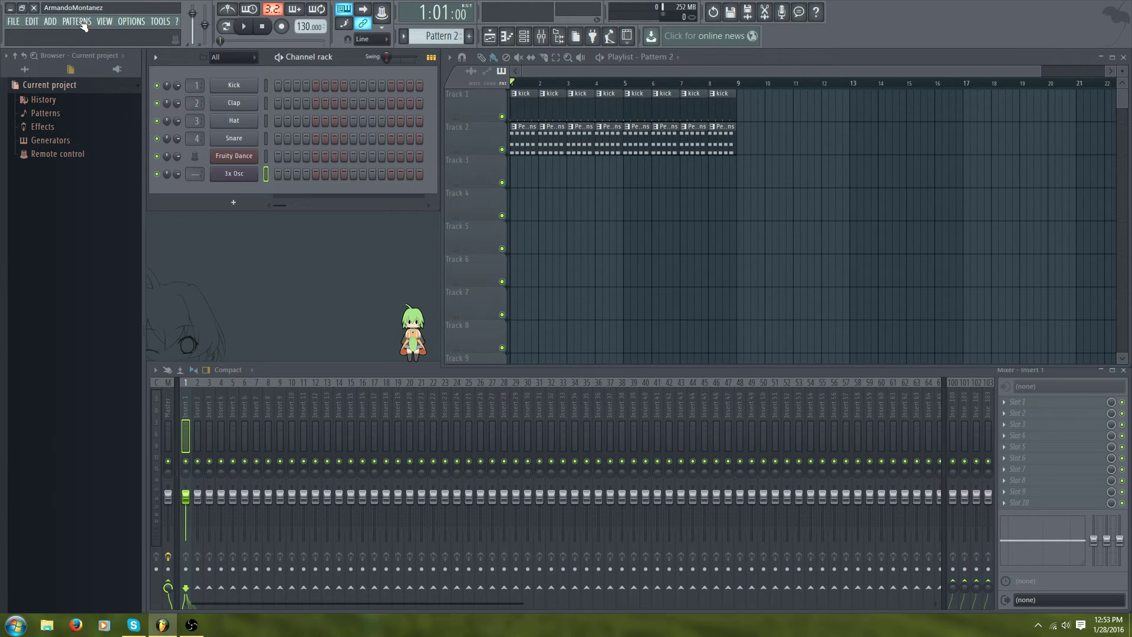
Rename Pattern 2 to 'Chords'
left_click(81, 21)
key("F2")
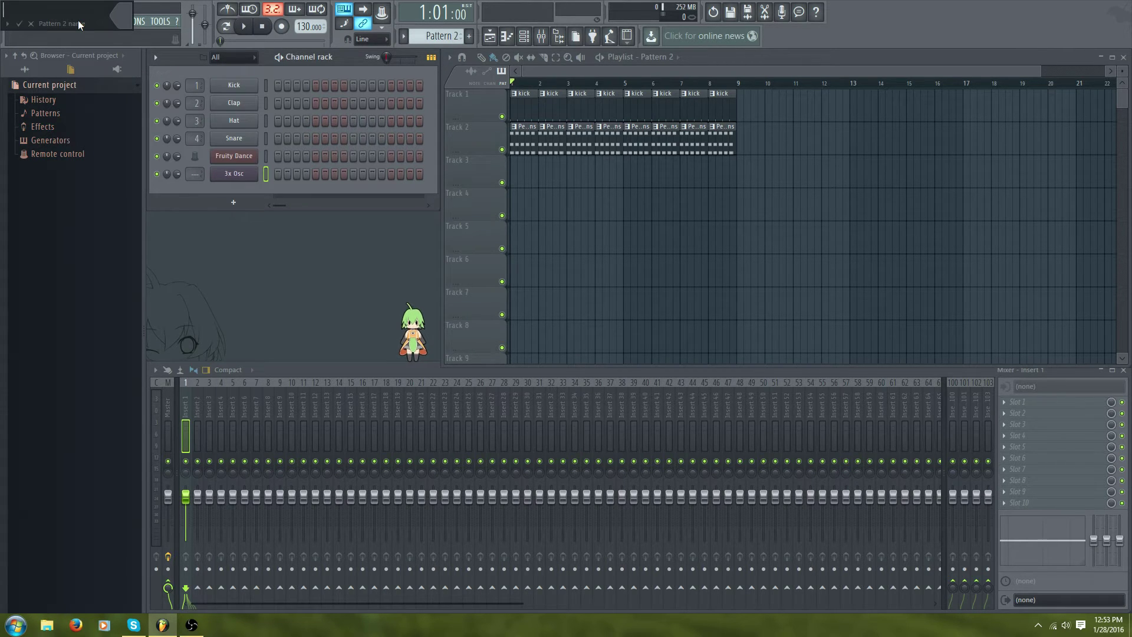
type("Chords")
key("Return")
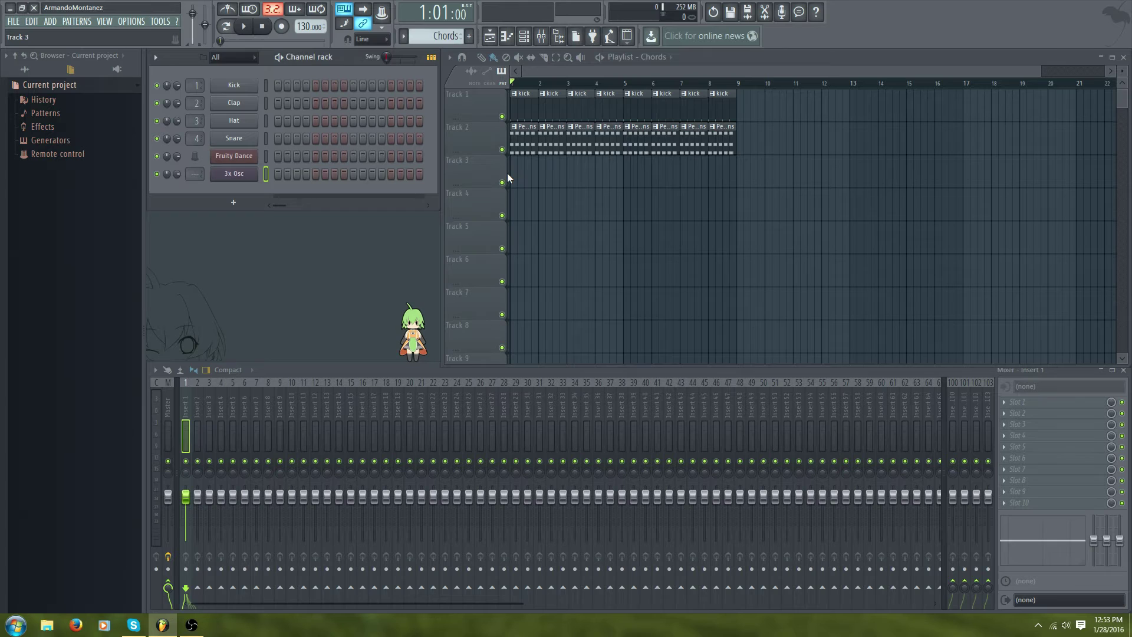
Paint Chords along Track 3, erase those clips again, and reselect Percussions
left_click_drag(516, 176, 745, 176)
right_click(744, 177)
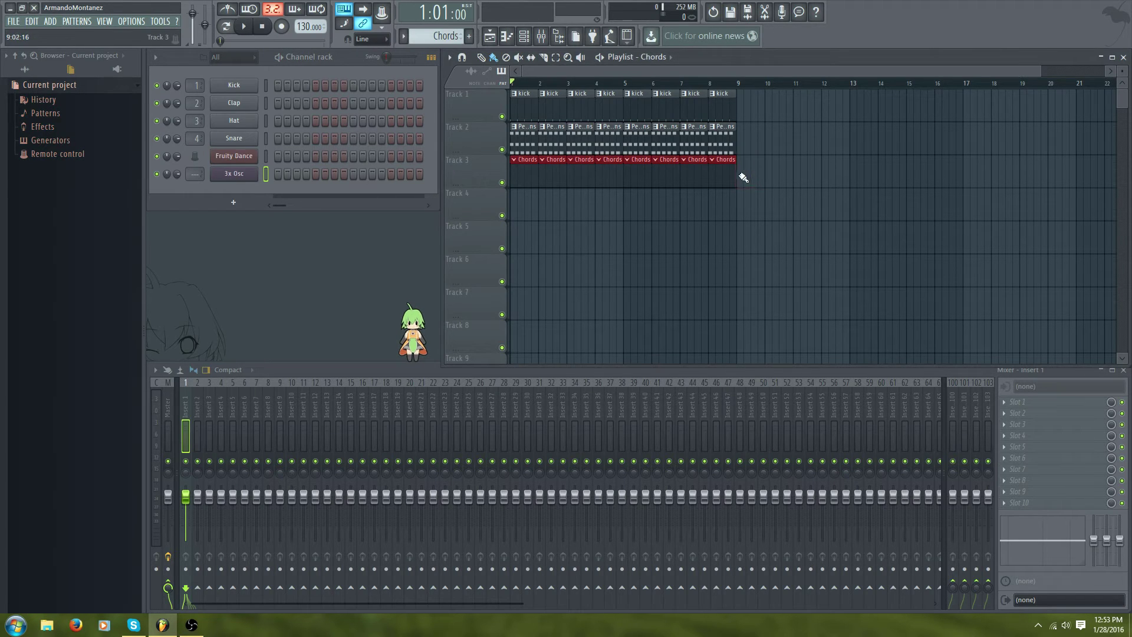
right_click(731, 177)
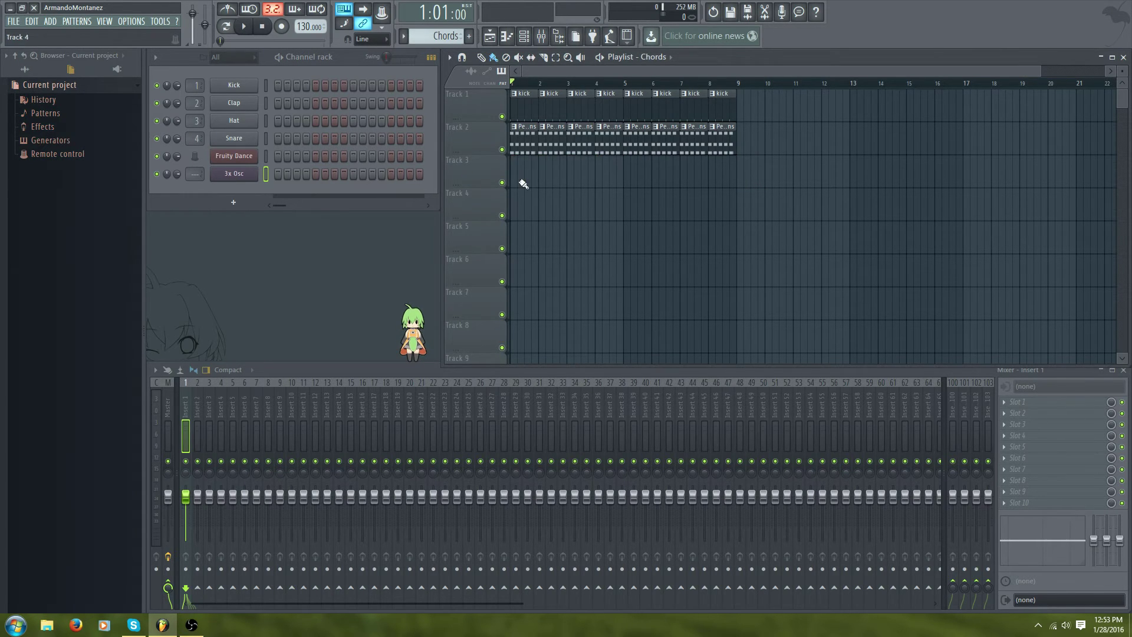
key("KP_Subtract")
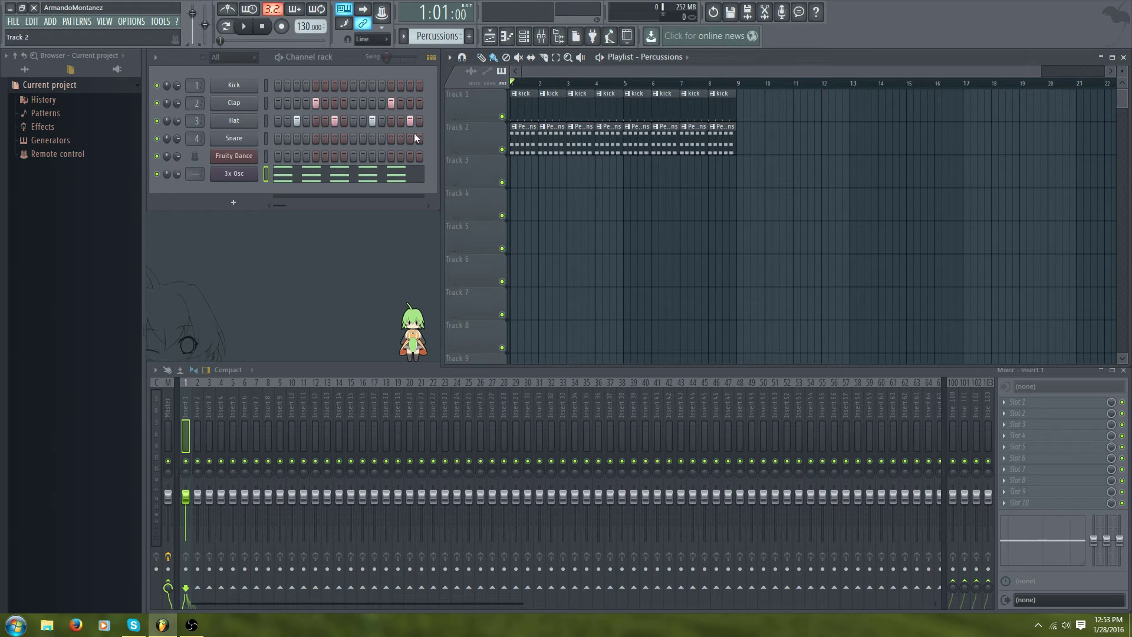
Delete the Chords pattern and confirm
left_click(69, 22)
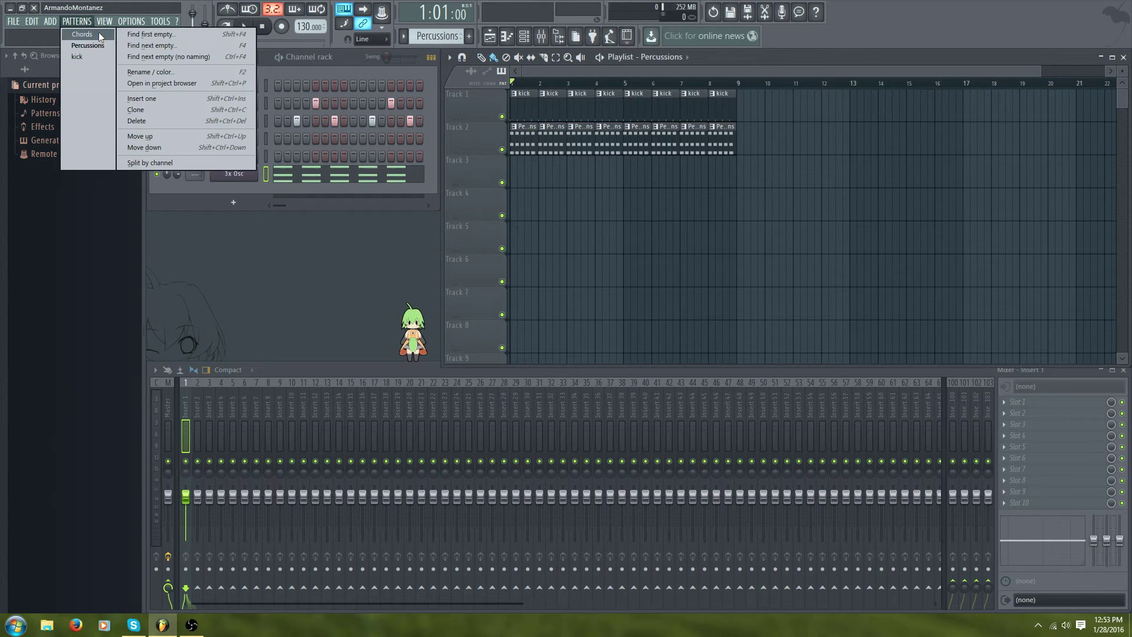
left_click(98, 33)
left_click(76, 21)
left_click(213, 121)
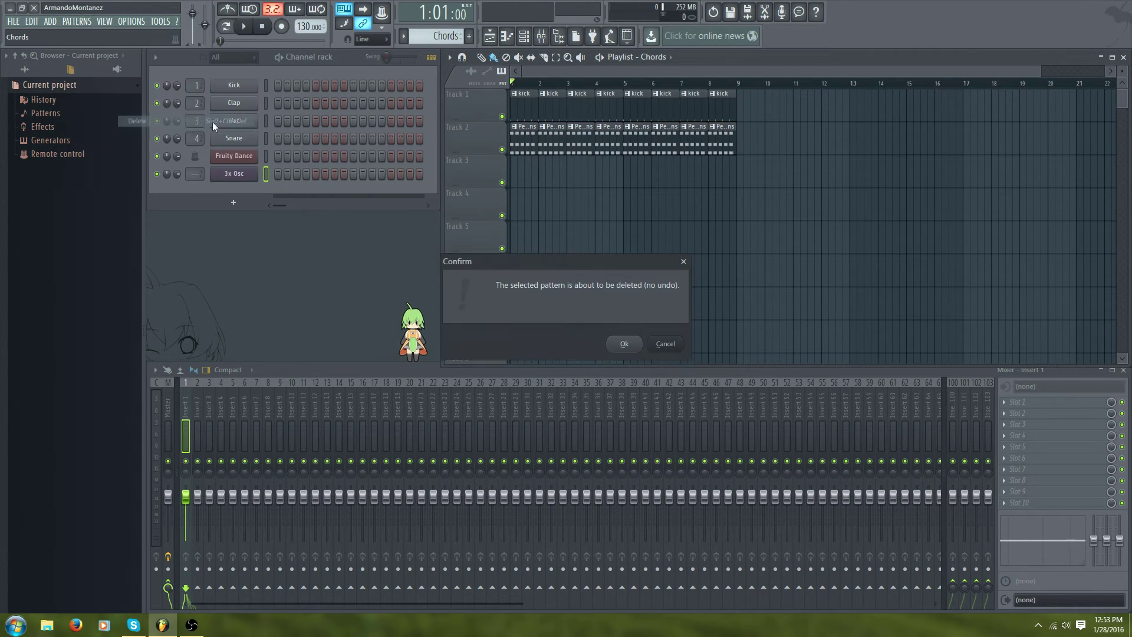
left_click(624, 344)
Select Percussions and clone it
left_click(76, 21)
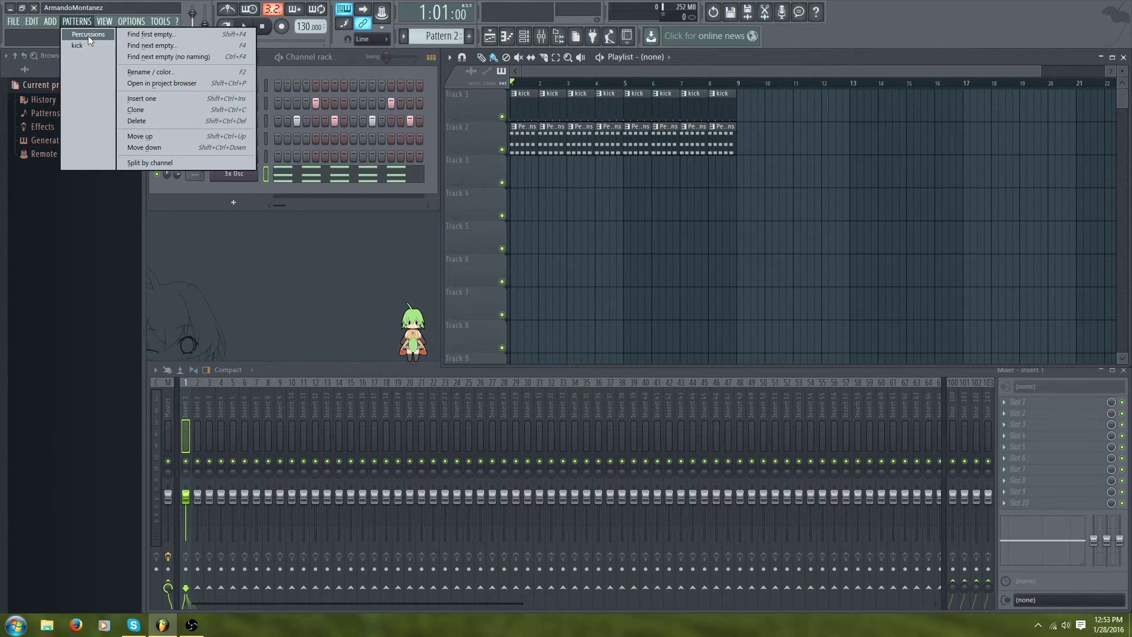
left_click(87, 35)
left_click(85, 21)
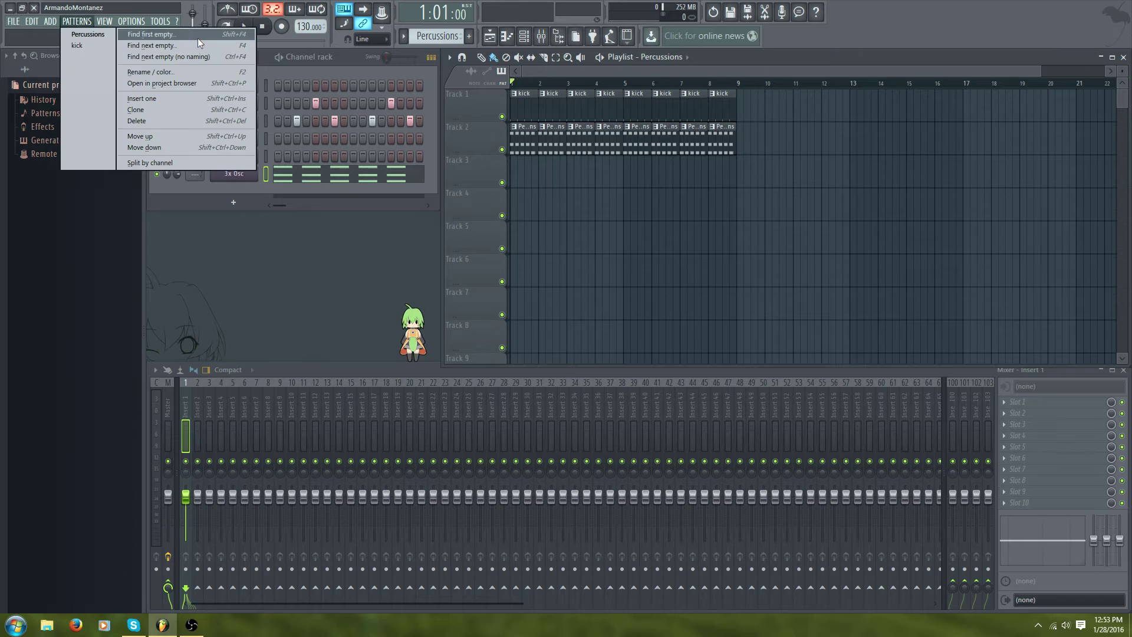
left_click(199, 110)
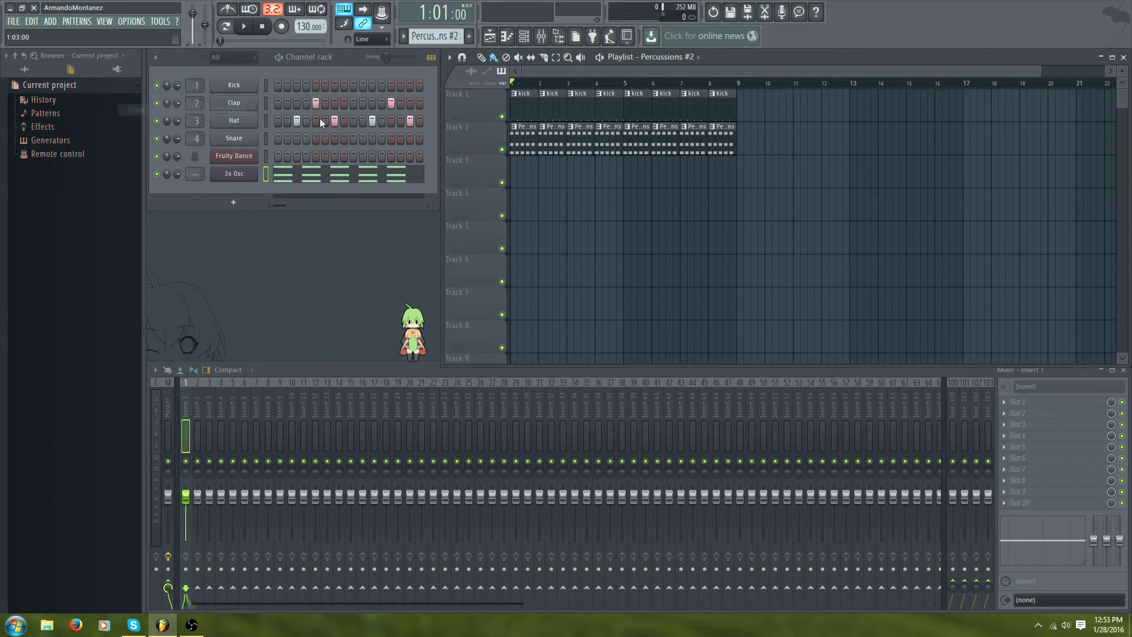
Rename the cloned pattern to 'Chords'
left_click(81, 23)
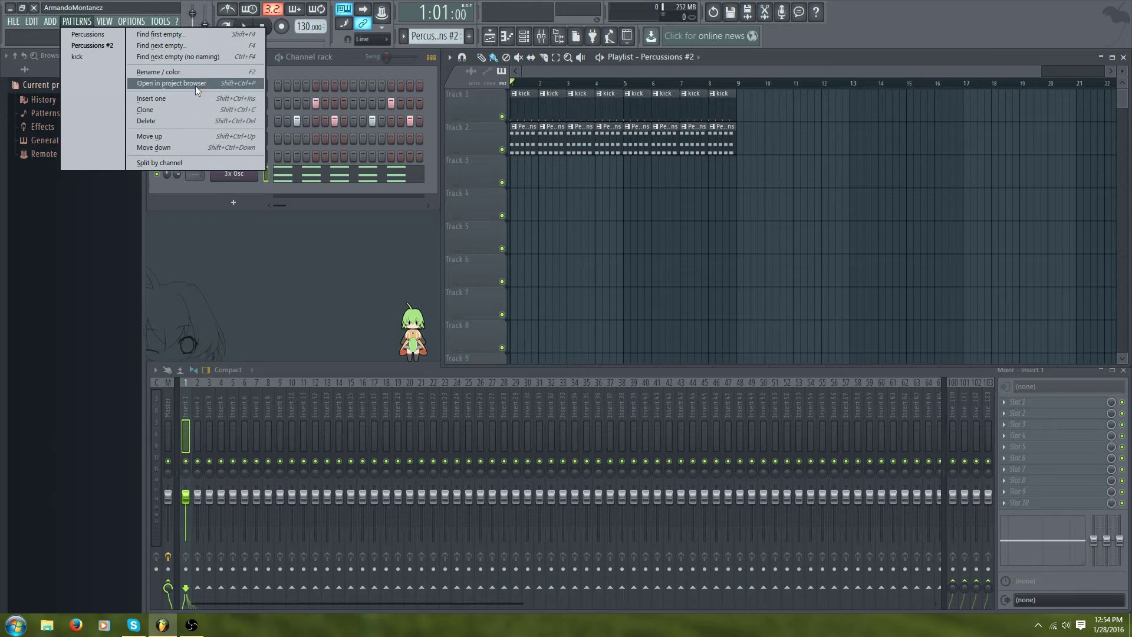
left_click(157, 71)
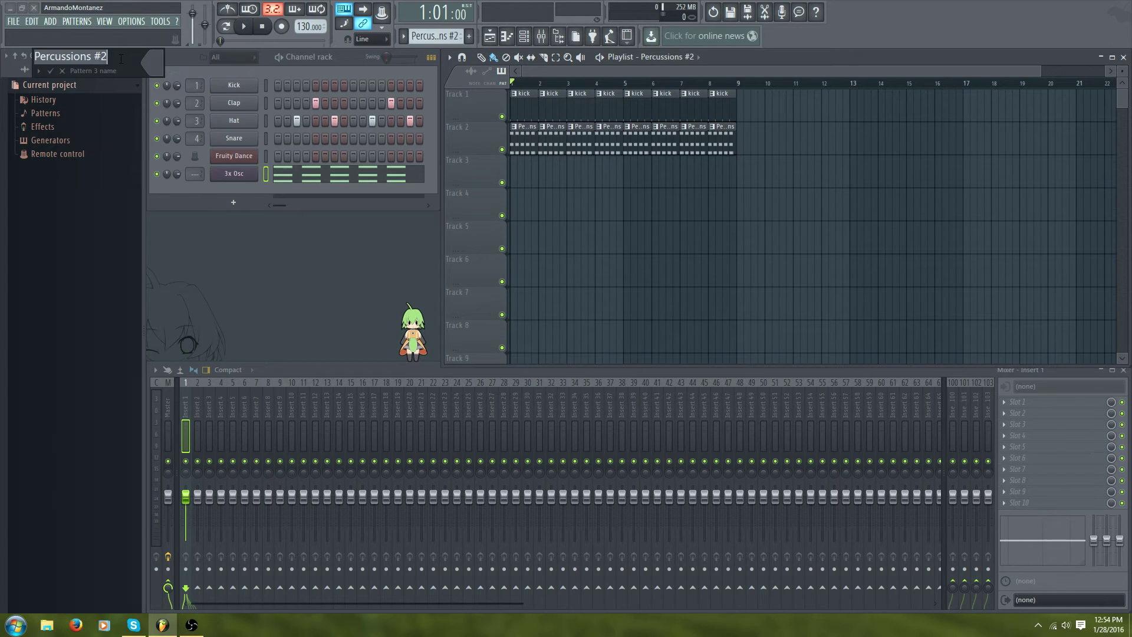
type("Chords")
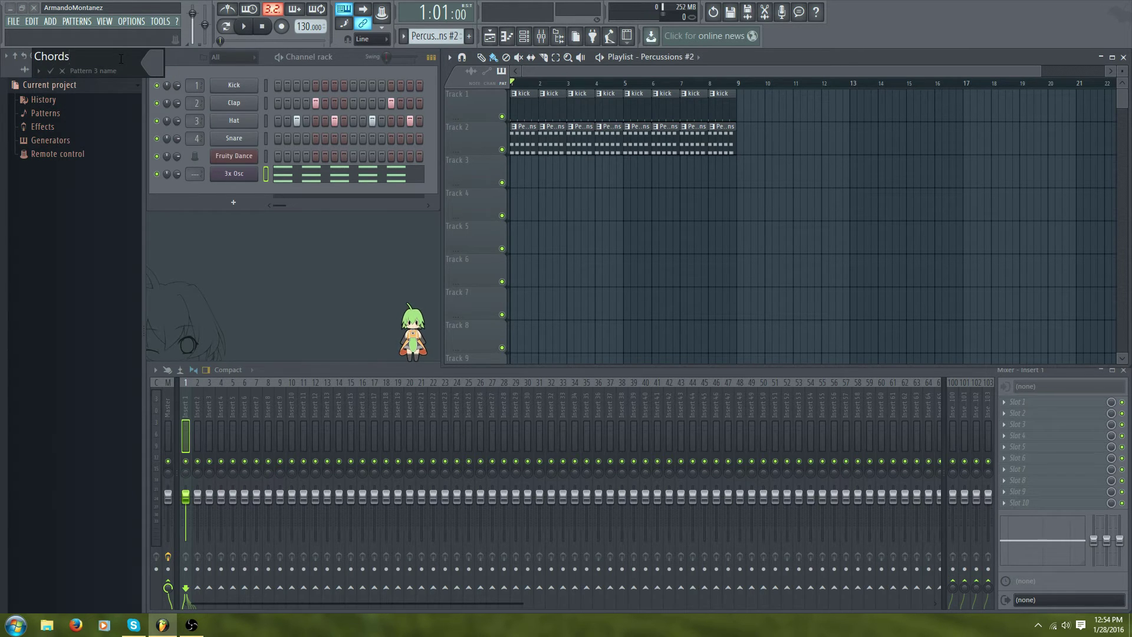
key("Return")
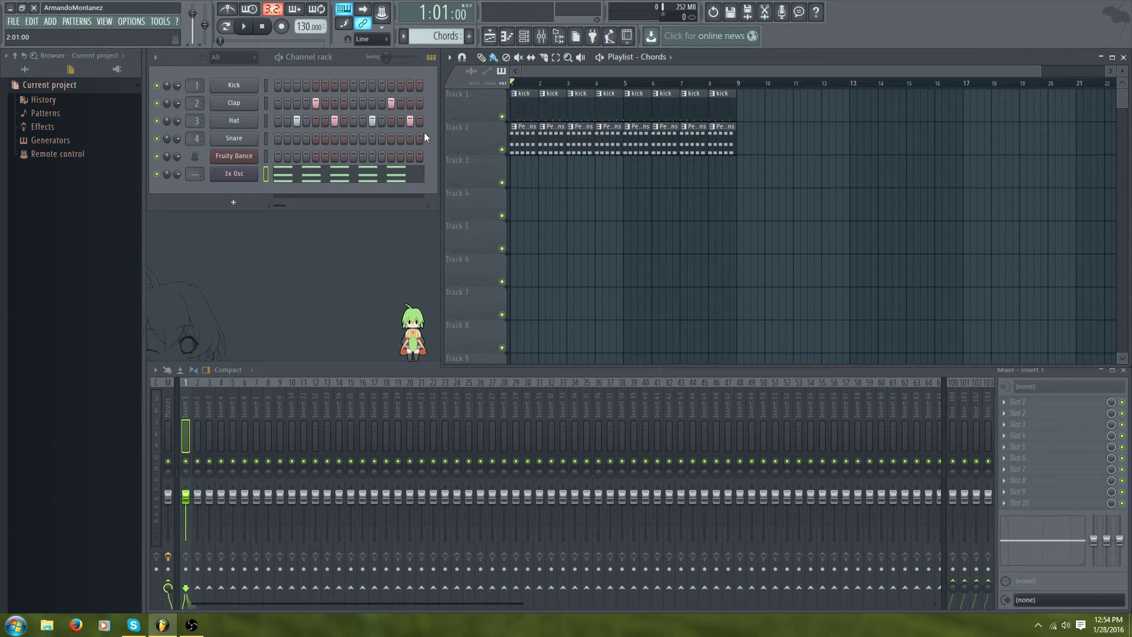
Delete all 3x Osc chord notes from the Percussions pattern in the piano roll
left_click(300, 112)
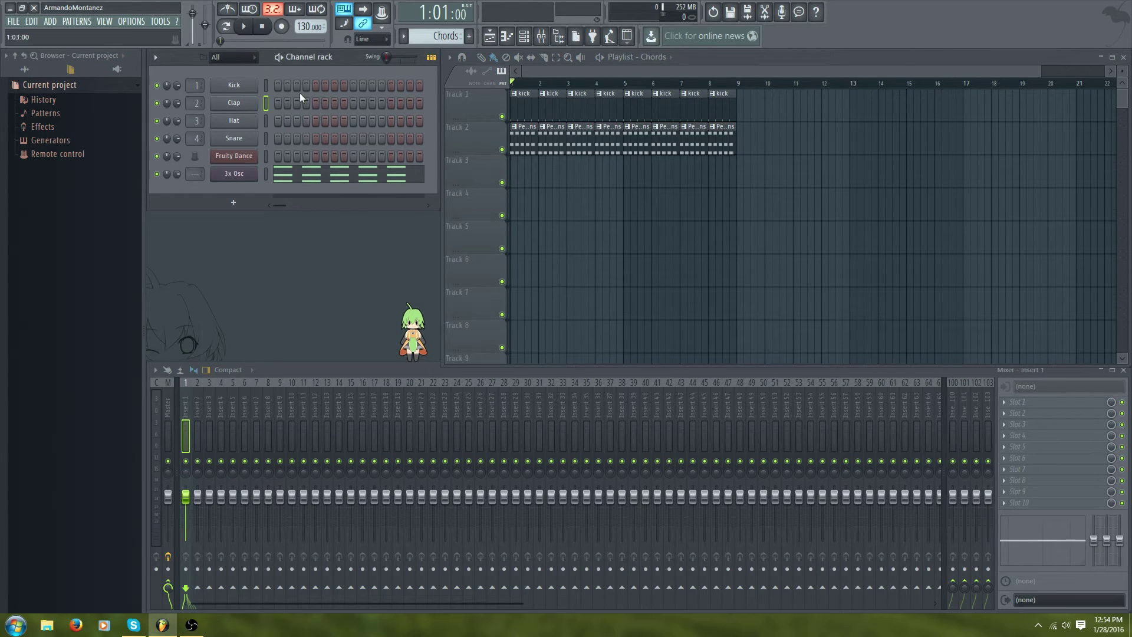
left_click(83, 21)
left_click(82, 39)
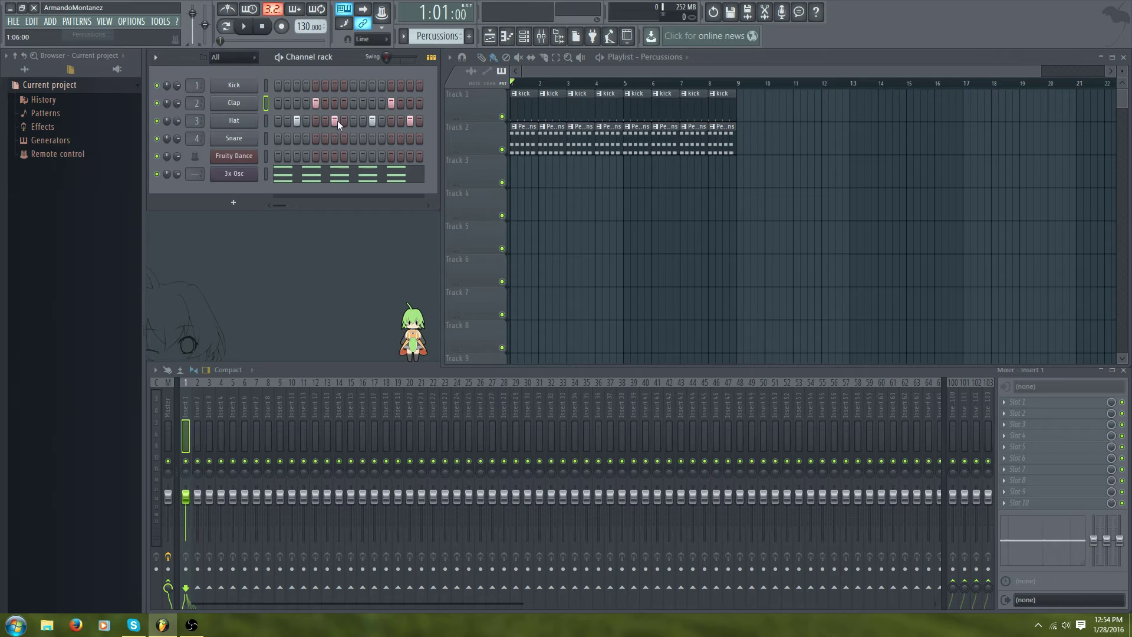
left_click(345, 175)
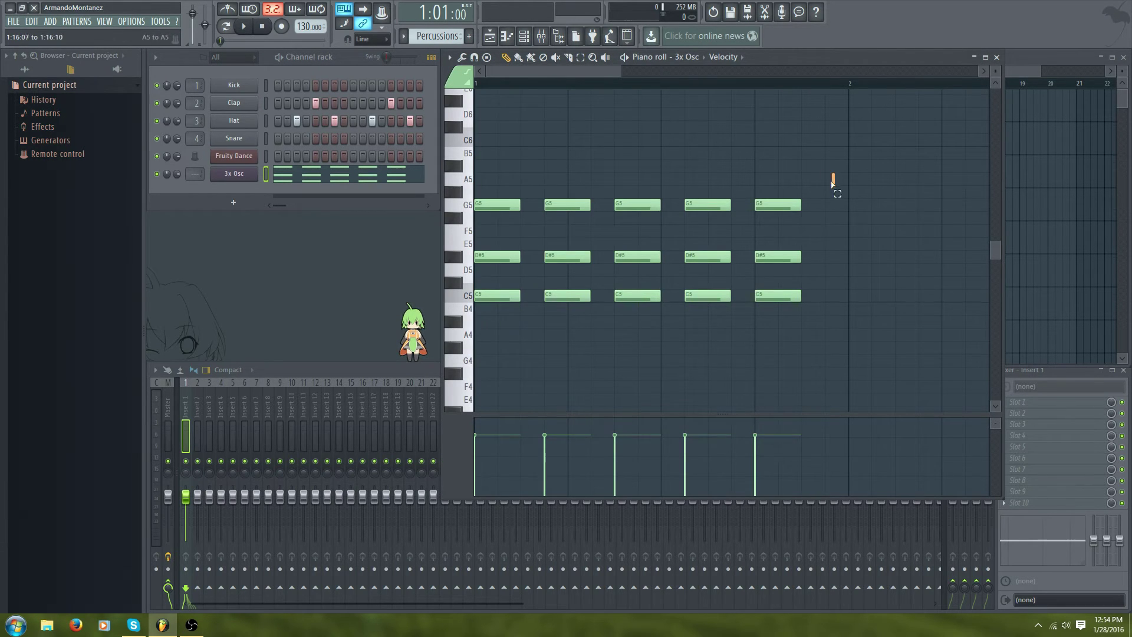
left_click_drag(833, 174, 475, 327)
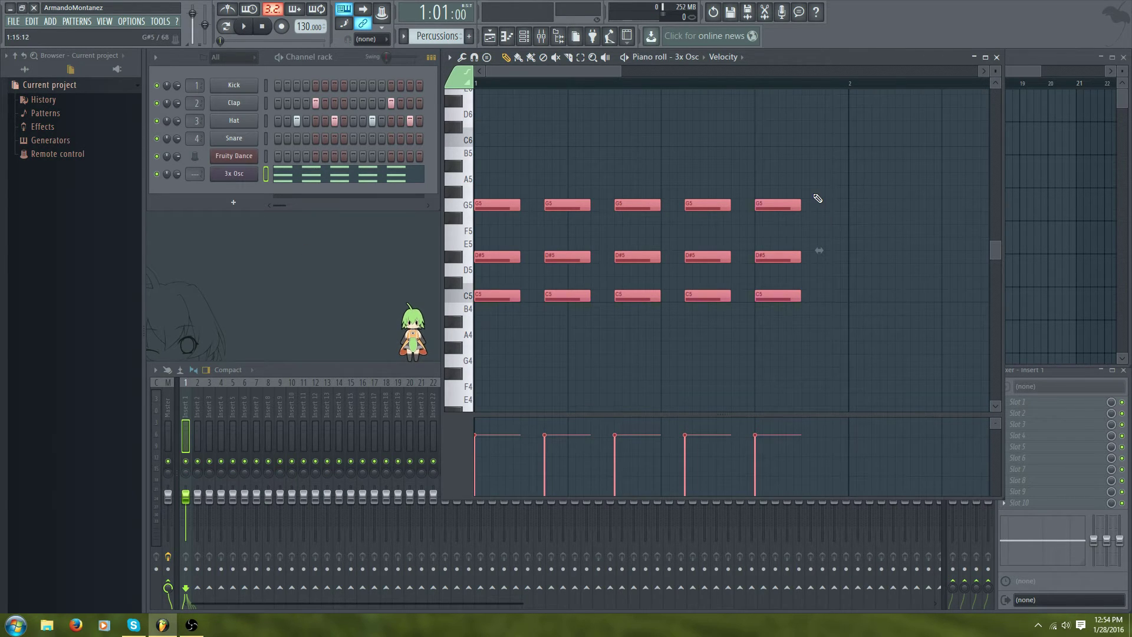
key("Delete")
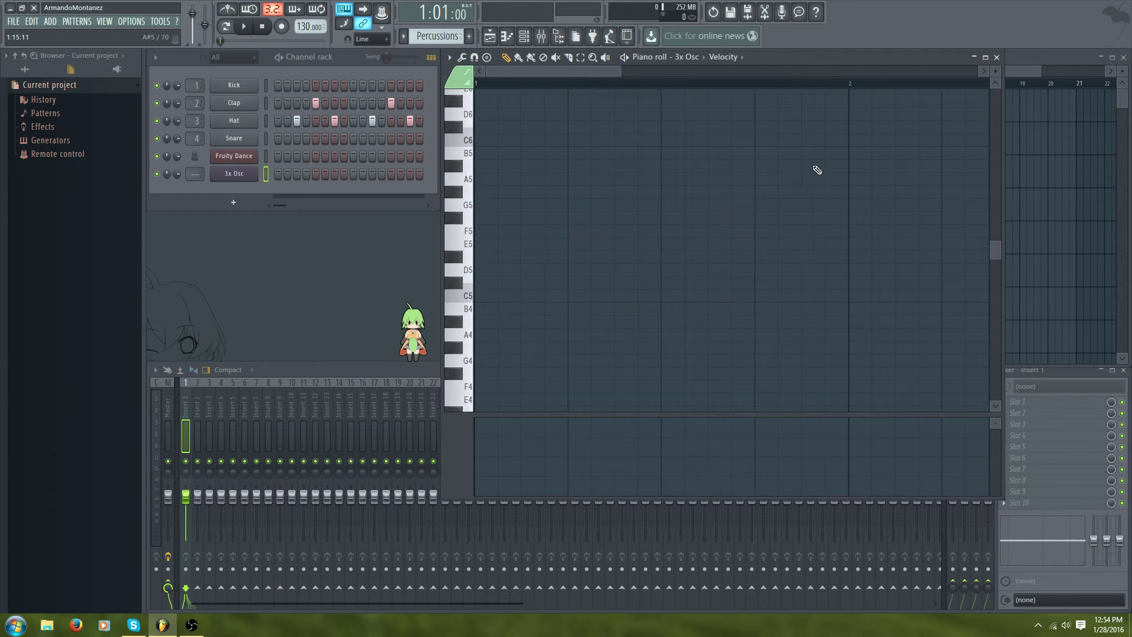
left_click(997, 57)
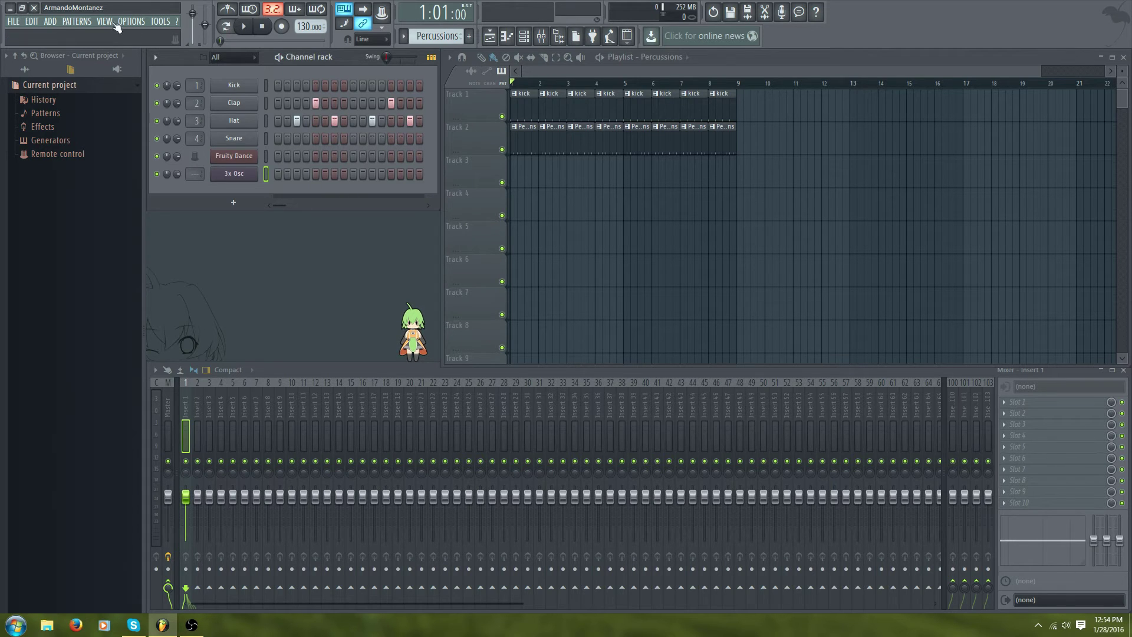
Select Chords and paint it across Track 3 from bar 1 to bar 9
left_click(76, 22)
left_click(83, 43)
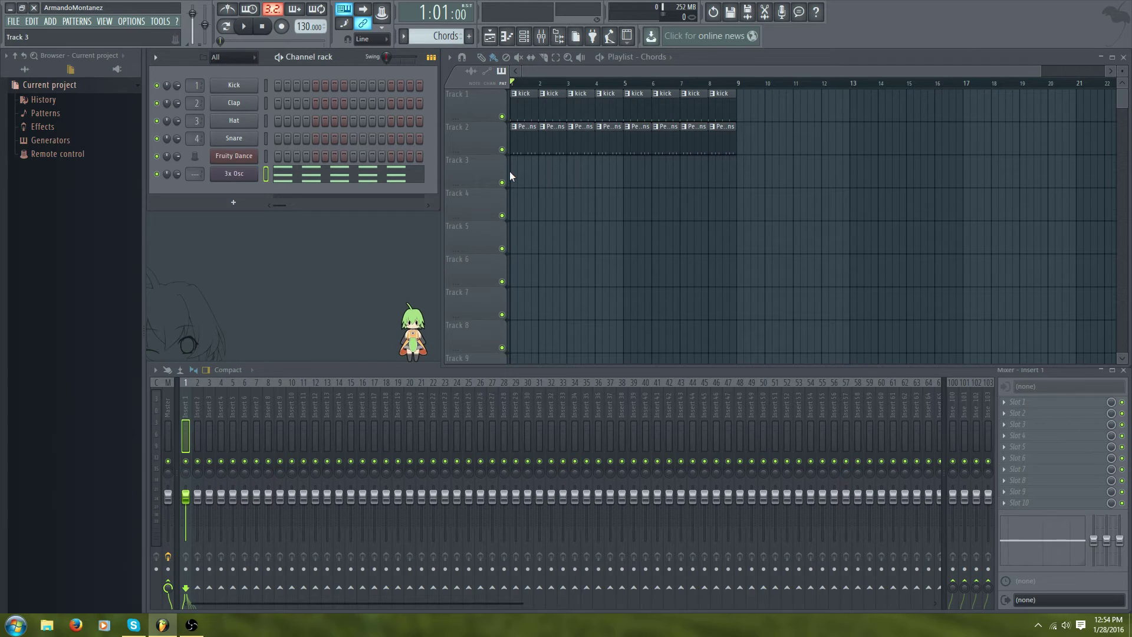
left_click_drag(516, 172, 731, 171)
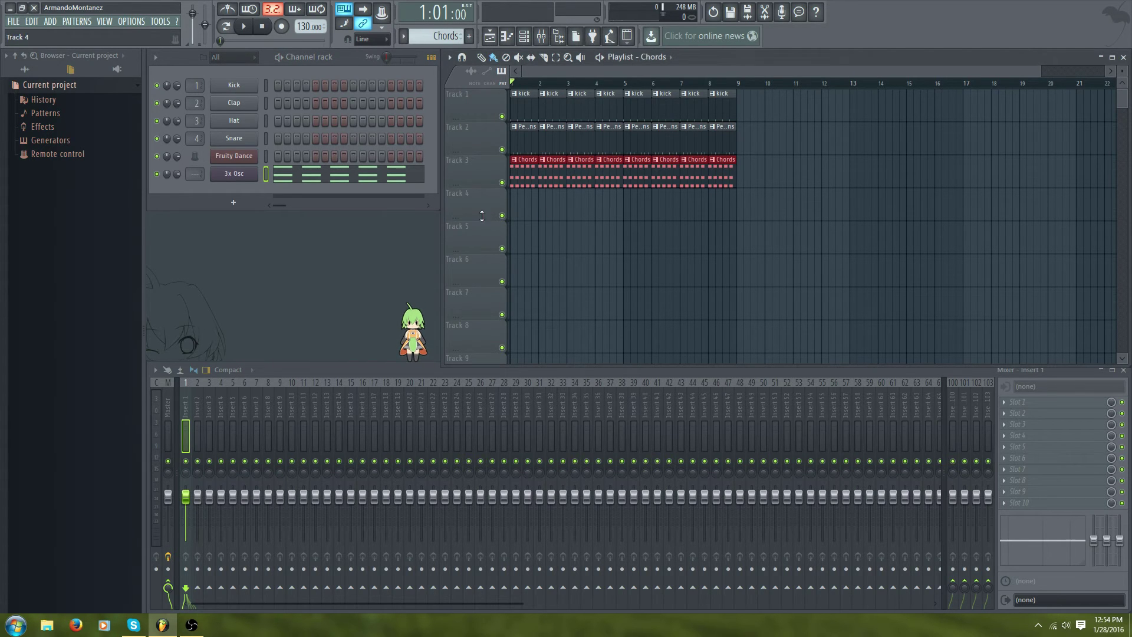
In the 3x Osc plugin, set Osc 1 to saw, Osc 2 to square and Osc 3 to noise
left_click(238, 177)
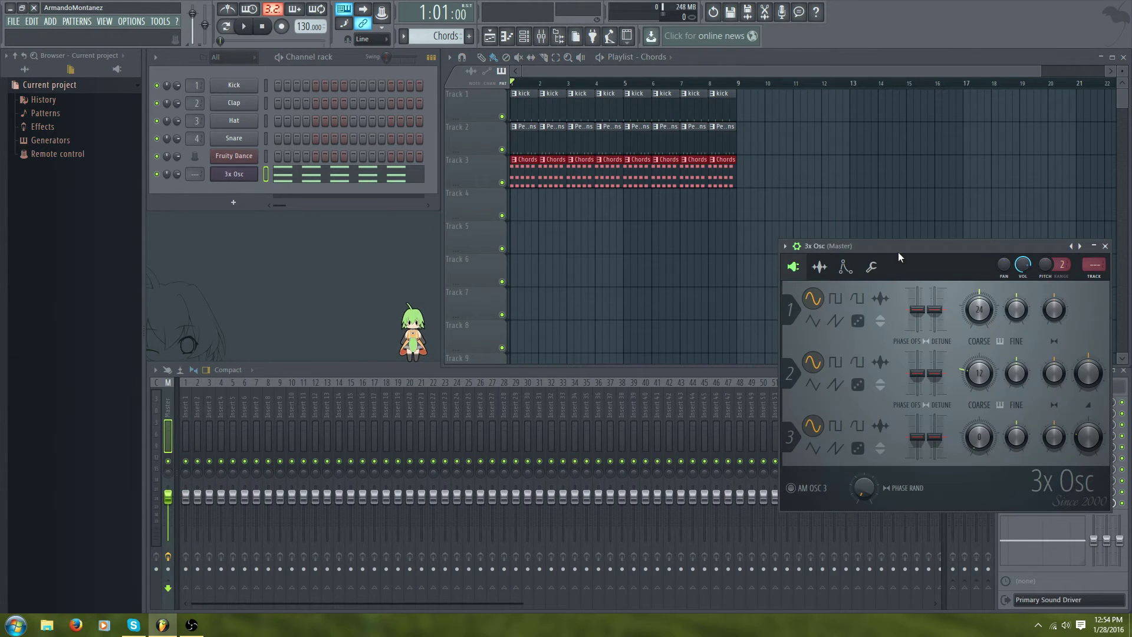
left_click_drag(905, 253, 737, 130)
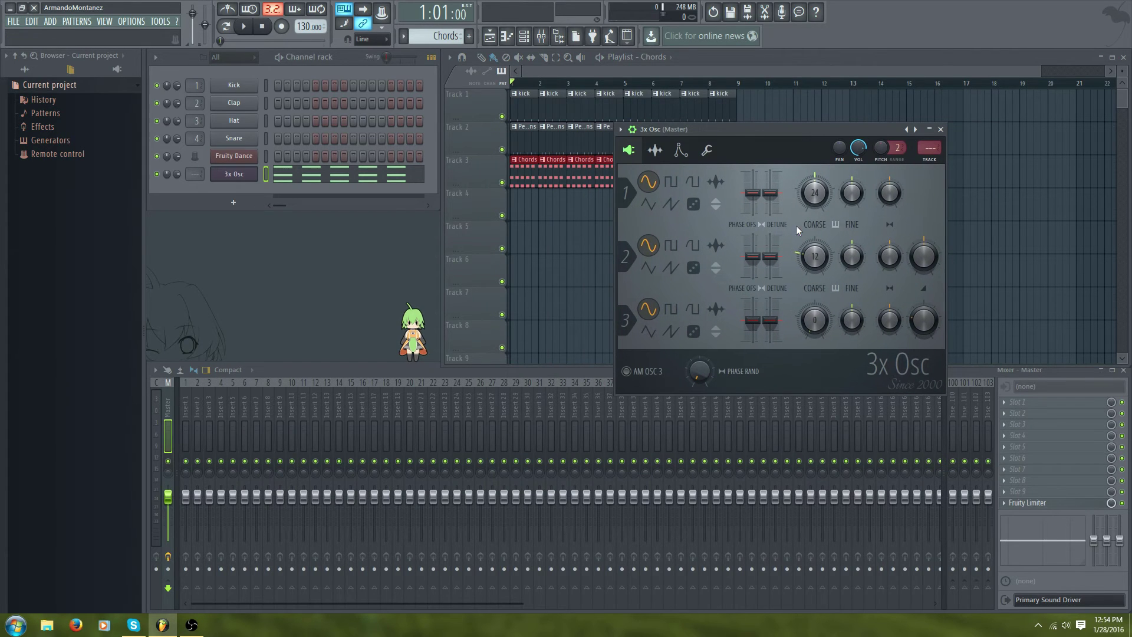
left_click(716, 309)
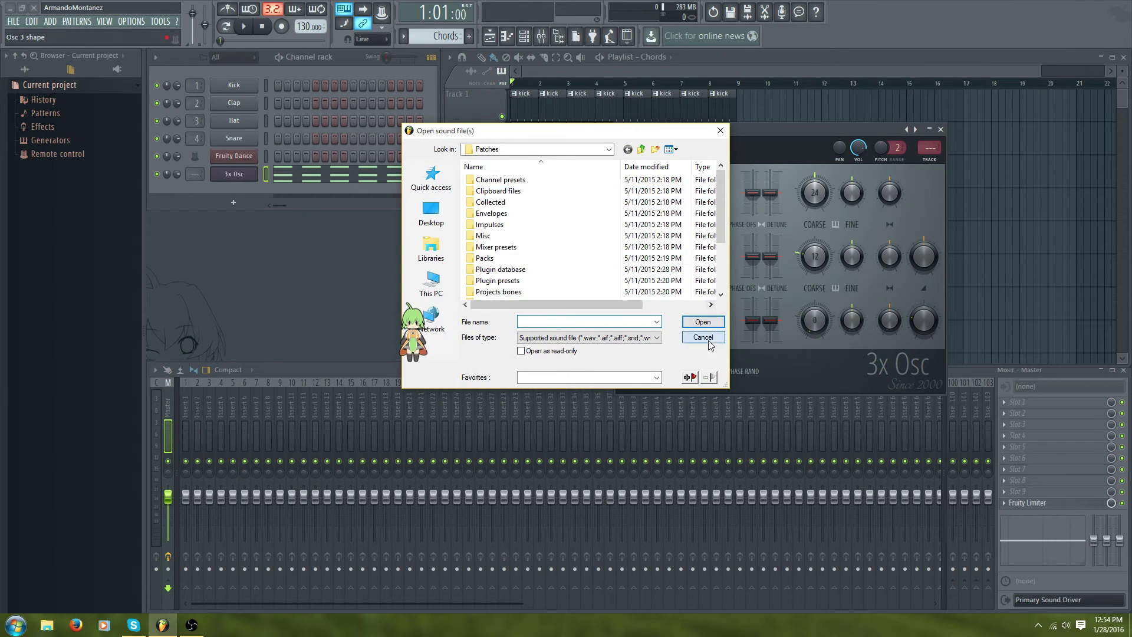
left_click(702, 337)
left_click(699, 331)
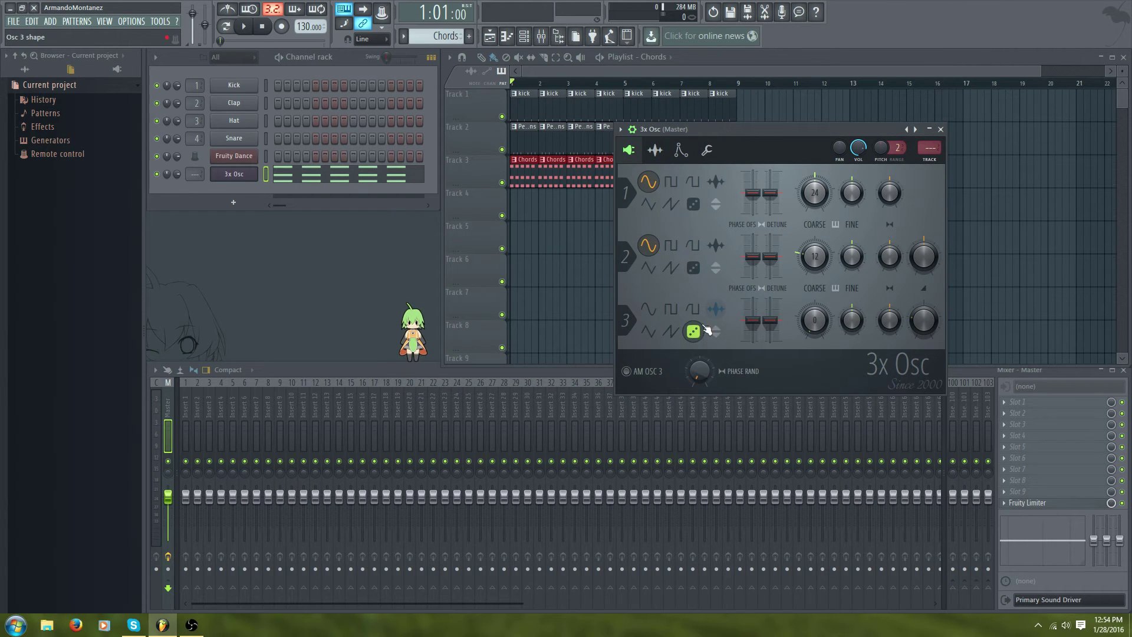
left_click(670, 205)
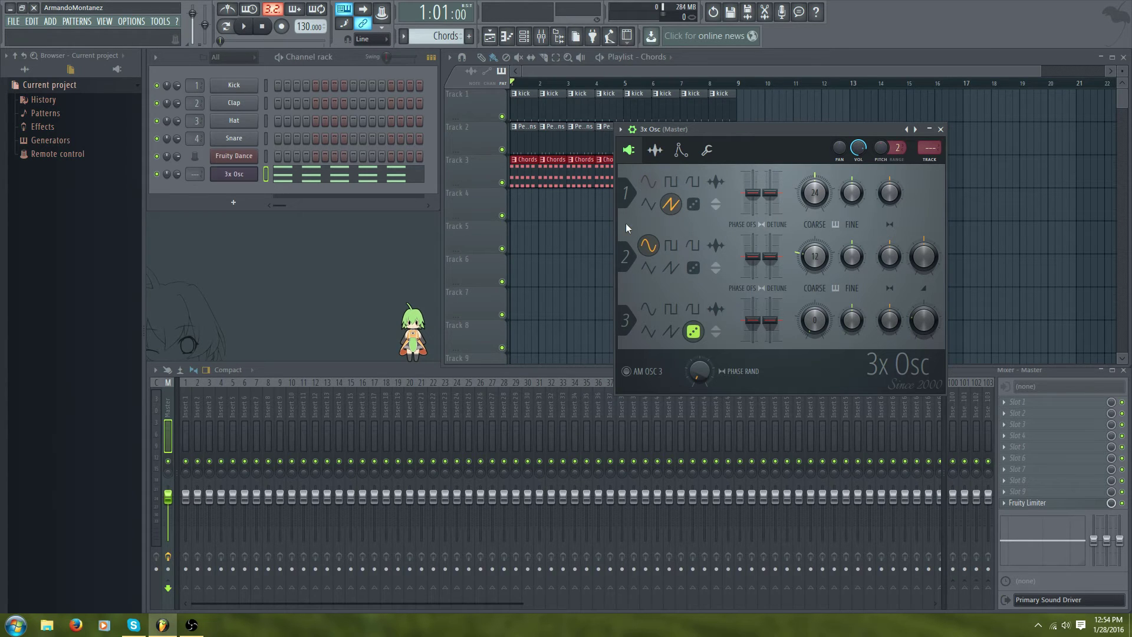
left_click(671, 245)
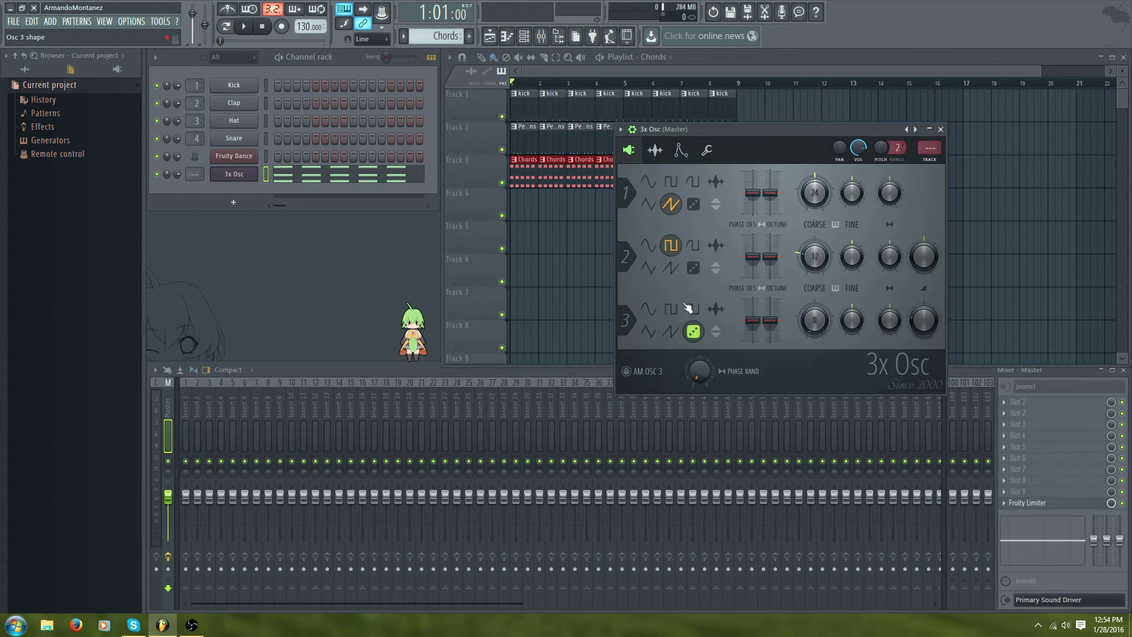
left_click_drag(766, 132, 706, 116)
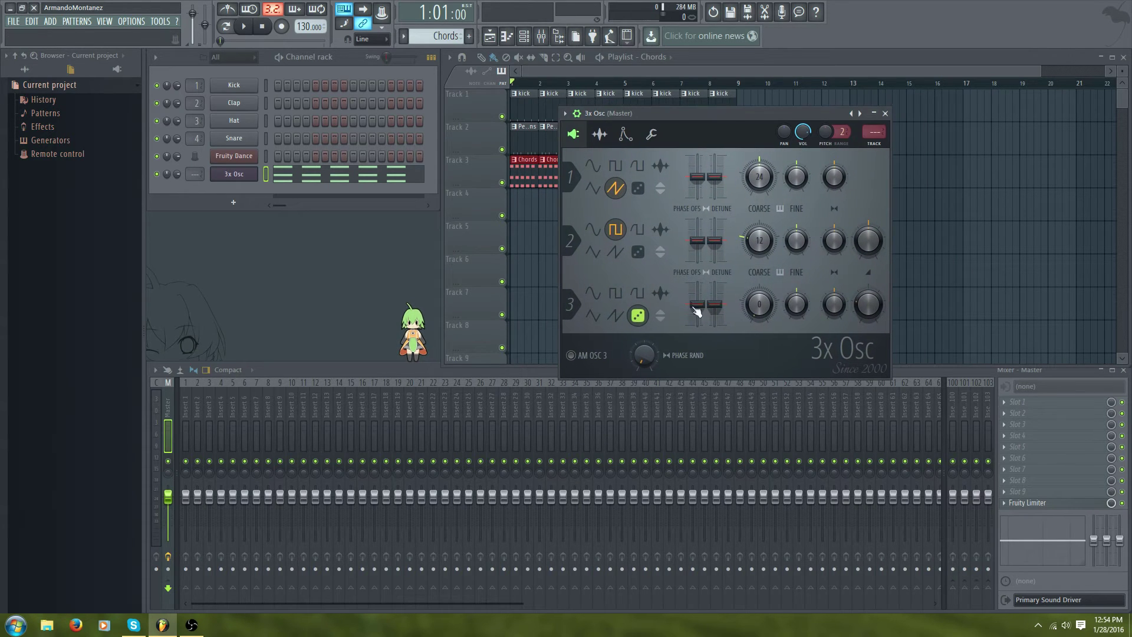
Audition the new oscillator sound by playing and stopping the song twice
key("space")
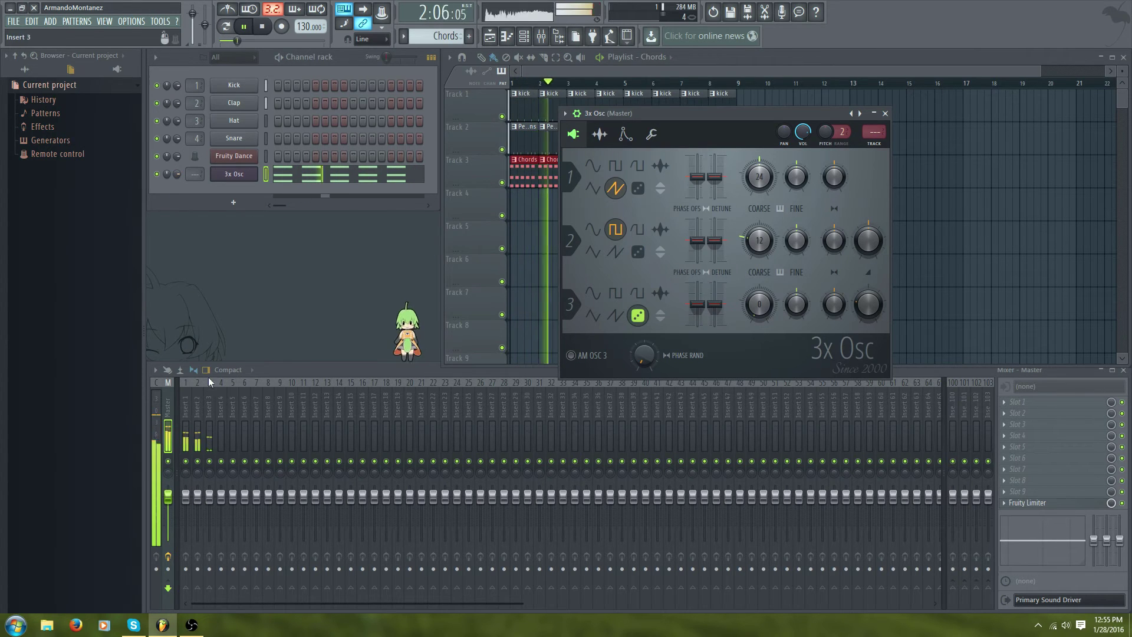
key("space")
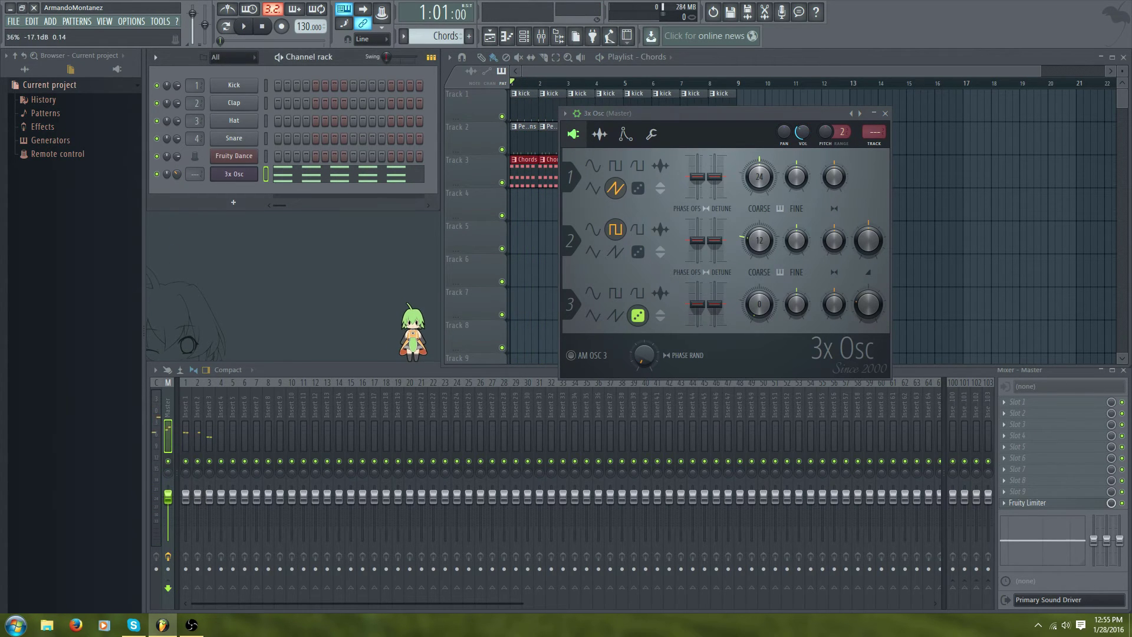
key("space")
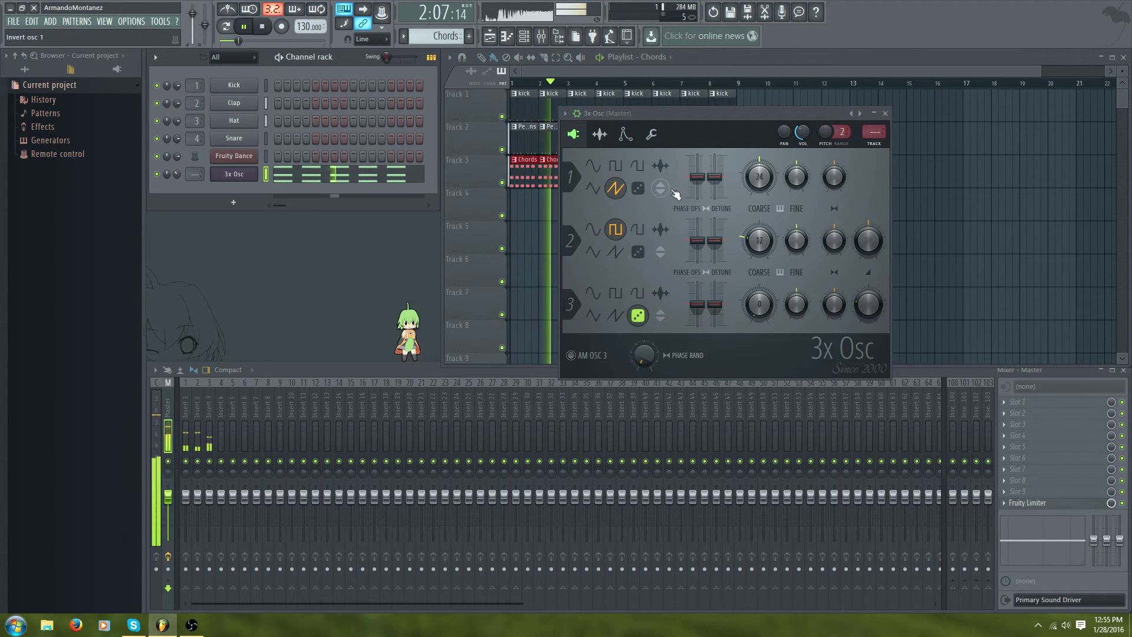
key("space")
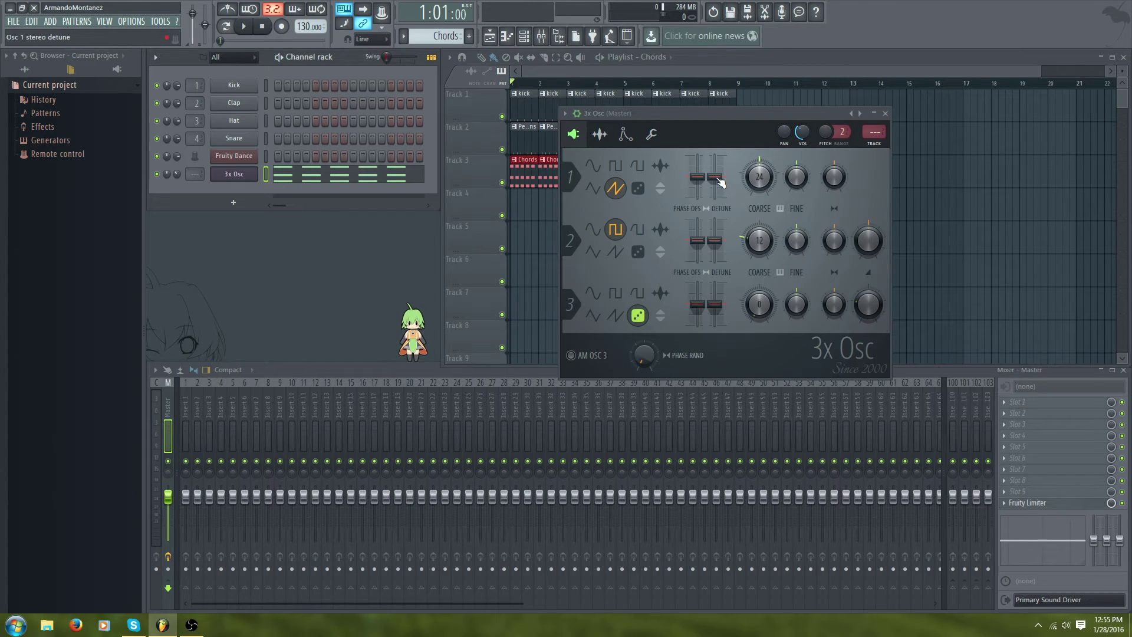
Detune Osc 1 to +18 cents and Osc 2 to -16 cents, then preview the chords
key("space")
left_click_drag(720, 182, 721, 175)
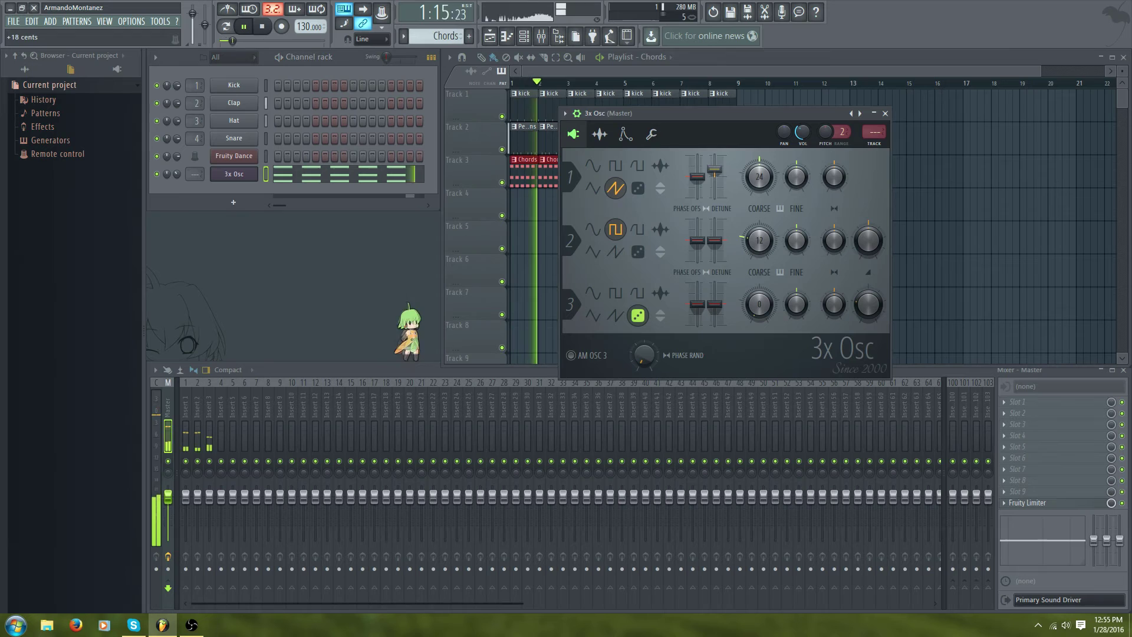
key("space")
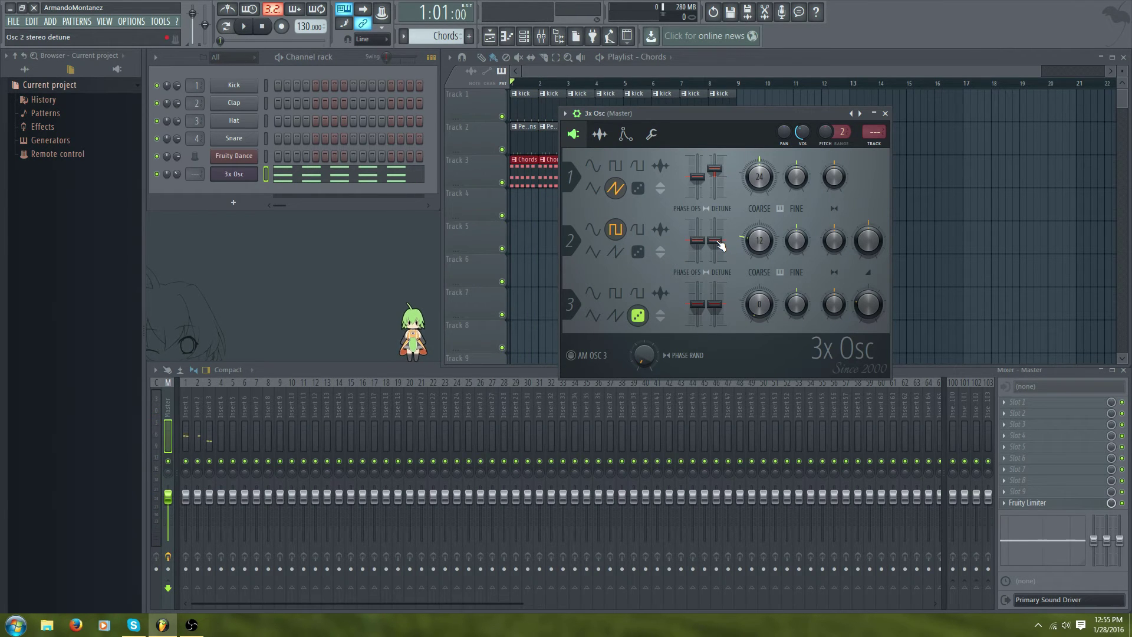
left_click_drag(720, 246, 720, 253)
key("space")
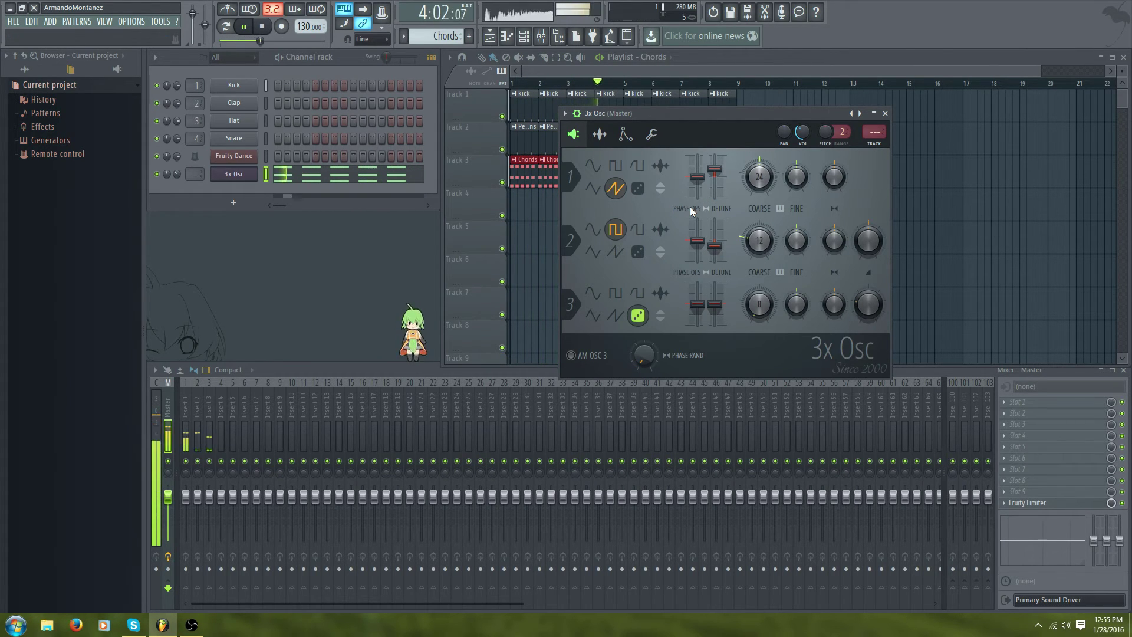
key("space")
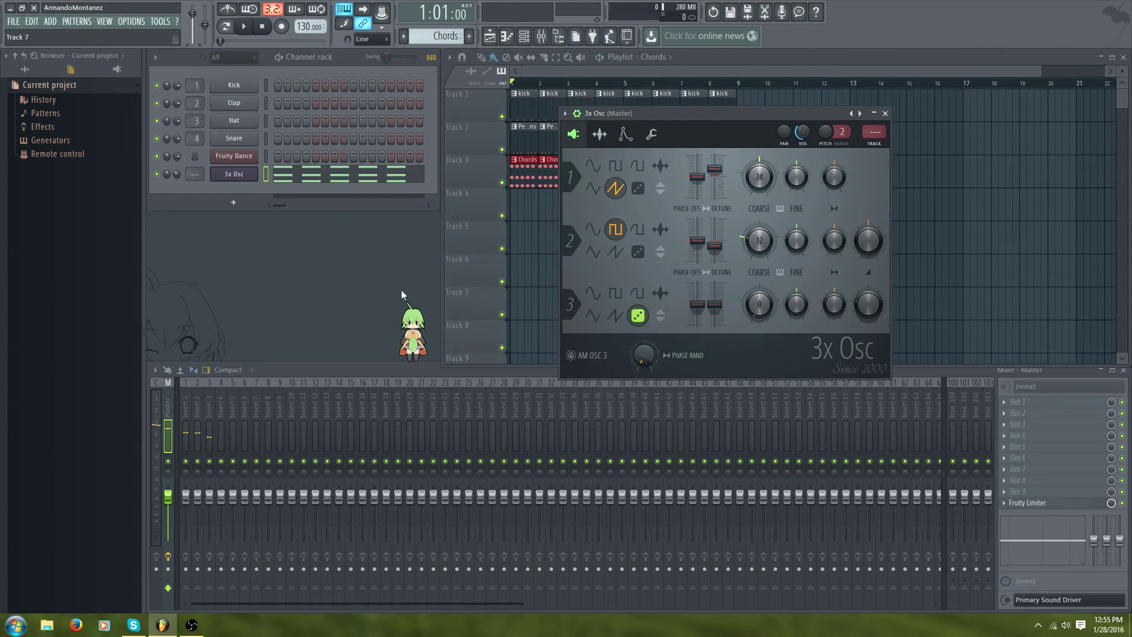
left_click_drag(684, 132, 879, 114)
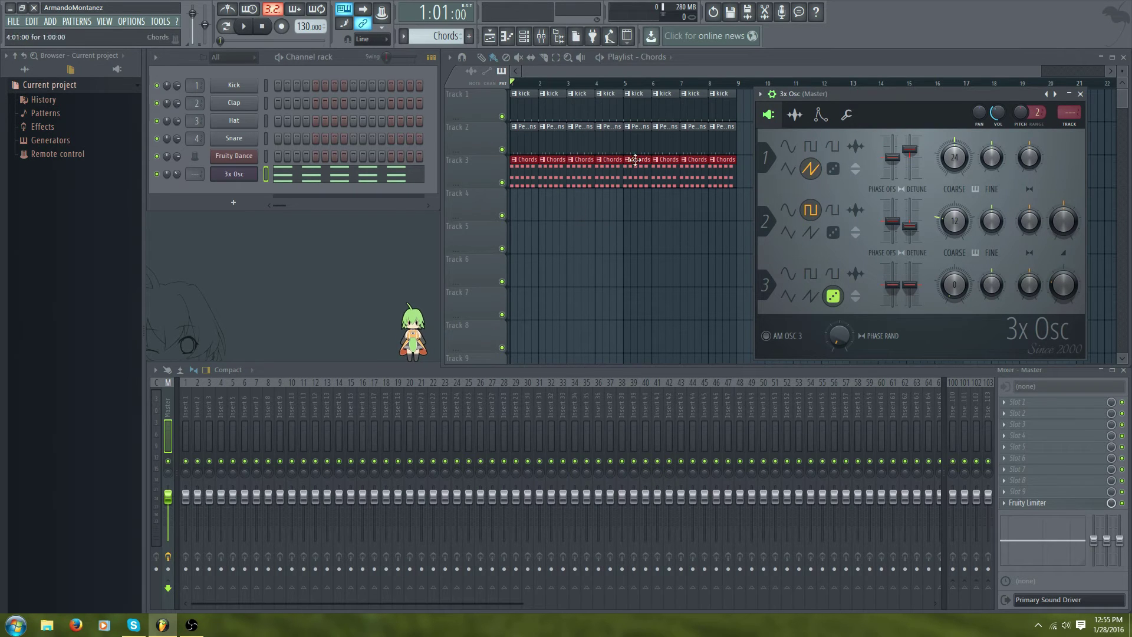
left_click_drag(828, 92, 715, 99)
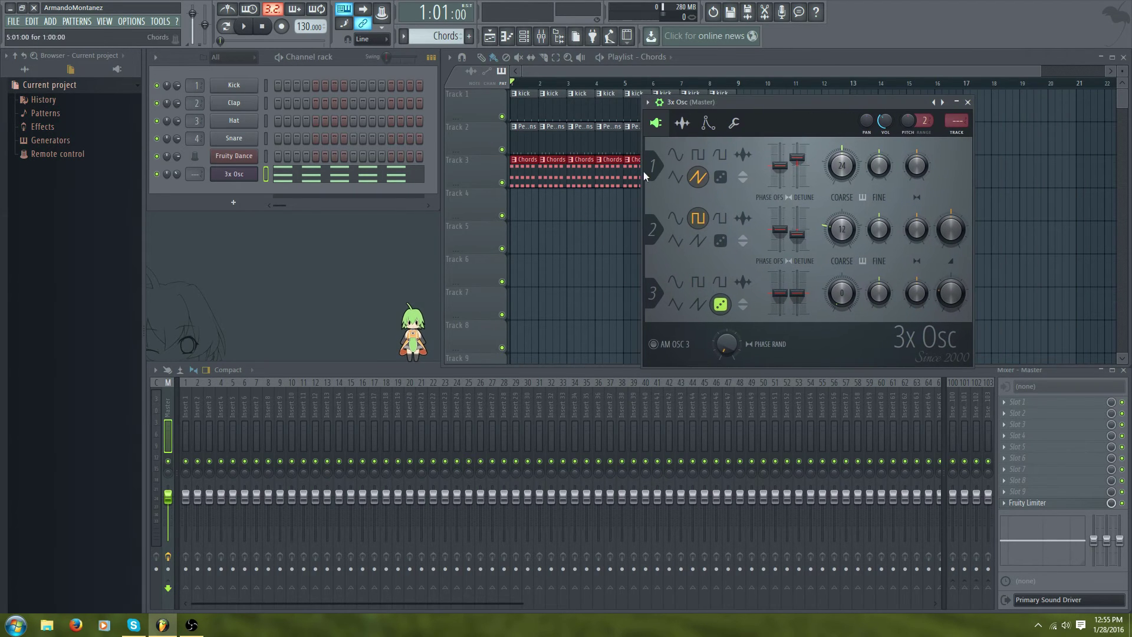
Enable the 3x Osc volume envelope with ATT at zero and preview the plucky chords
left_click(707, 125)
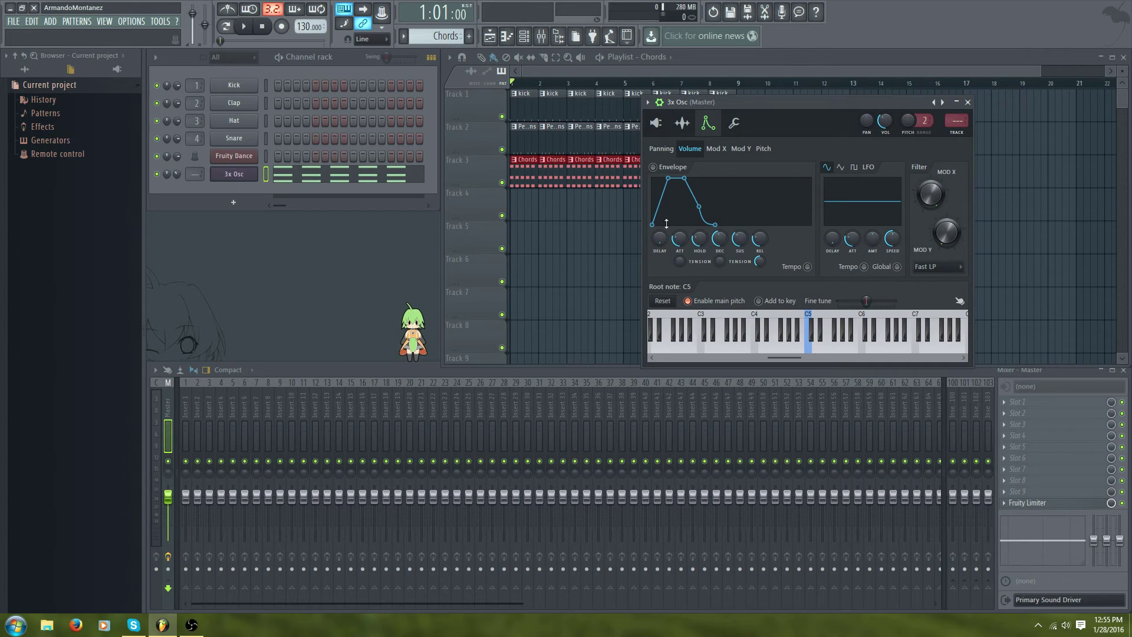
left_click(654, 168)
left_click_drag(677, 239, 701, 251)
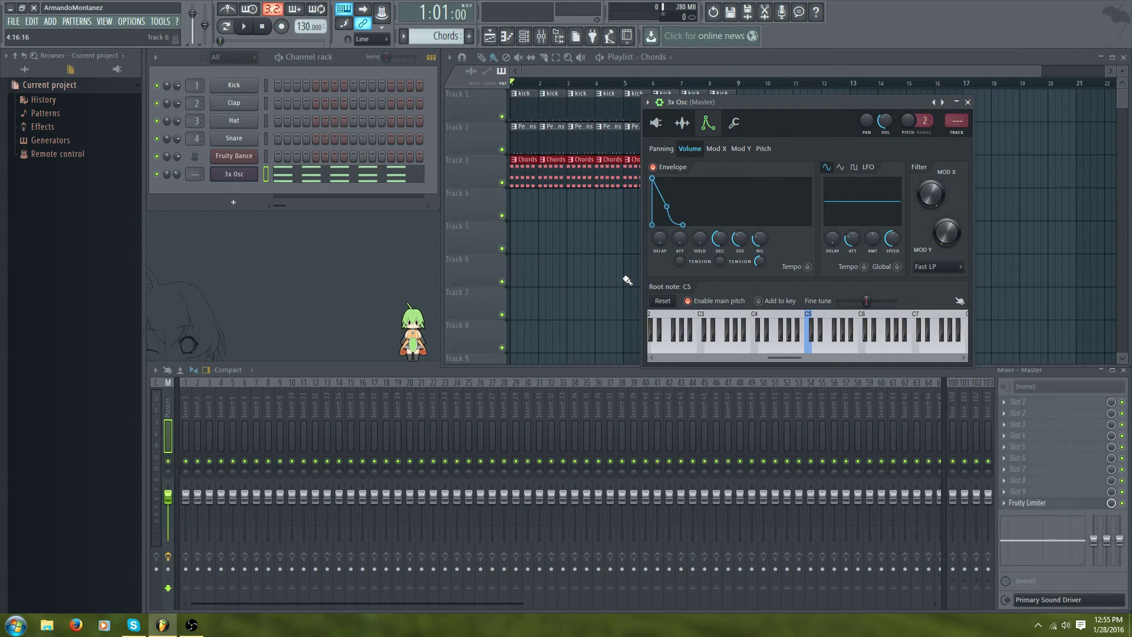
key("space")
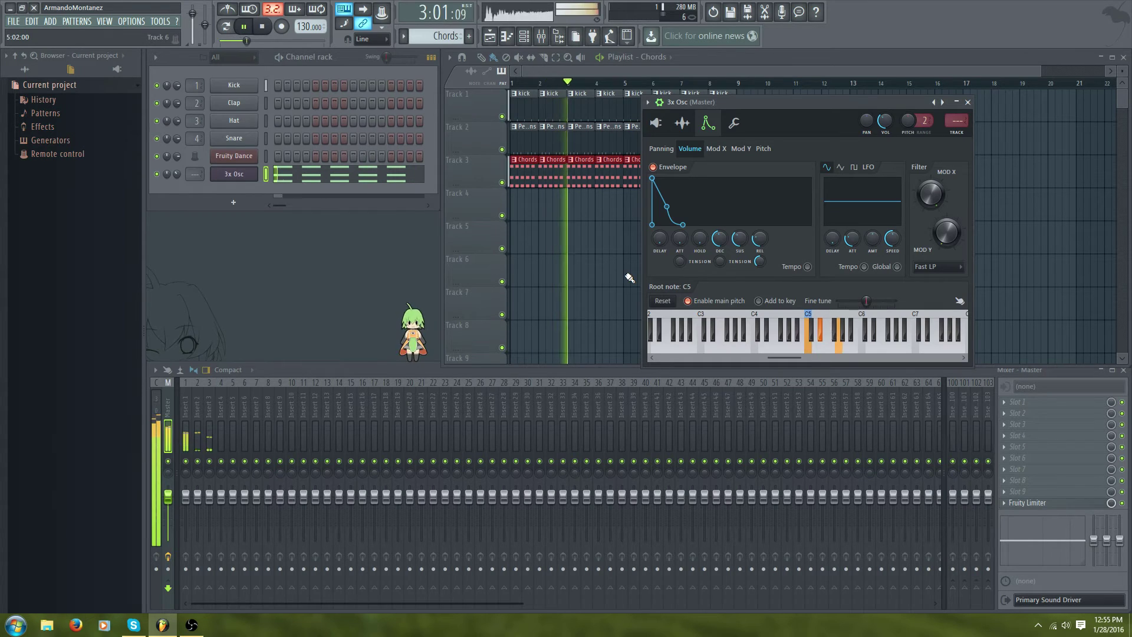
key("space")
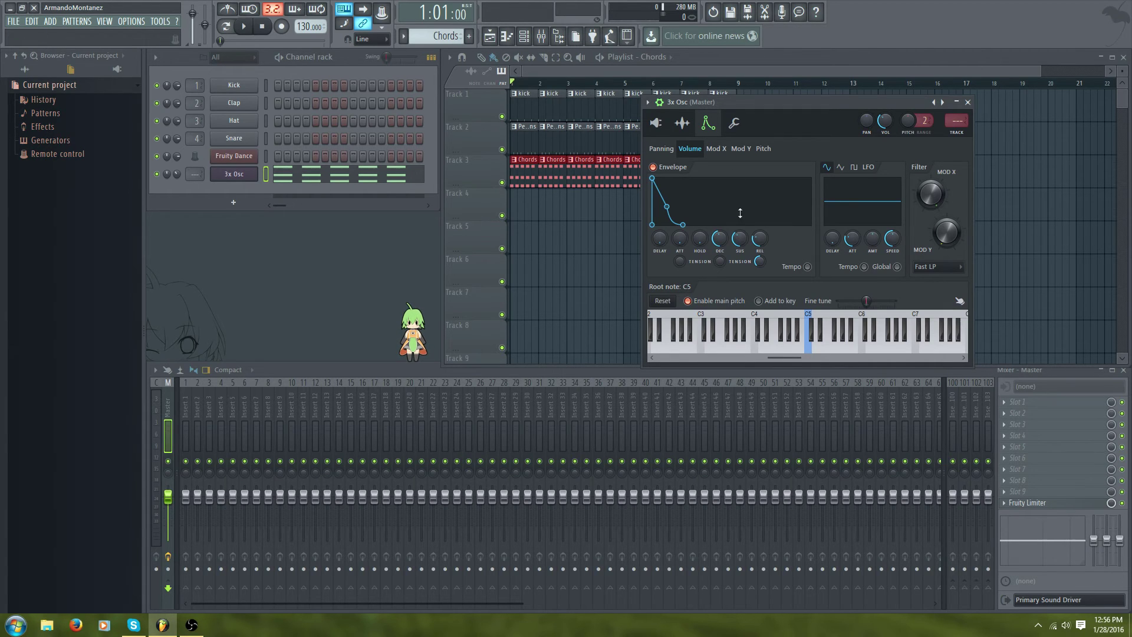
left_click_drag(764, 105, 714, 103)
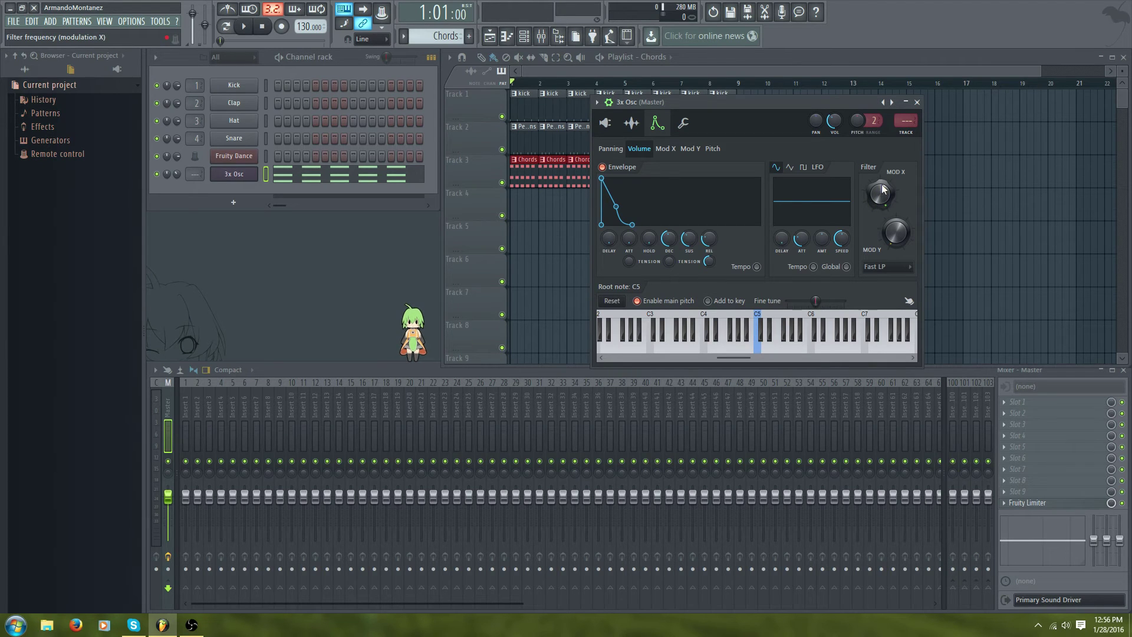
Turn on the Mod X envelope with AMT at maximum and ATT at zero, tweaking the filter cutoff
left_click_drag(882, 188, 882, 180)
left_click(665, 148)
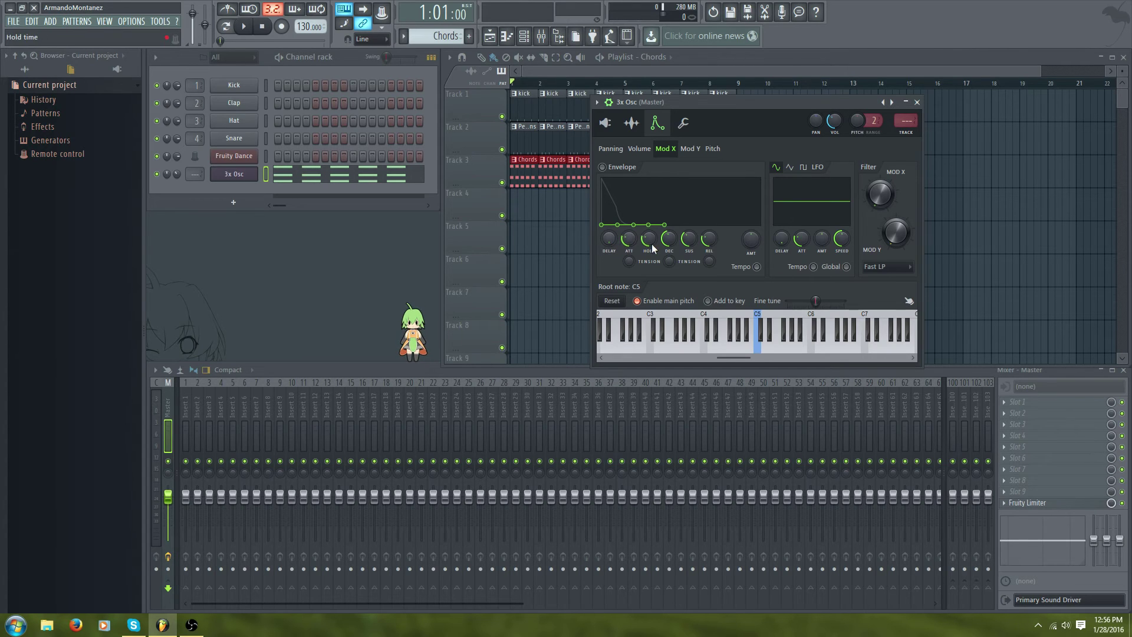
left_click_drag(755, 244, 755, 218)
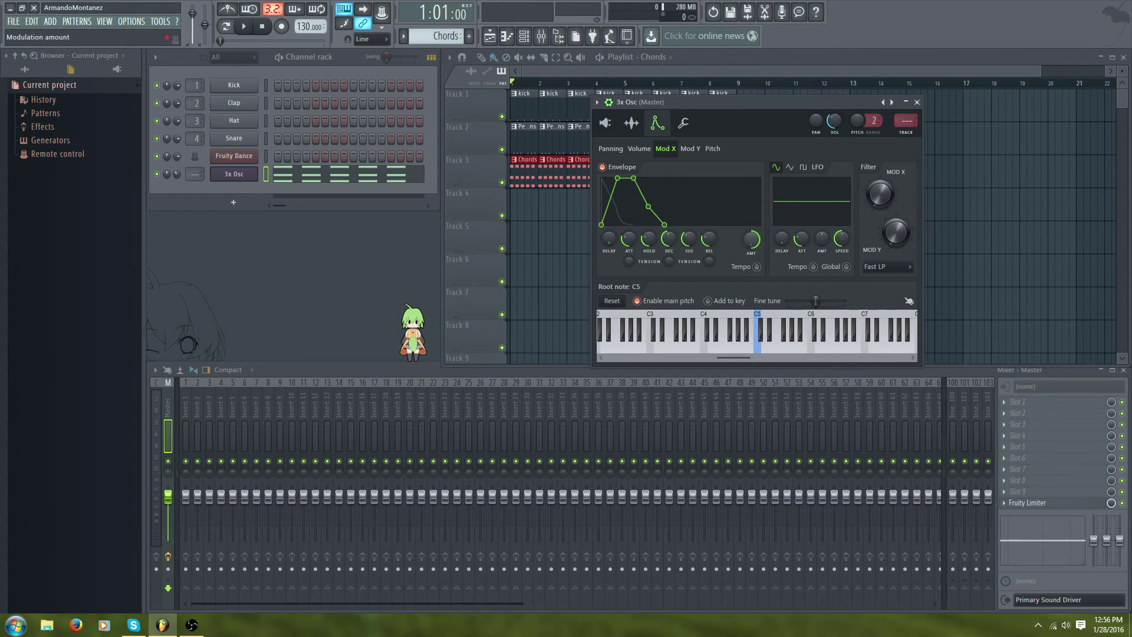
left_click_drag(879, 194, 878, 204)
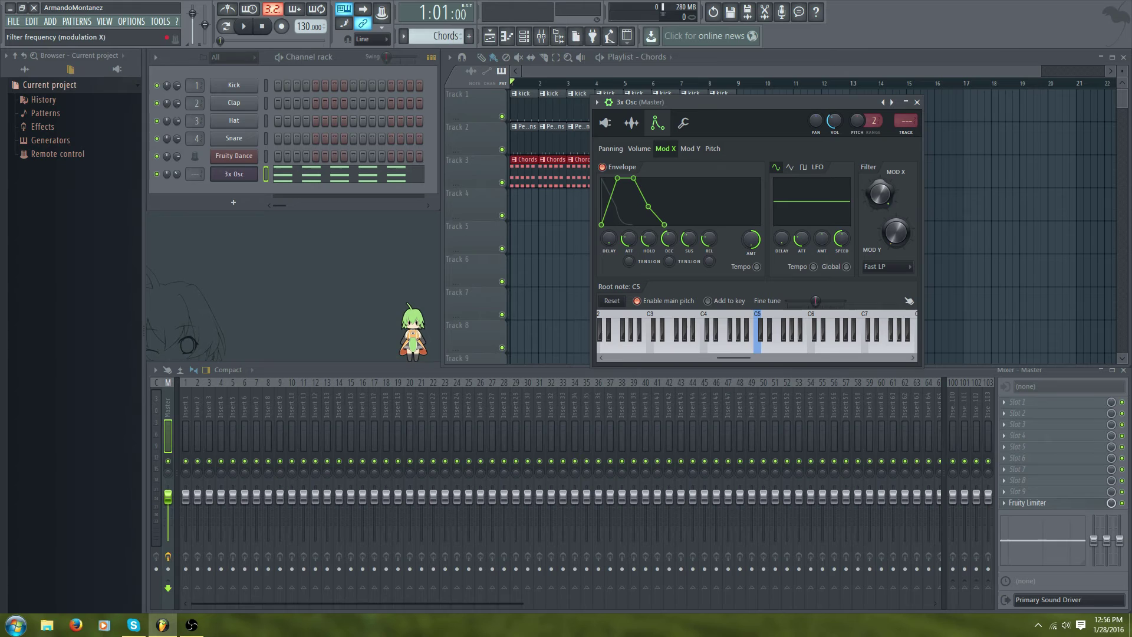
left_click_drag(629, 238, 700, 260)
key("space")
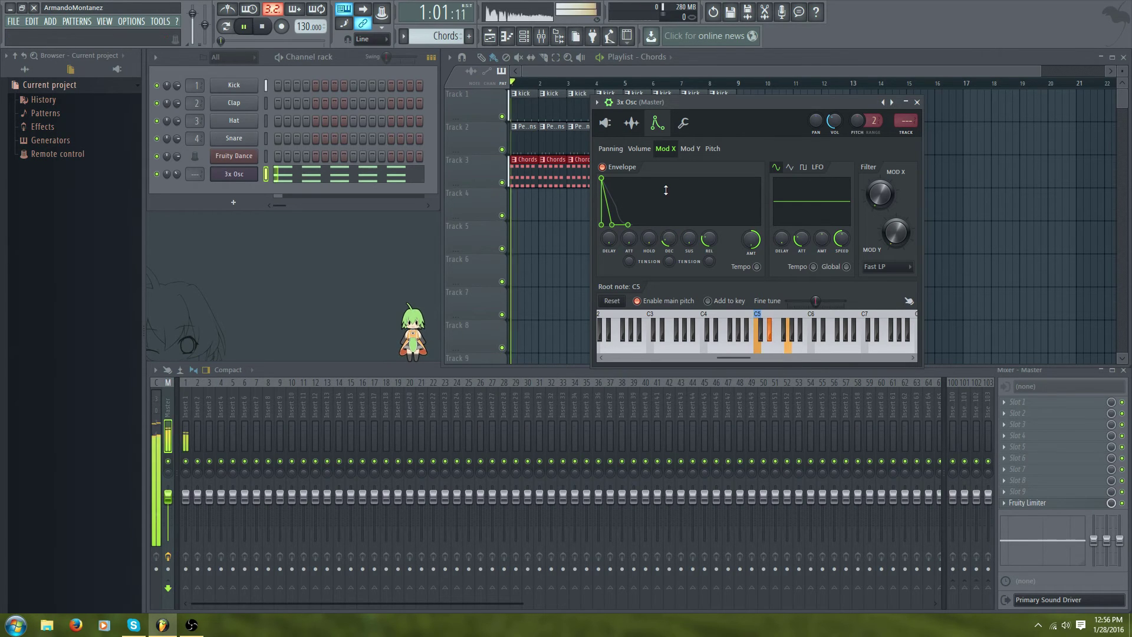
Try the SVF LPx2 and SVF LP filter types during playback, then switch to LPx2
key("space")
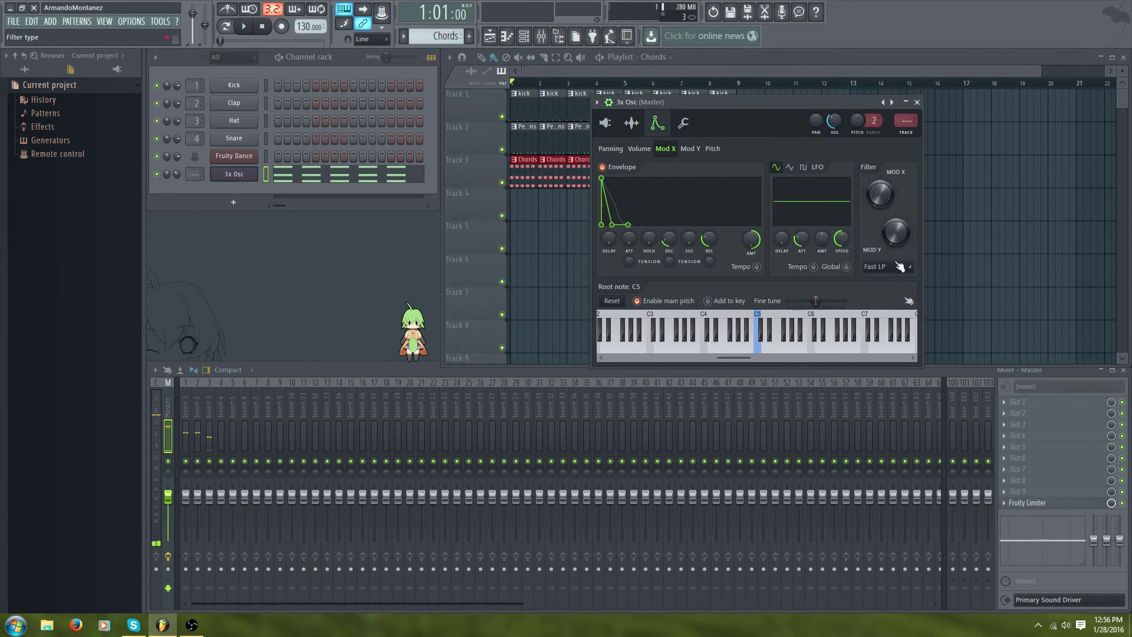
left_click(901, 266)
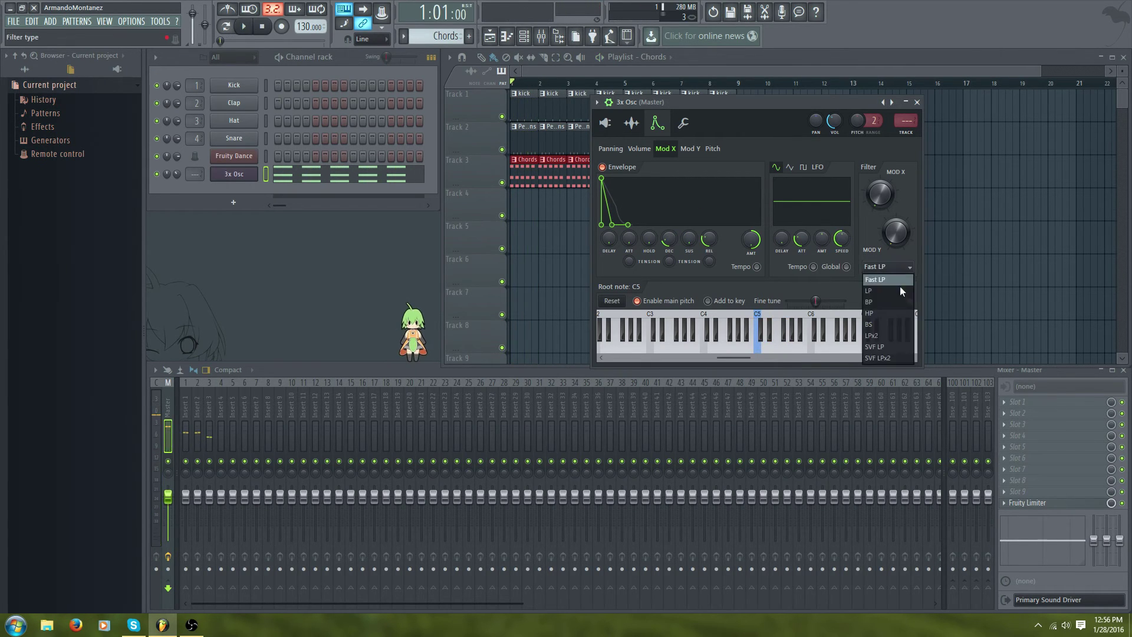
left_click(890, 354)
key("space")
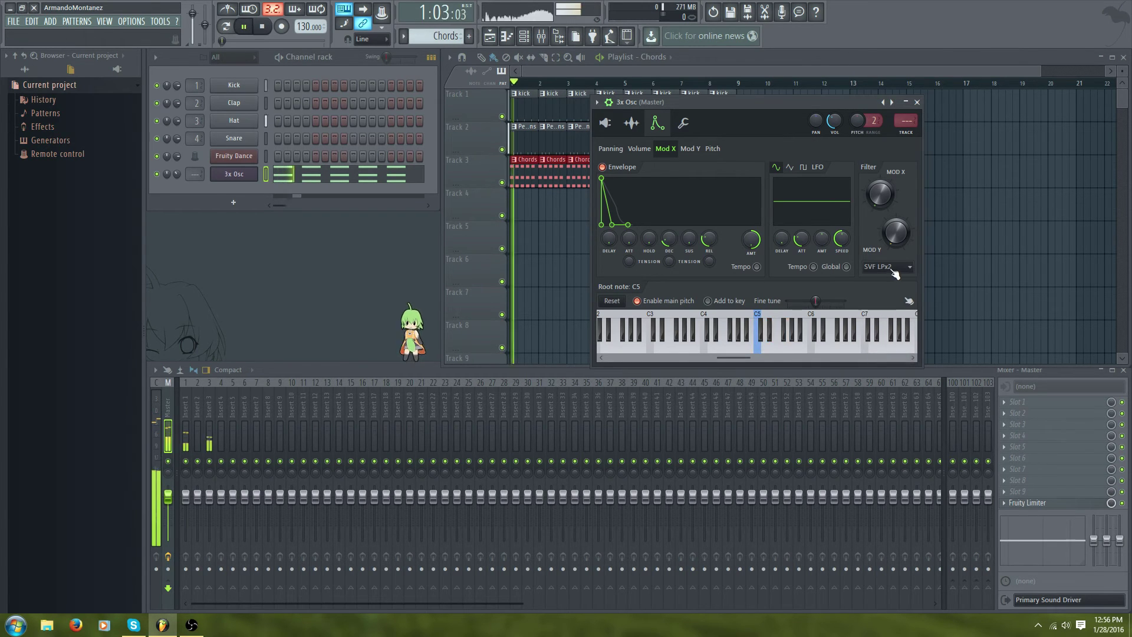
left_click(891, 270)
left_click(887, 345)
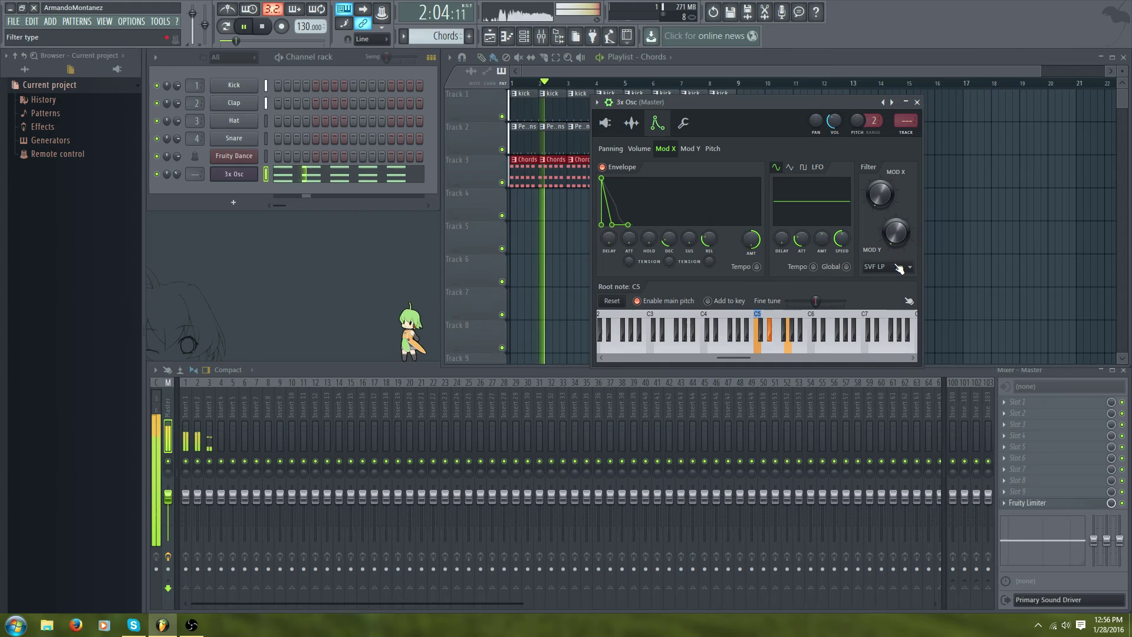
left_click(892, 268)
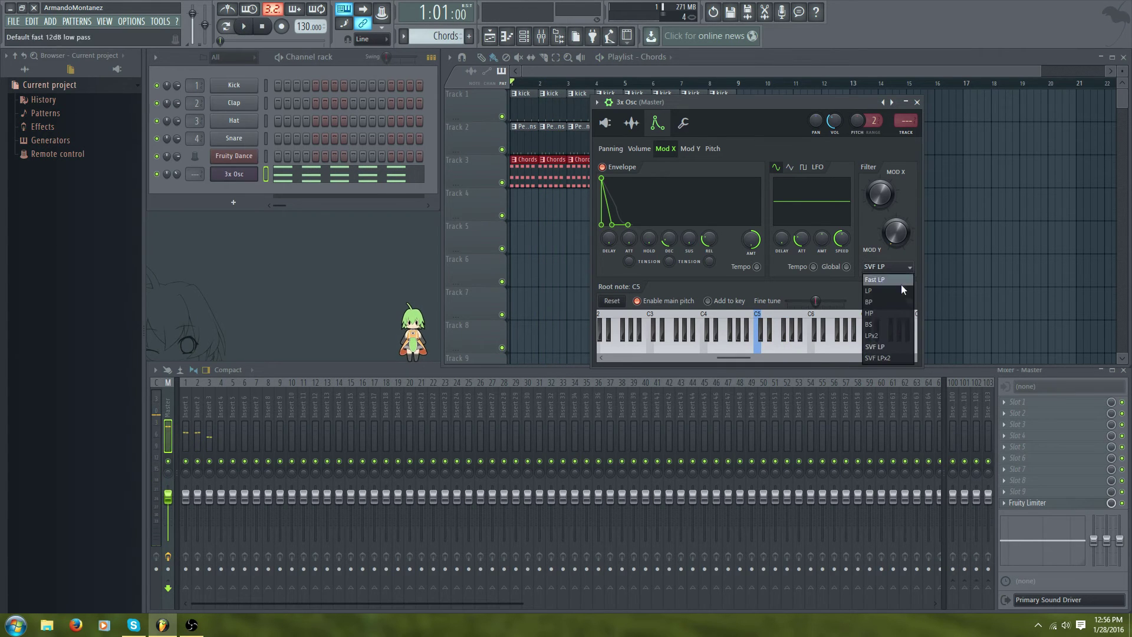
left_click(890, 332)
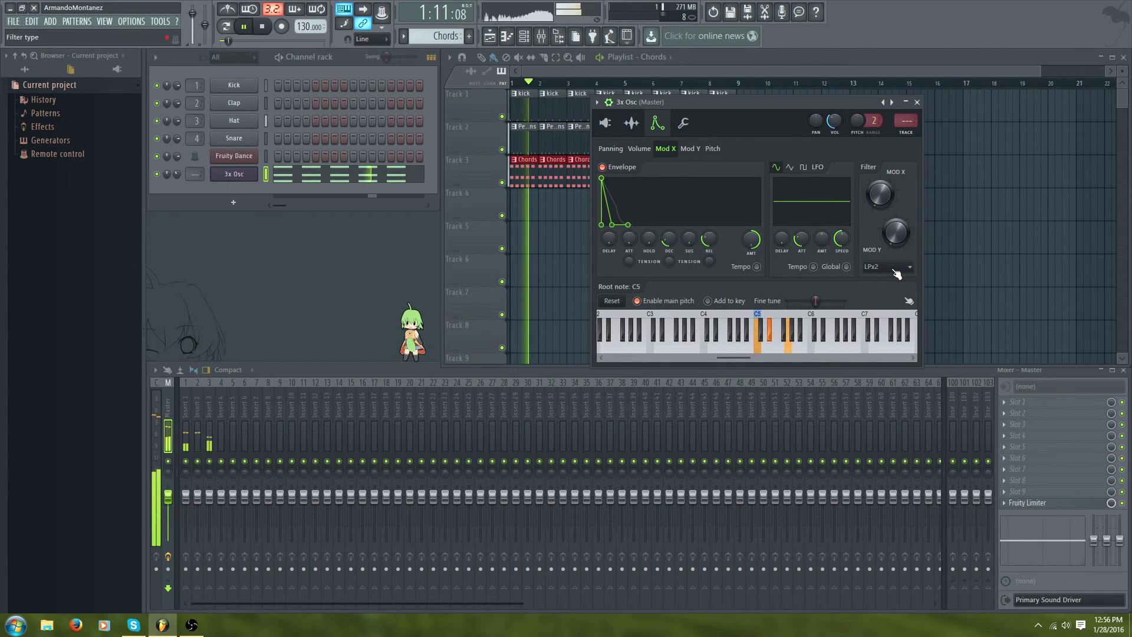
key("space")
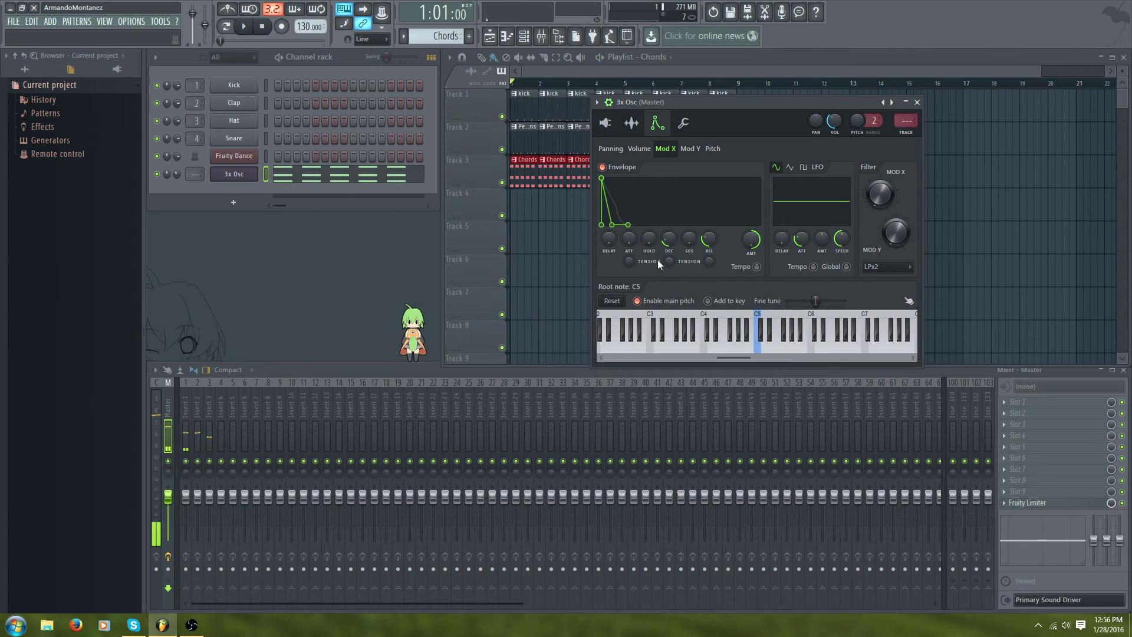
Keep LPx2 as the filter type and play the song to listen
left_click(882, 267)
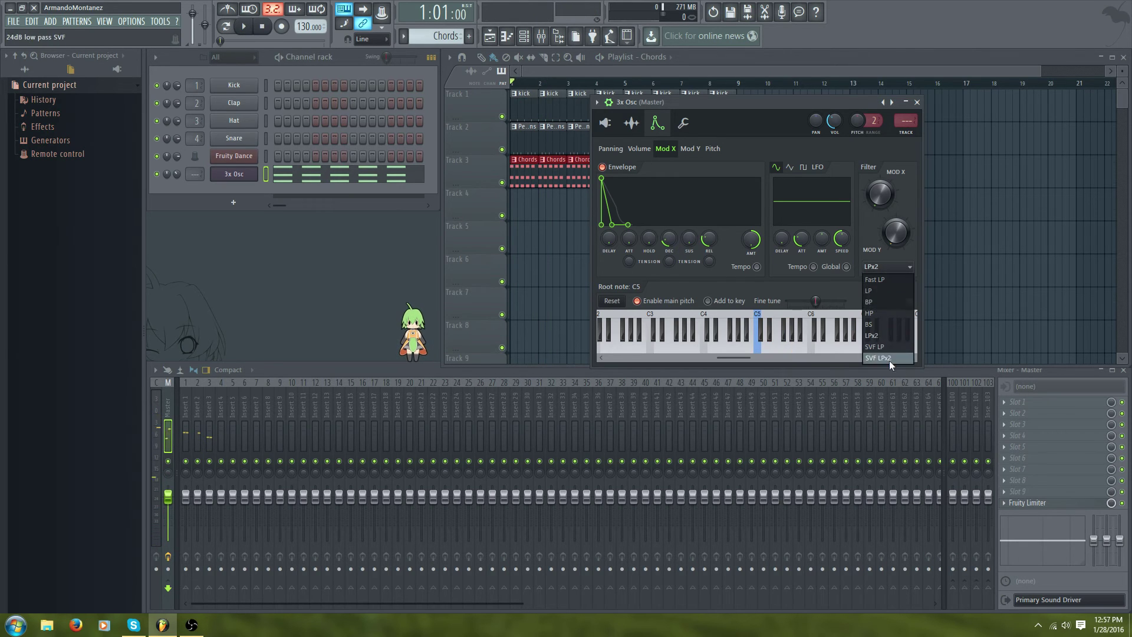
key("Escape")
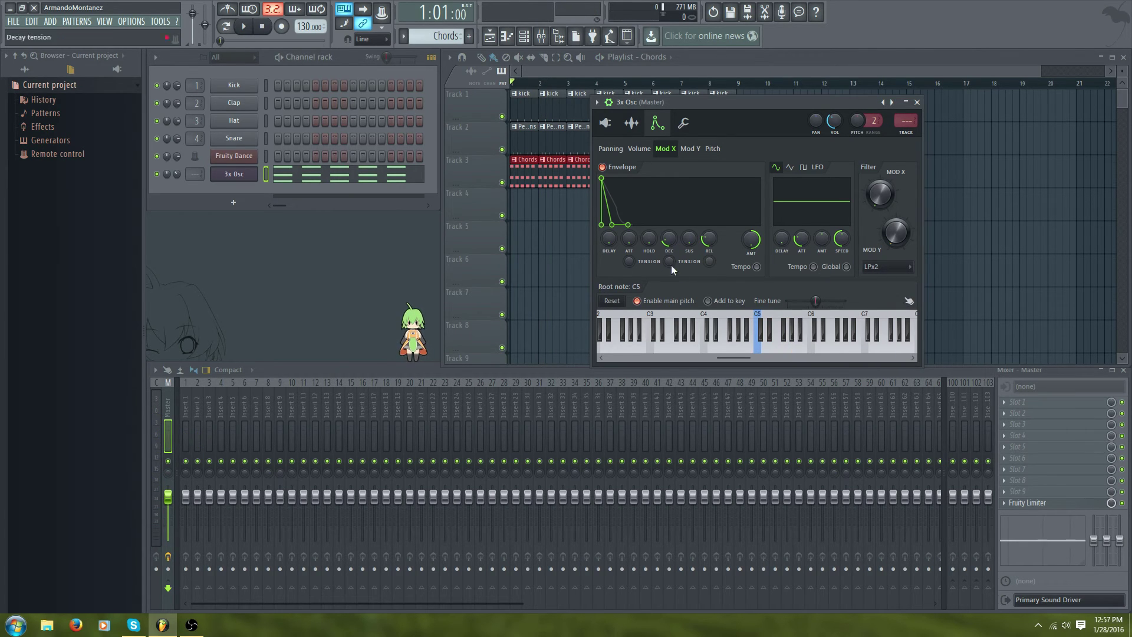
key("space")
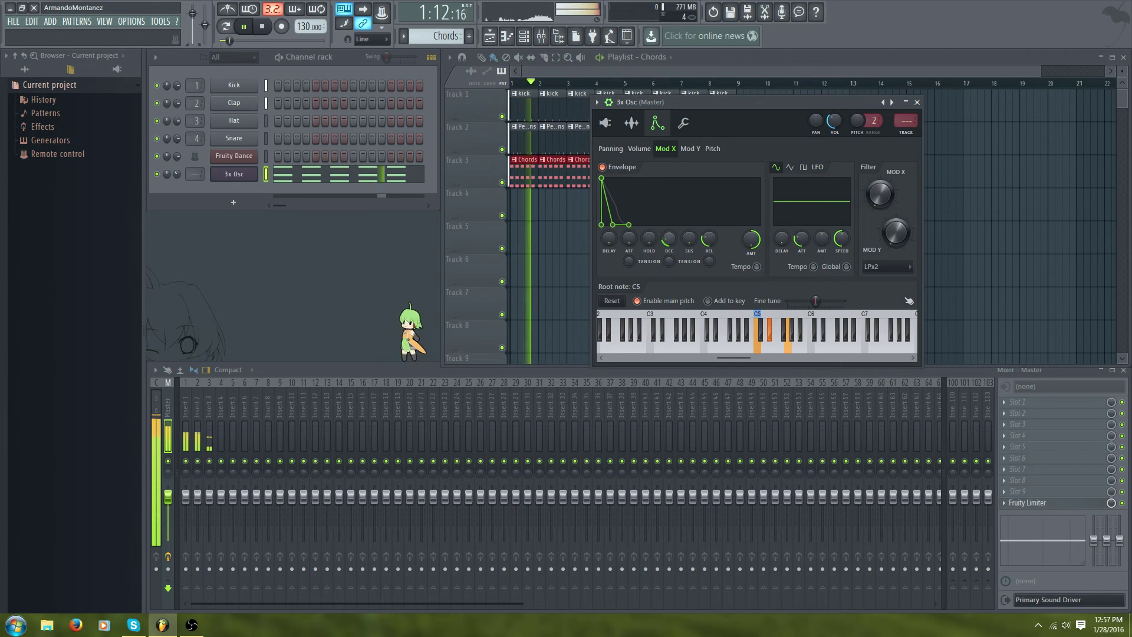
key("space")
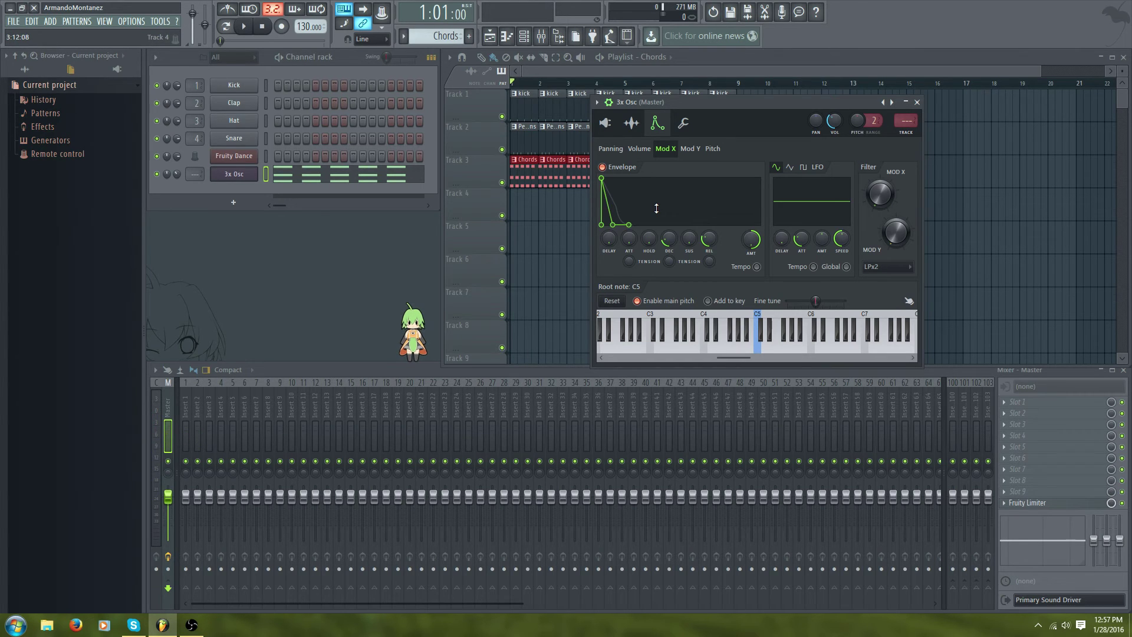
key("space")
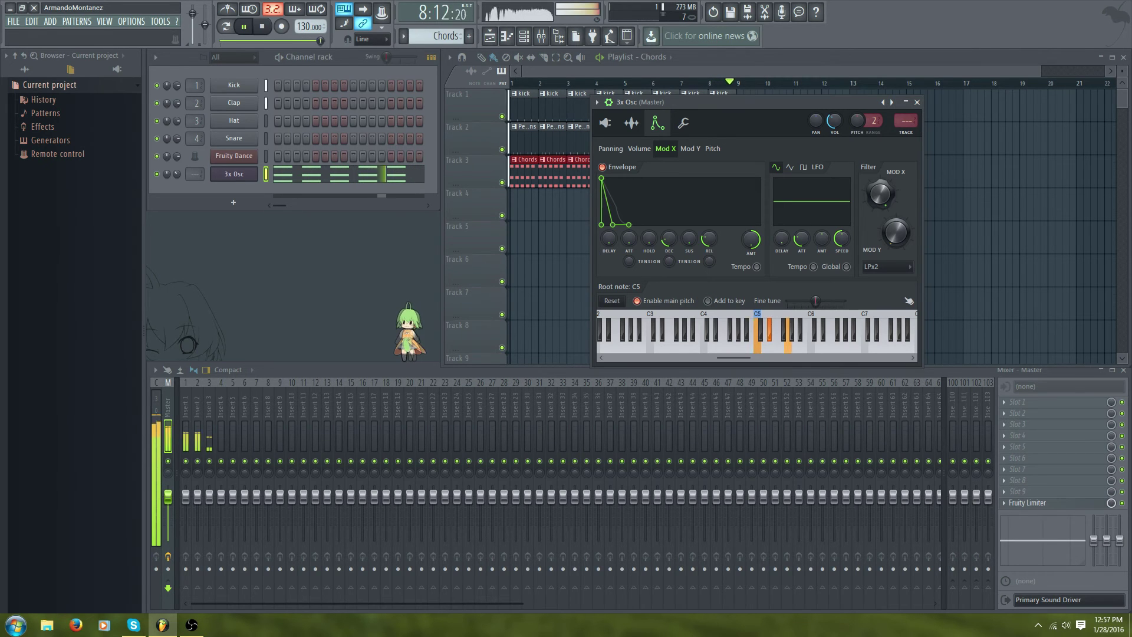
key("space")
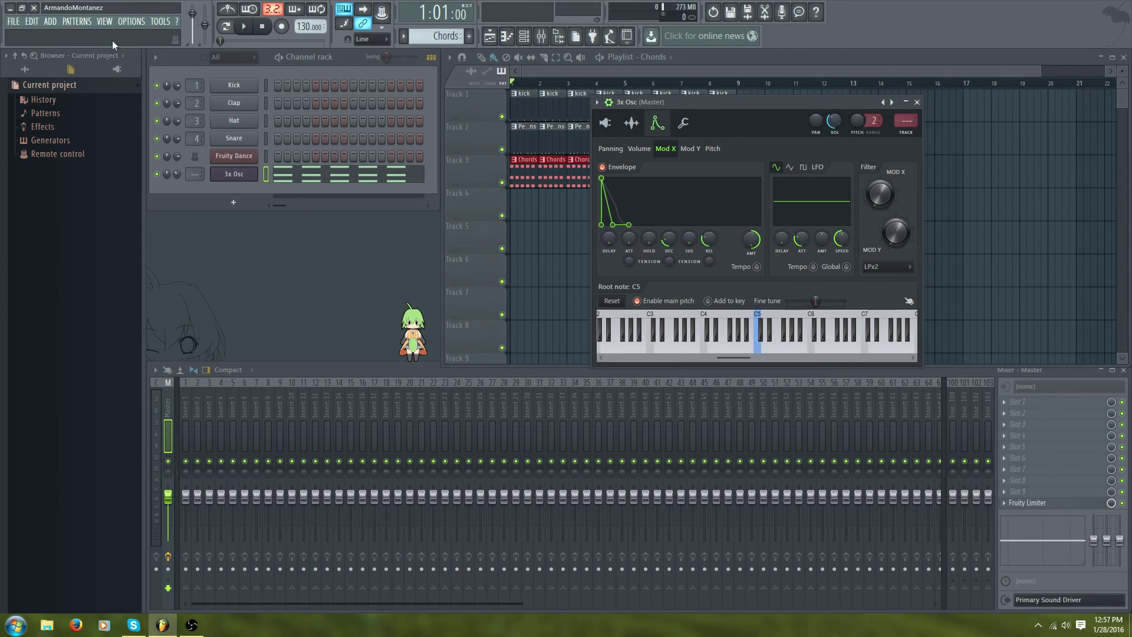
Create an automation clip for the last tweaked 3x Osc filter frequency
left_click(109, 22)
mouse_move(158, 21)
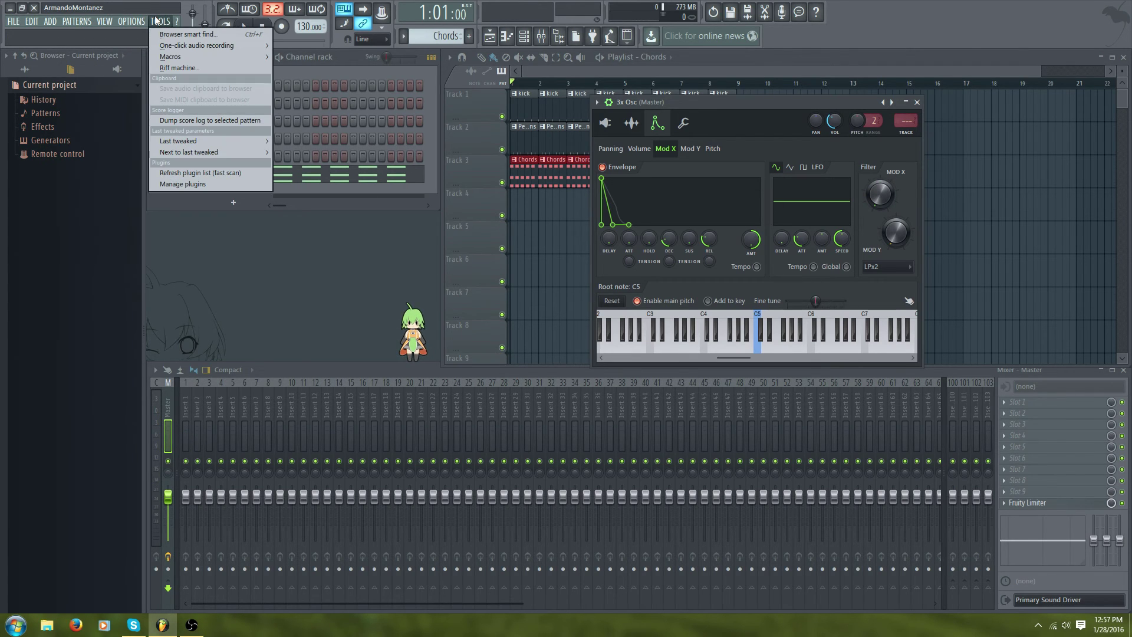
mouse_move(86, 20)
mouse_move(192, 142)
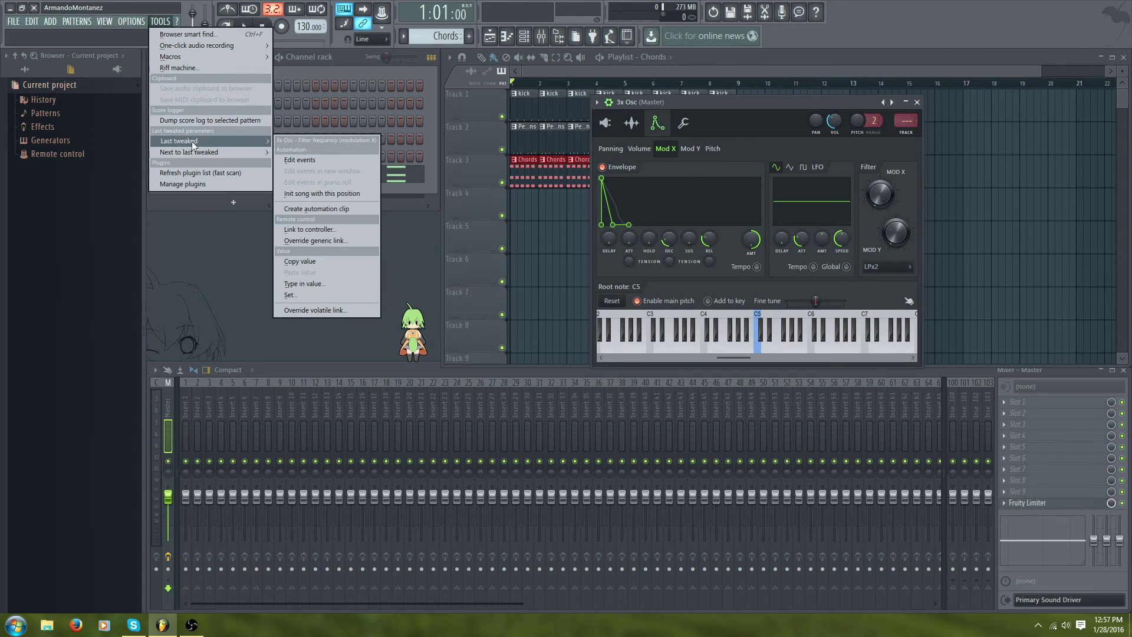
left_click(341, 208)
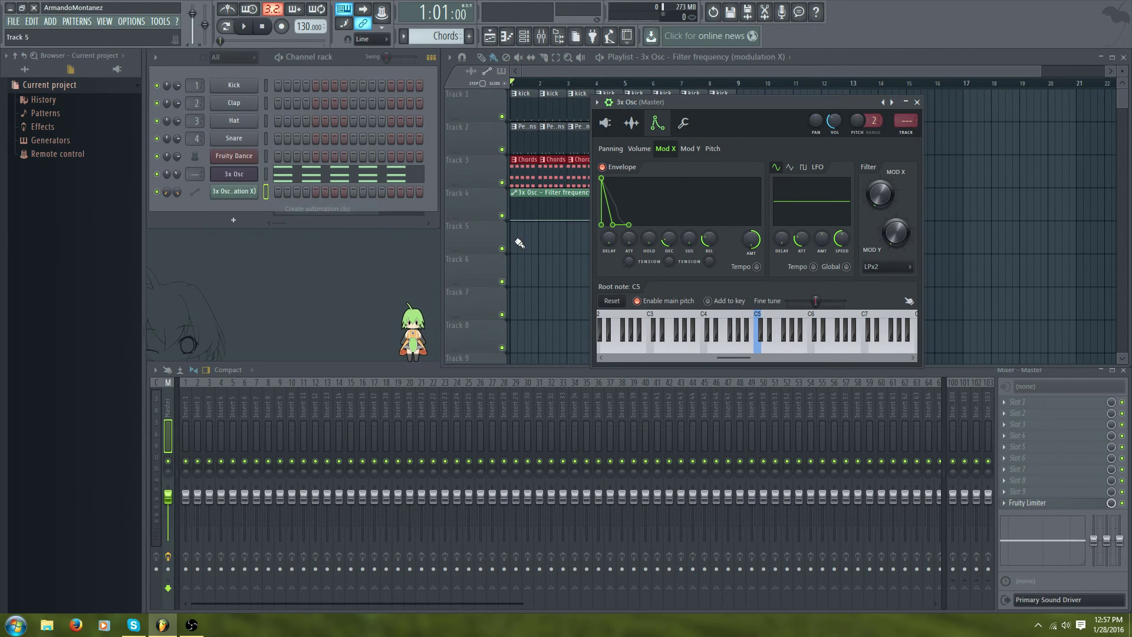
Shape the automation into a rising, curved envelope and play it back
left_click_drag(694, 101, 824, 109)
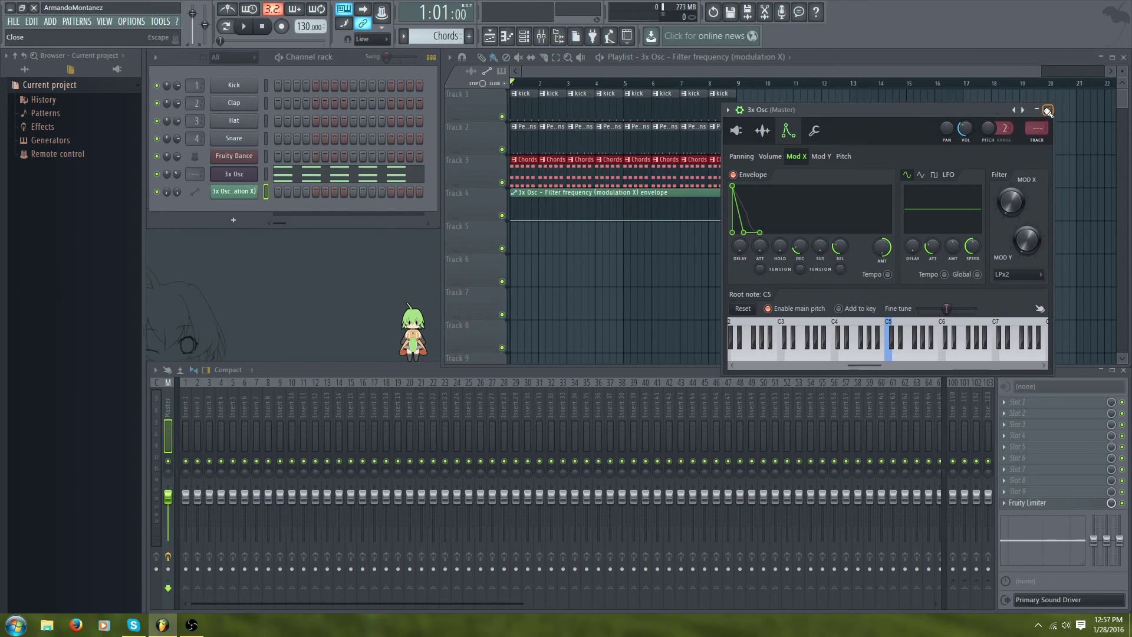
left_click(1048, 111)
left_click_drag(736, 220, 628, 193)
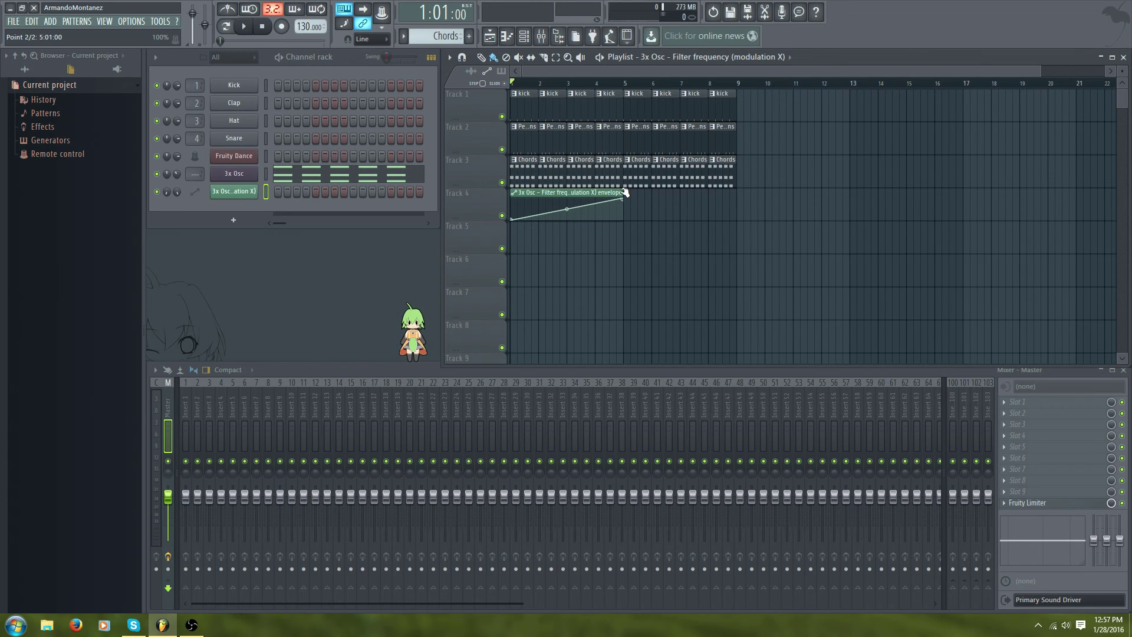
left_click_drag(567, 208, 568, 213)
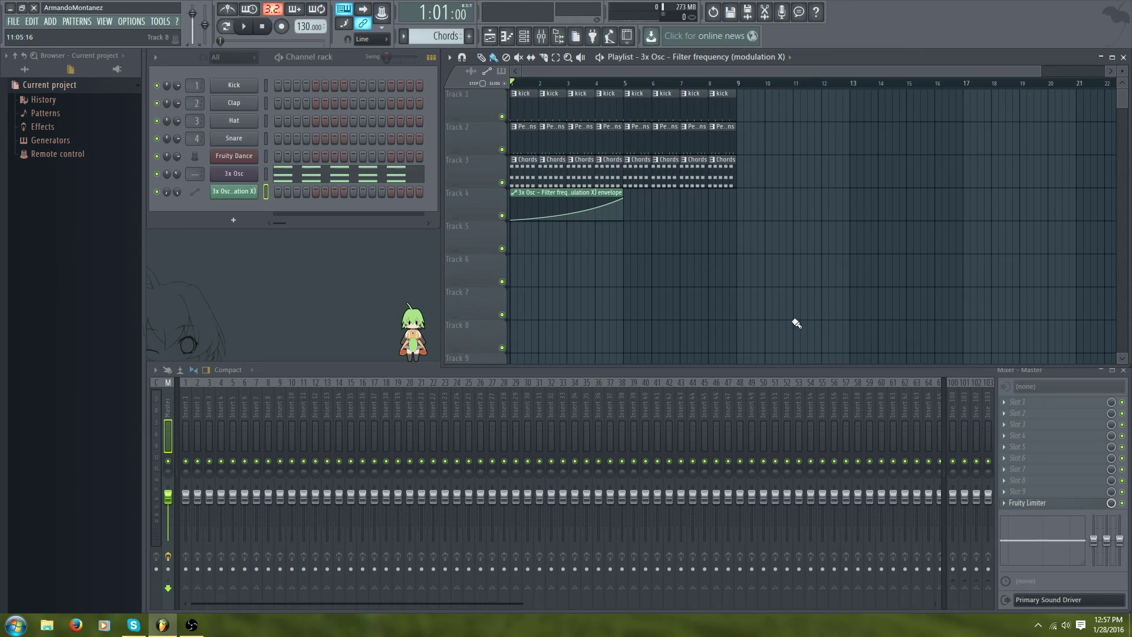
key("space")
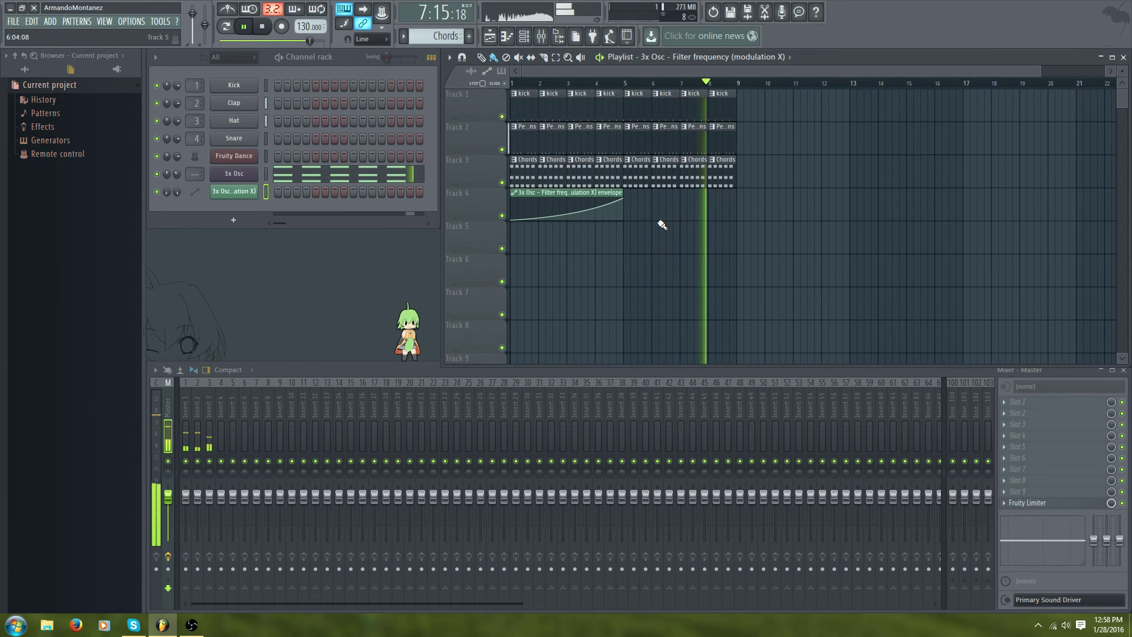
key("space")
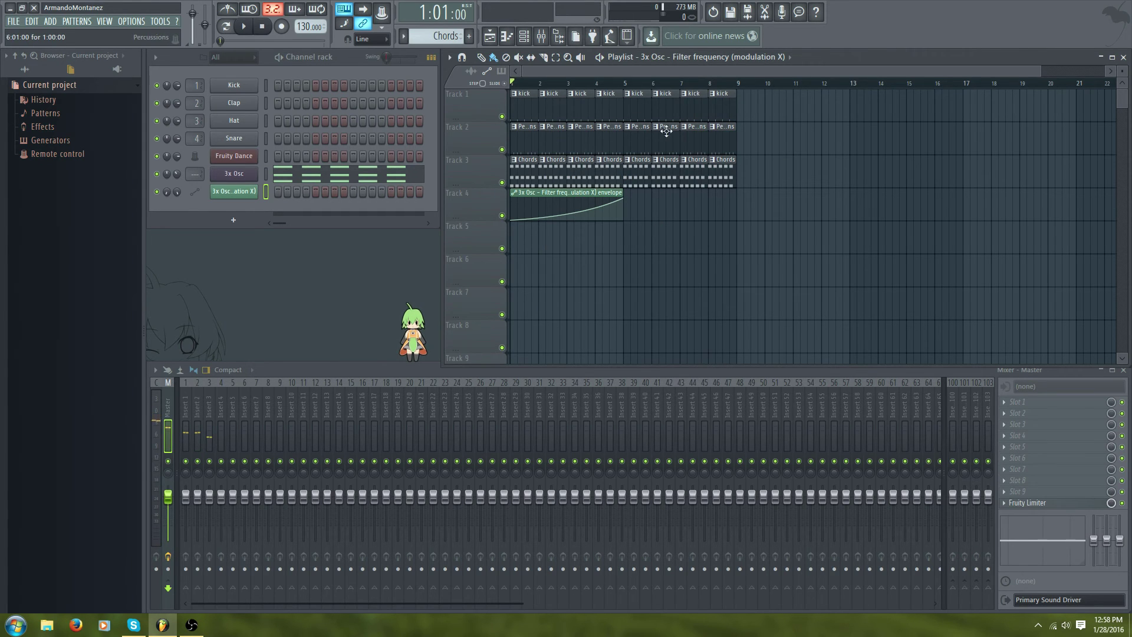
Delete the four Percussions clips at bars 5–8 on Track 2
right_click(724, 137)
right_click(696, 136)
right_click(667, 137)
right_click(639, 137)
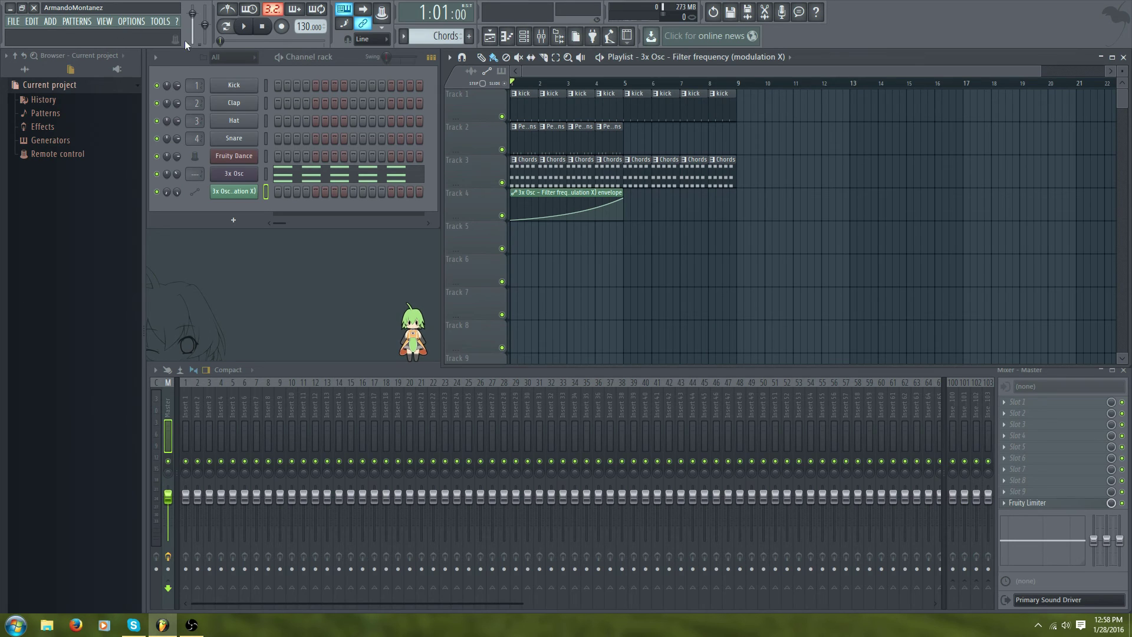
Clone the Percussions pattern as Percussions #2 and add an extra Hat step
left_click(76, 21)
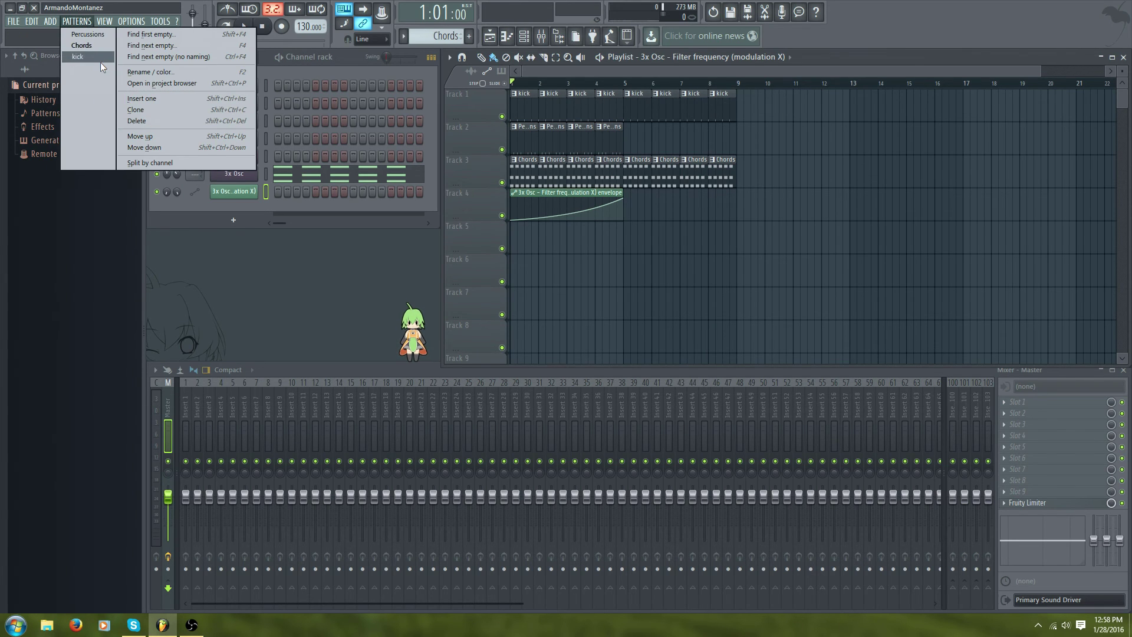
left_click(98, 37)
left_click(75, 24)
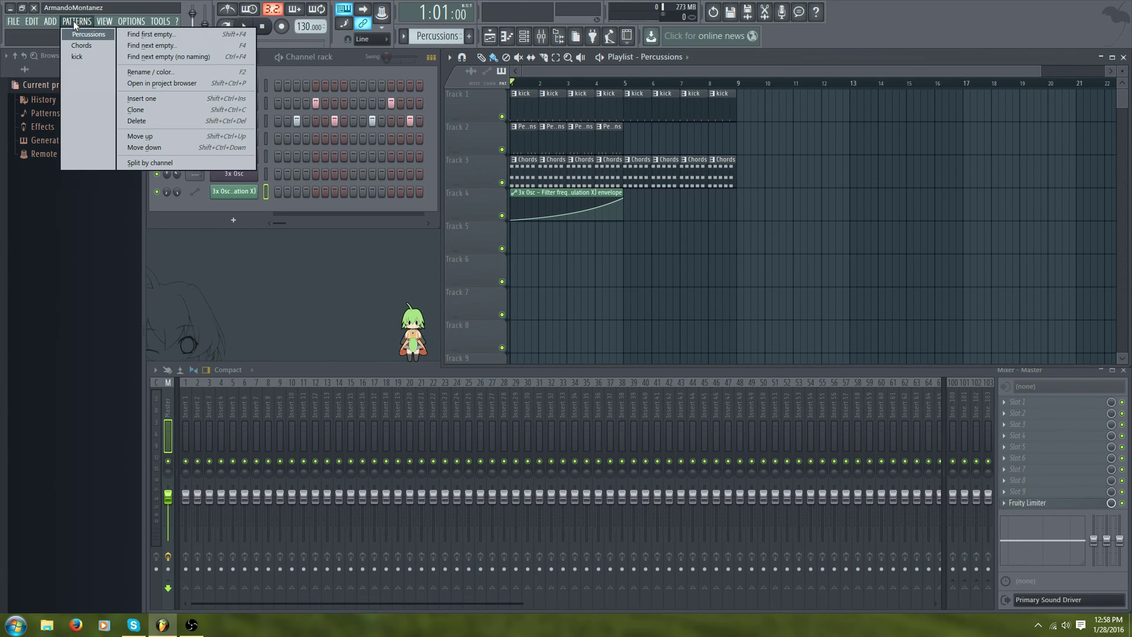
left_click(169, 112)
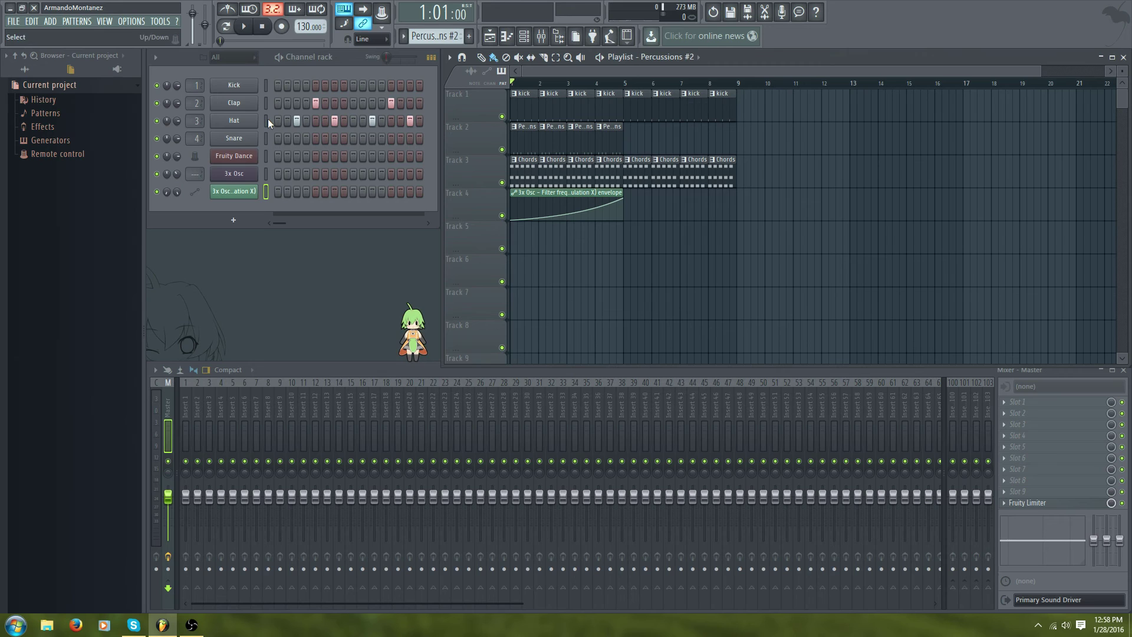
left_click(306, 120)
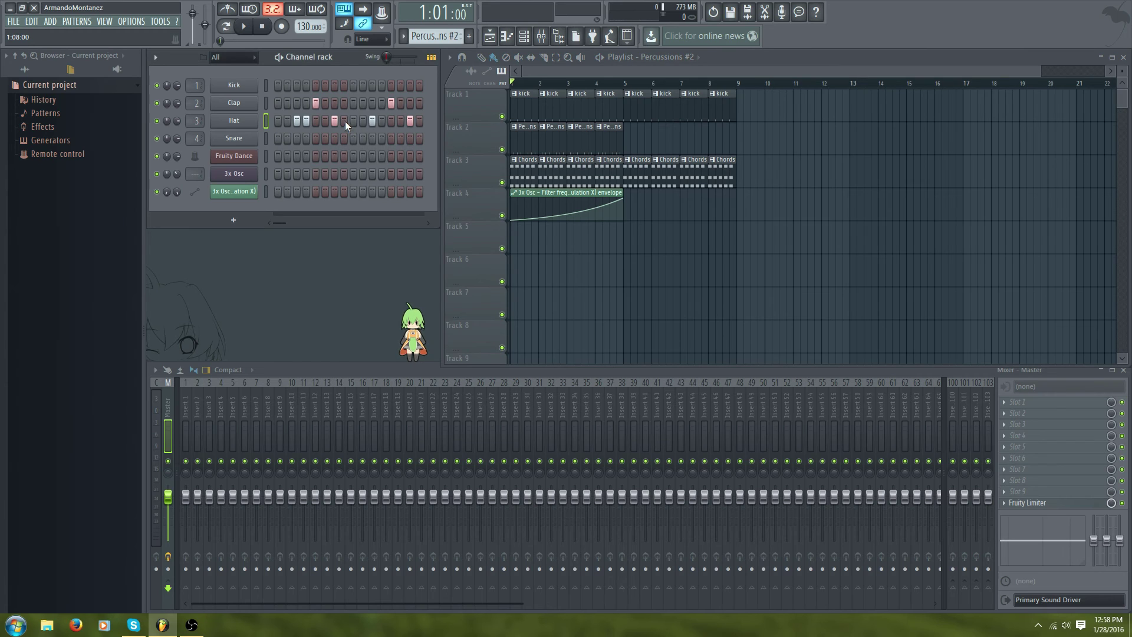
Paint Percussions #2 clips on Track 2 across bars 5–8 and play the song
left_click_drag(631, 144, 763, 146)
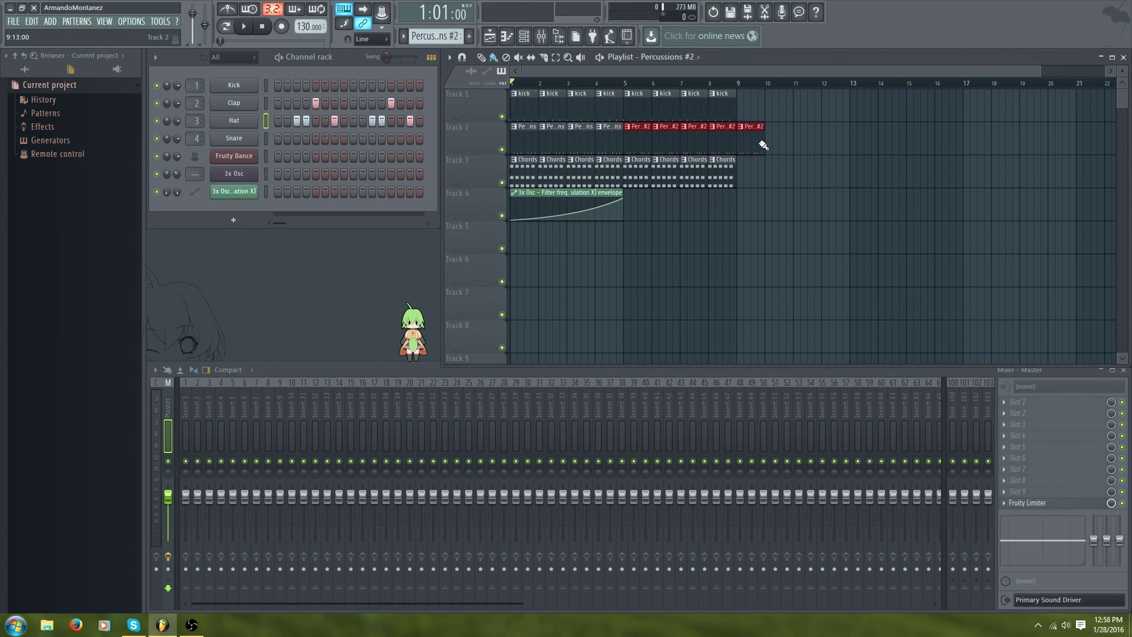
right_click(761, 142)
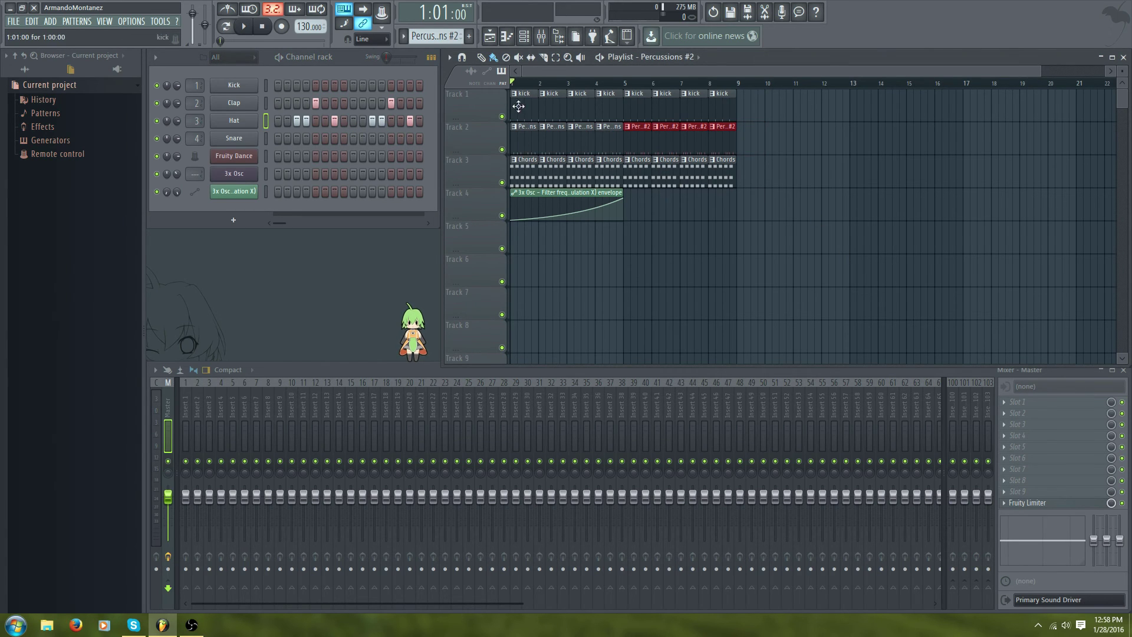
key("space")
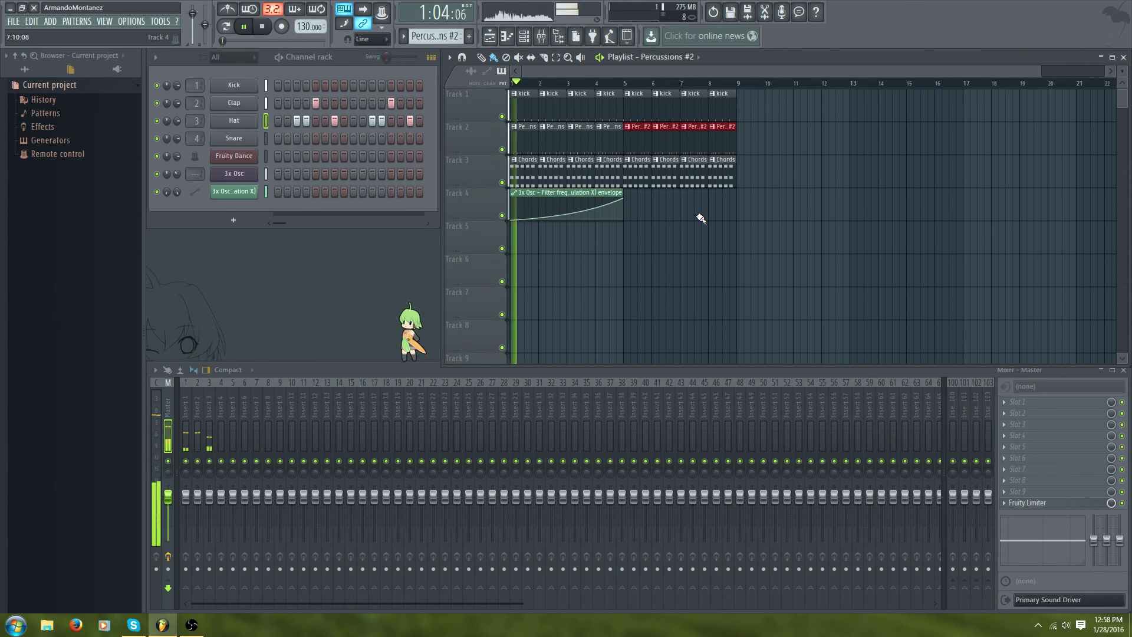
key("space")
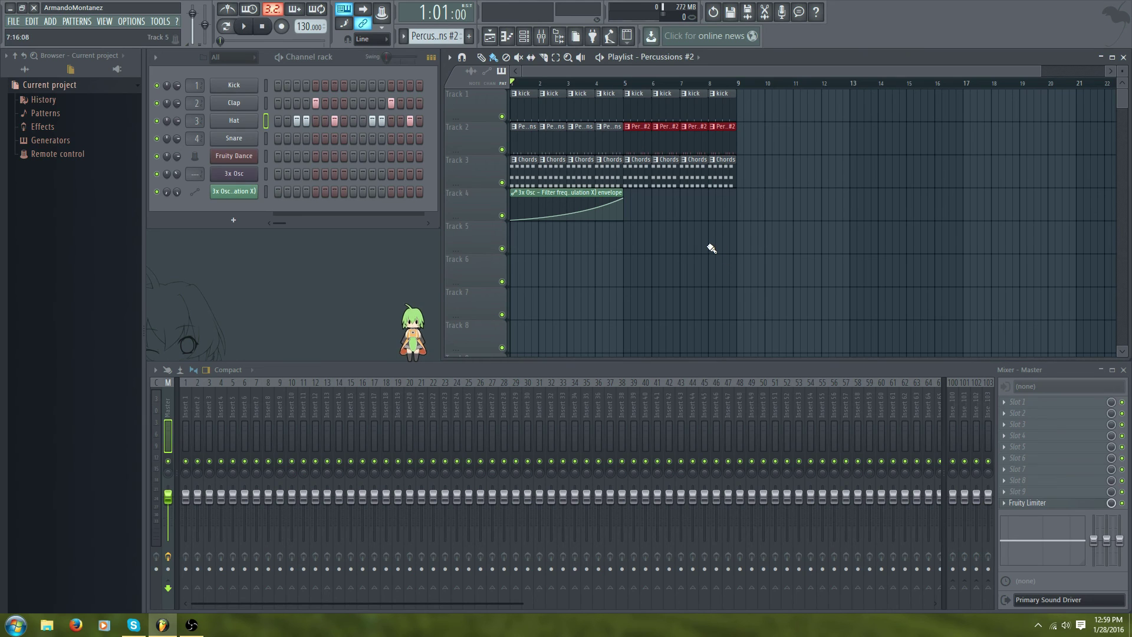
left_click(1014, 401)
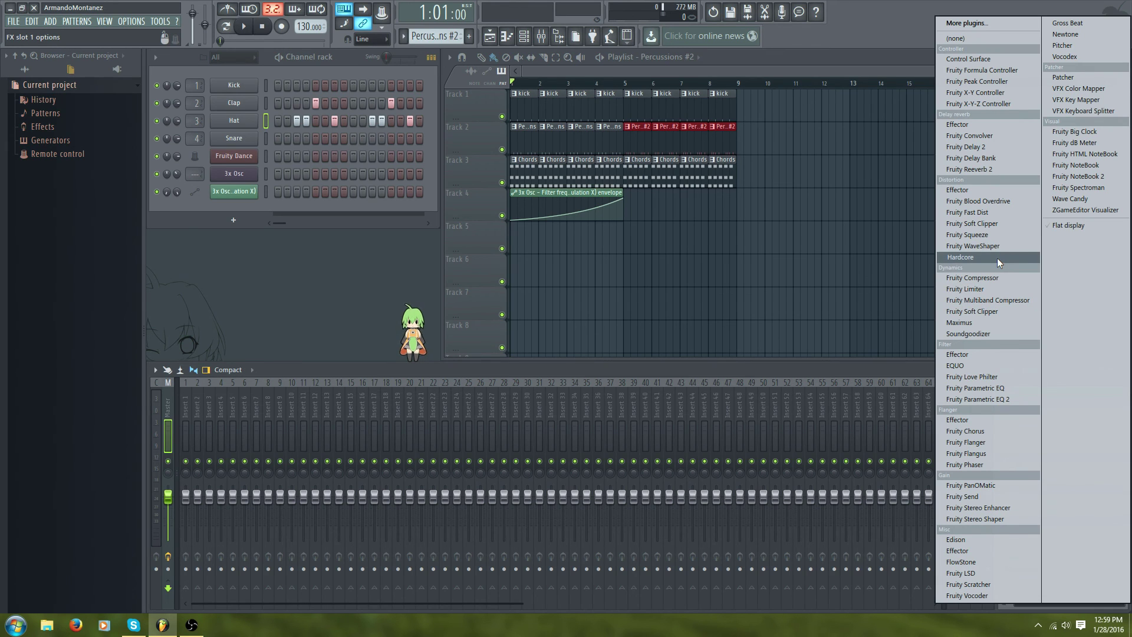
left_click(285, 220)
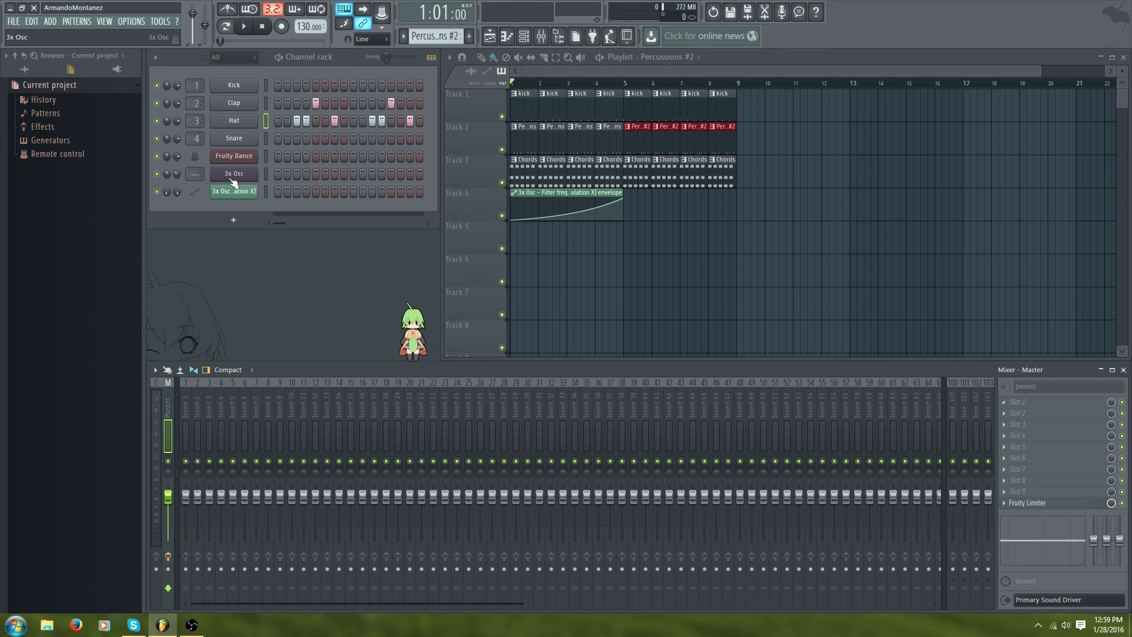
left_click(234, 174)
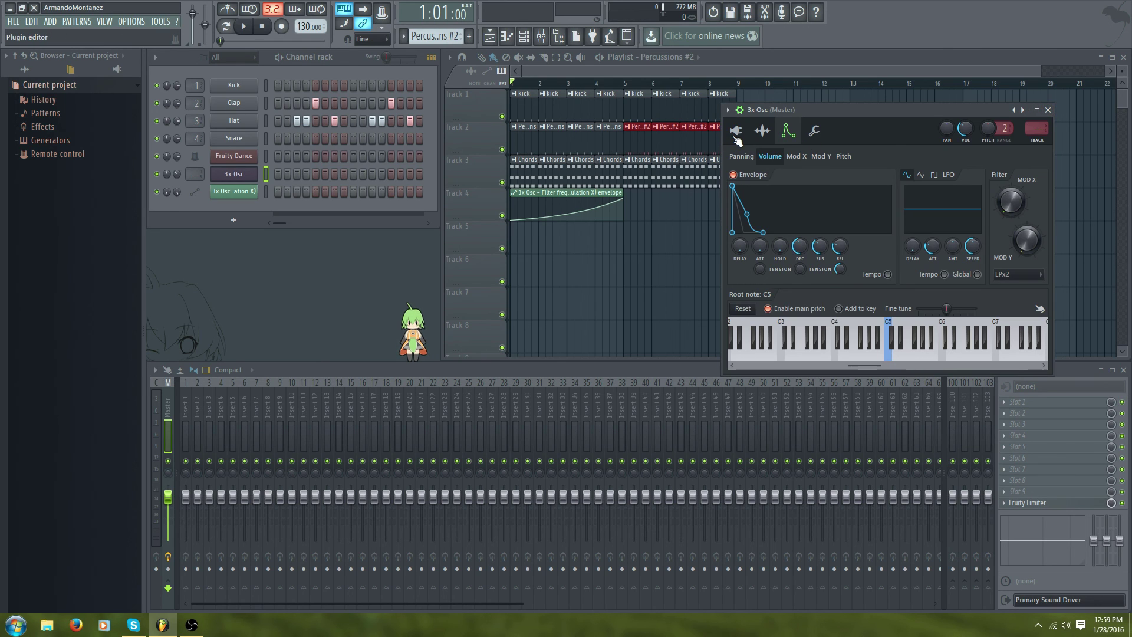
left_click(1047, 110)
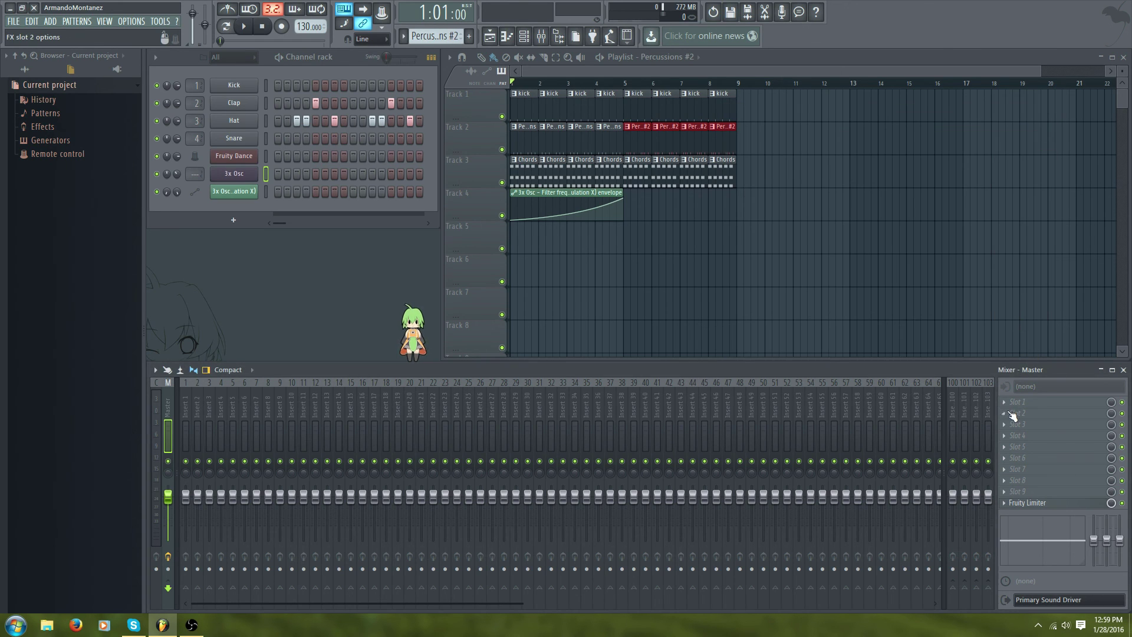
left_click(1013, 403)
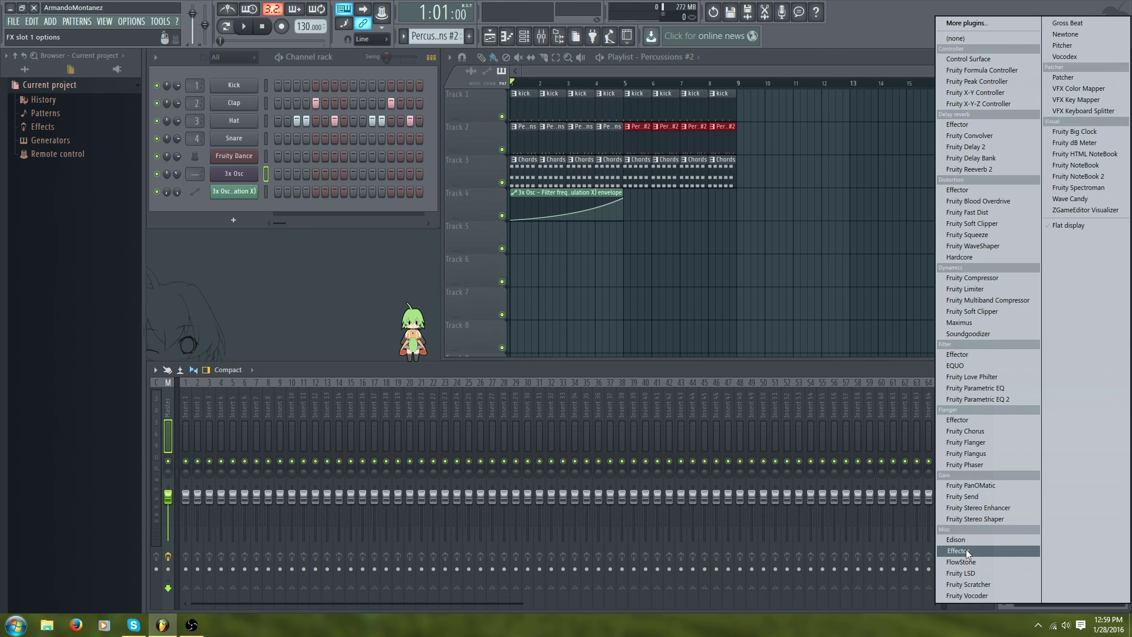
left_click(867, 370)
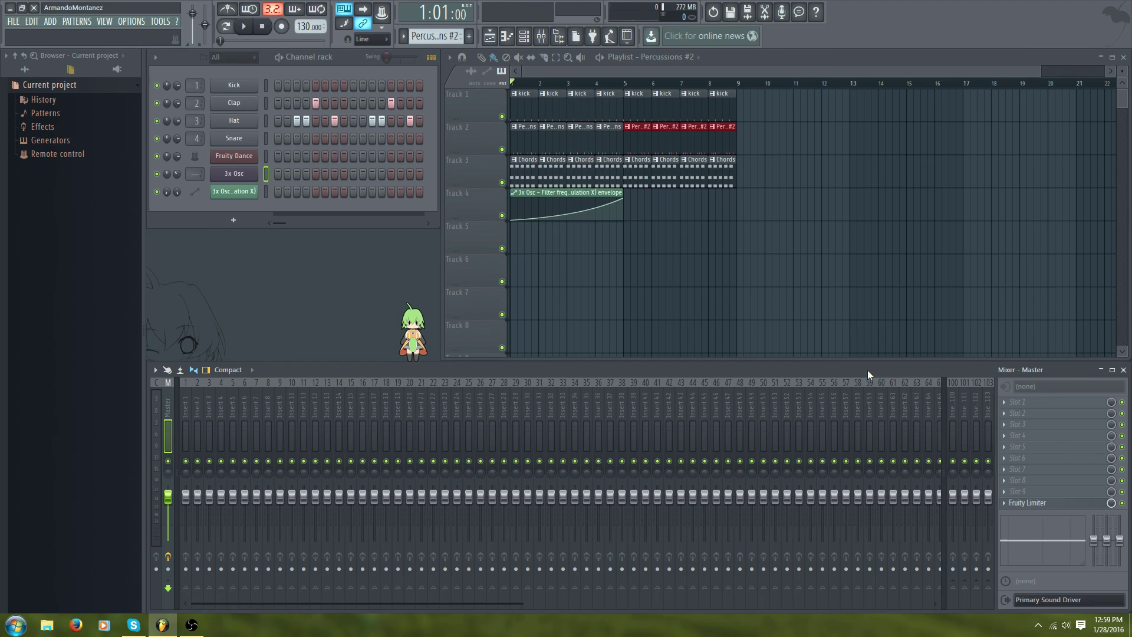